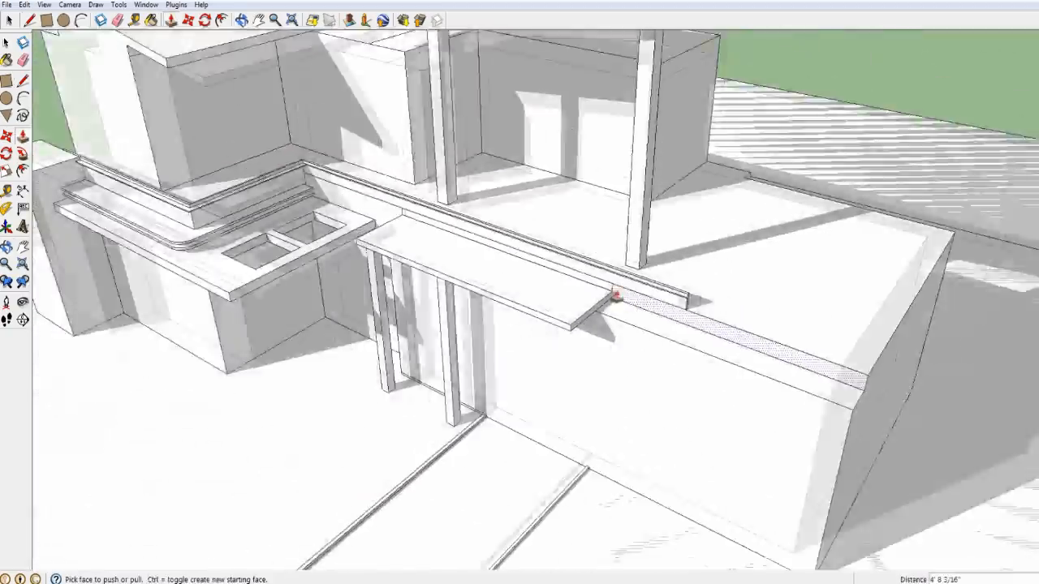
Step: Extend the outer end of the large canopy roof slab with Push/Pull
scroll(409, 279, "up", 3)
mouse_move(812, 203)
middle_mouse_down()
mouse_move(552, 225)
mouse_move(703, 222)
mouse_move(799, 292)
middle_mouse_up()
left_click(804, 299)
left_click(853, 352)
mouse_move(853, 352)
middle_mouse_down()
mouse_move(929, 156)
mouse_move(804, 156)
mouse_move(909, 155)
mouse_move(865, 235)
middle_mouse_up()
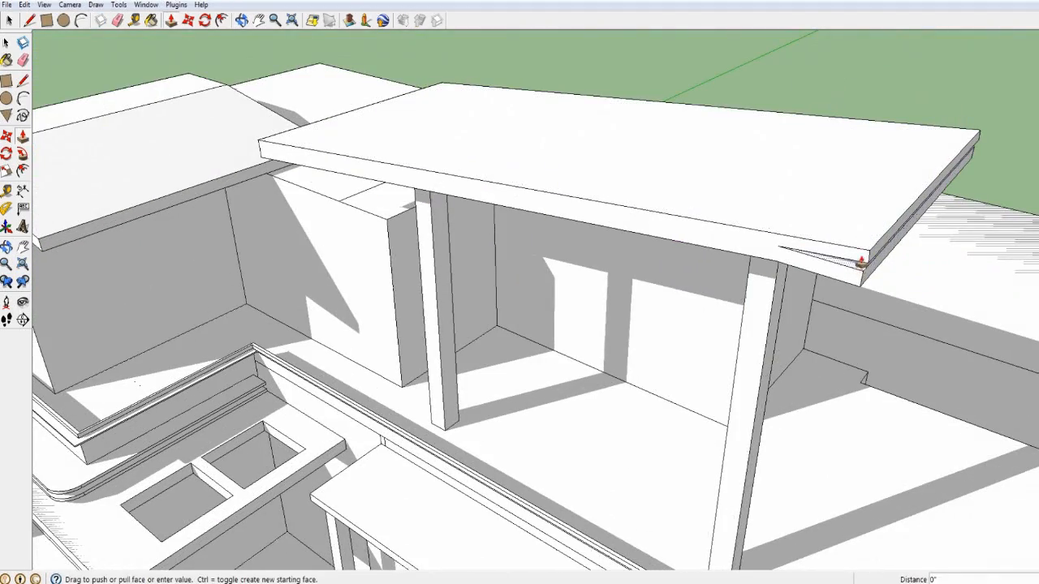
Step: Draw a rectangle across the wedge gap on the roof's side and push it through the slab to fill the gap
mouse_move(847, 268)
middle_mouse_down()
mouse_move(863, 280)
mouse_move(722, 304)
mouse_move(758, 360)
mouse_move(763, 268)
middle_mouse_up()
middle_click_drag(815, 343, 917, 405)
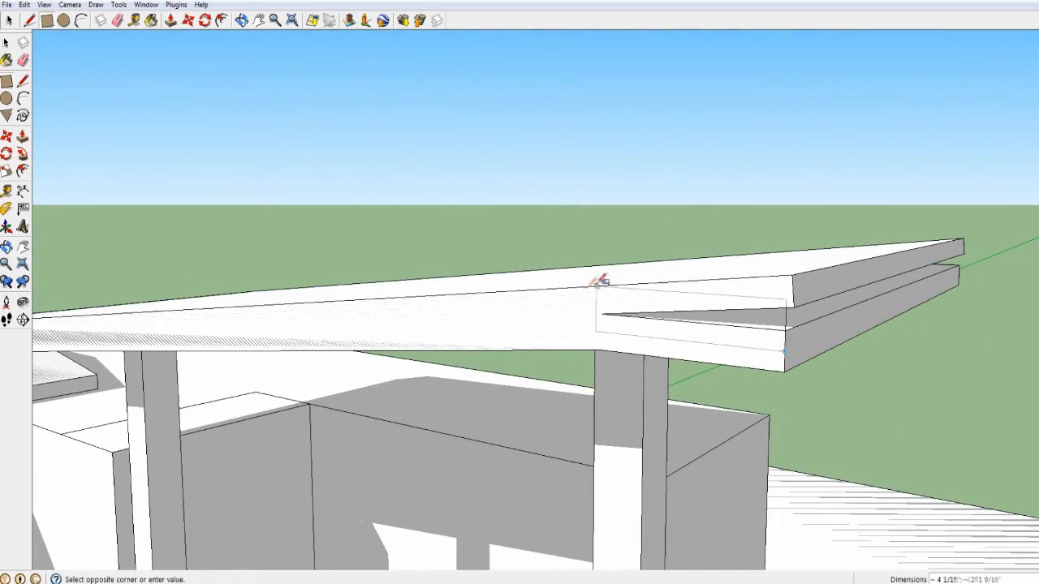
middle_click_drag(605, 333, 403, 315)
mouse_move(240, 283)
middle_mouse_down()
mouse_move(366, 301)
mouse_move(364, 292)
mouse_move(369, 348)
mouse_move(515, 385)
middle_mouse_up()
scroll(617, 281, "down", 5)
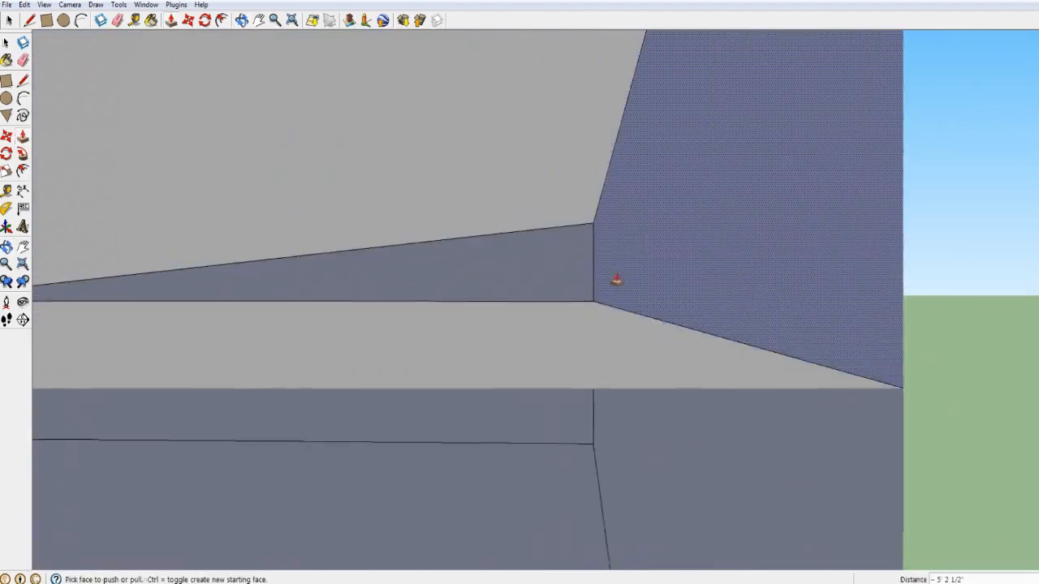
mouse_move(609, 311)
middle_mouse_down()
mouse_move(487, 203)
mouse_move(353, 319)
middle_mouse_up()
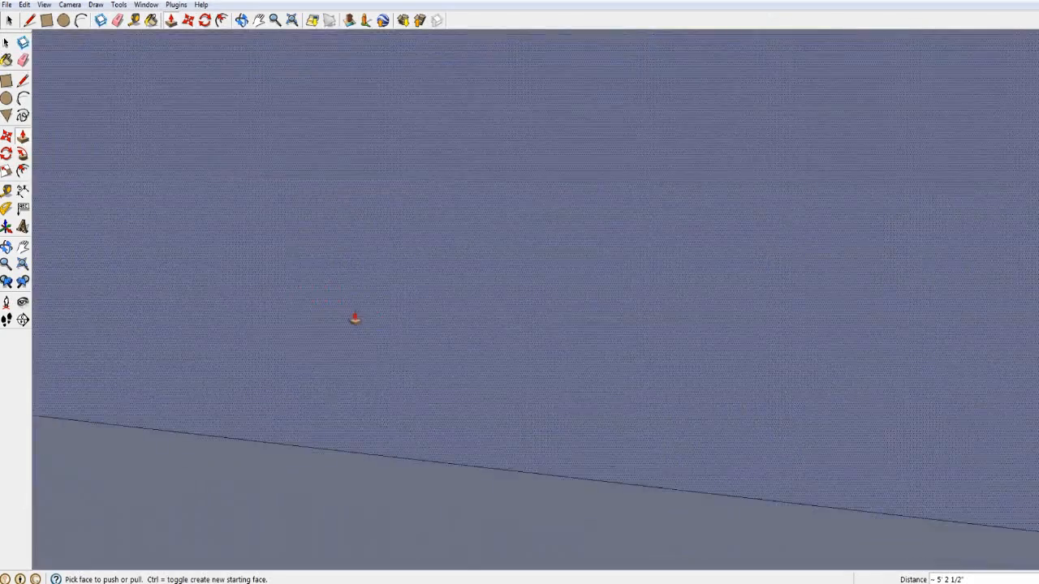
scroll(356, 334, "down", 4)
mouse_move(311, 365)
middle_mouse_down()
mouse_move(596, 290)
mouse_move(603, 225)
mouse_move(572, 231)
middle_mouse_up()
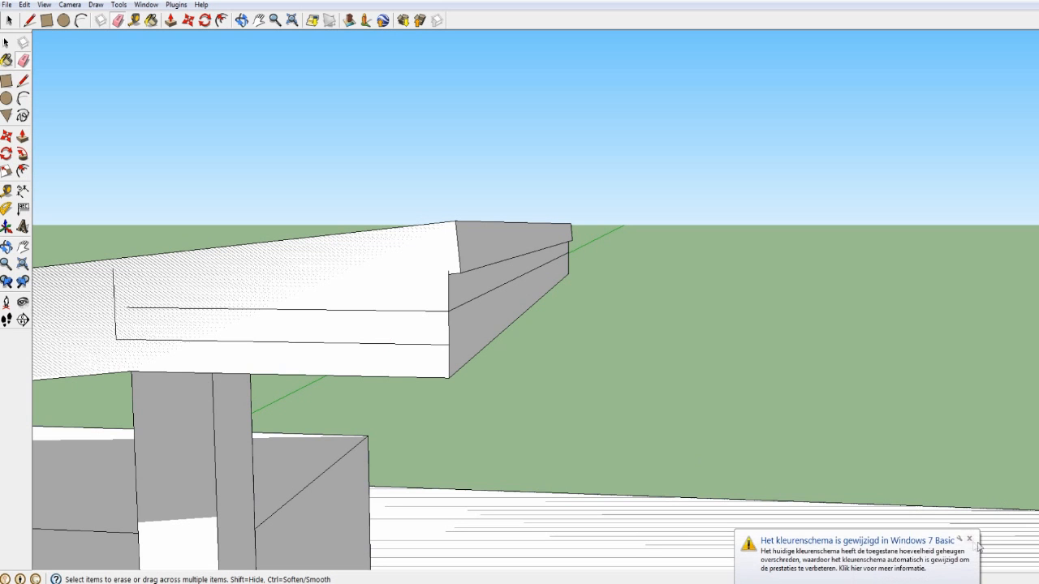
Step: Erase the leftover edges on the roof's side face and draw a line continuing the underside slope to the roof's end
left_click(479, 294)
mouse_move(479, 294)
middle_mouse_down()
mouse_move(336, 267)
mouse_move(195, 29)
middle_mouse_up()
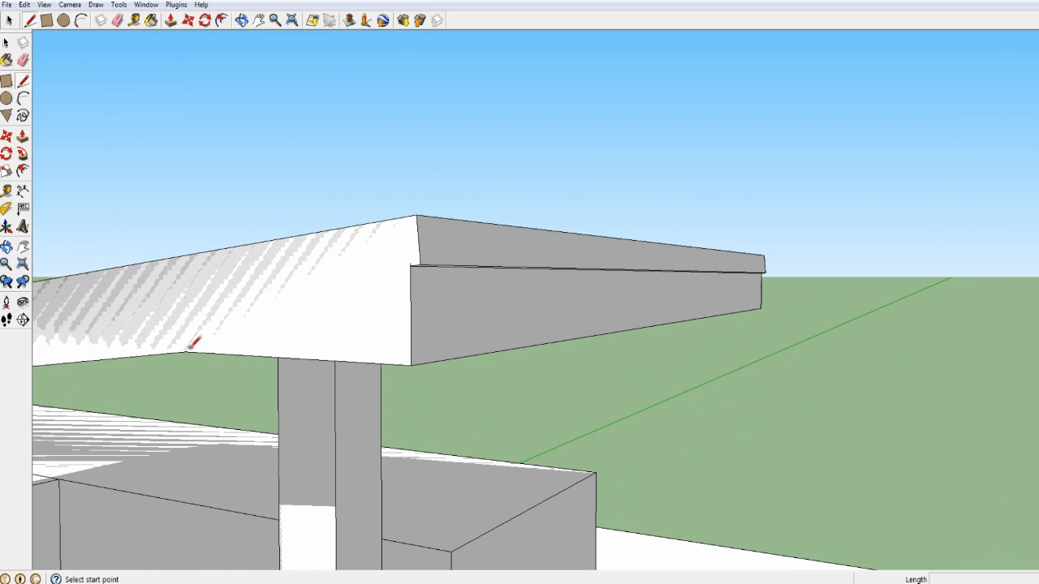
mouse_move(275, 326)
middle_mouse_down()
mouse_move(611, 206)
mouse_move(561, 314)
mouse_move(557, 292)
mouse_move(661, 297)
mouse_move(282, 270)
middle_mouse_up()
left_click(551, 299)
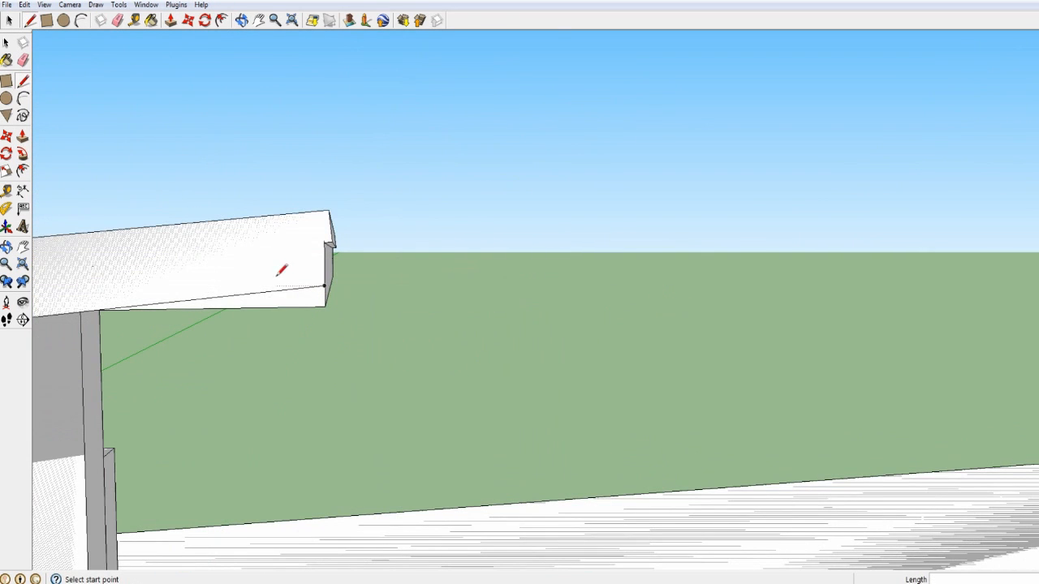
Step: Push away the thin wedge below the new underside line so the roof's bottom runs straight to its end
left_click(312, 271)
middle_click_drag(345, 236, 195, 345)
left_click(562, 147)
mouse_move(562, 147)
middle_mouse_down()
mouse_move(547, 200)
mouse_move(661, 216)
mouse_move(759, 288)
mouse_move(672, 289)
mouse_move(697, 284)
middle_mouse_up()
scroll(661, 216, "down", 10)
scroll(697, 283, "up", 8)
mouse_move(696, 283)
middle_mouse_down()
mouse_move(844, 281)
mouse_move(800, 258)
middle_mouse_up()
left_click(625, 215)
mouse_move(675, 213)
middle_mouse_down()
mouse_move(693, 195)
mouse_move(888, 236)
mouse_move(923, 224)
mouse_move(889, 246)
mouse_move(690, 259)
mouse_move(351, 213)
mouse_move(476, 236)
mouse_move(559, 285)
mouse_move(557, 248)
mouse_move(557, 289)
mouse_move(584, 271)
middle_mouse_up()
left_click(694, 195)
Step: Draw a vertical line at the roof end's overhanging lip and push the sliver away along the whole edge
scroll(912, 235, "down", 8)
scroll(690, 259, "up", 5)
key("Caps_Lock")
scroll(557, 249, "up", 5)
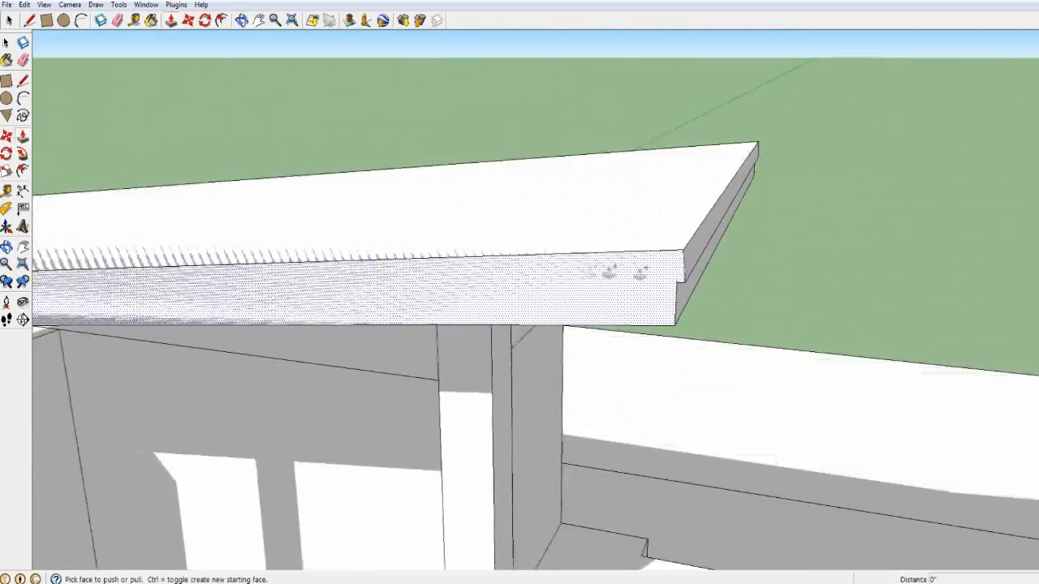
scroll(680, 261, "up", 4)
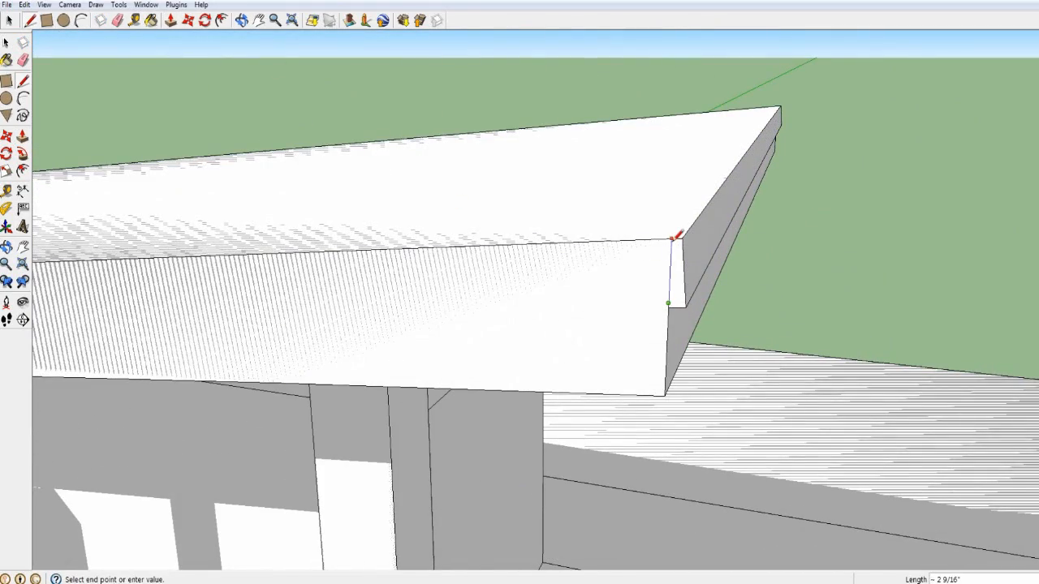
left_click(673, 238)
left_click(171, 20)
left_click(677, 270)
left_click(778, 120)
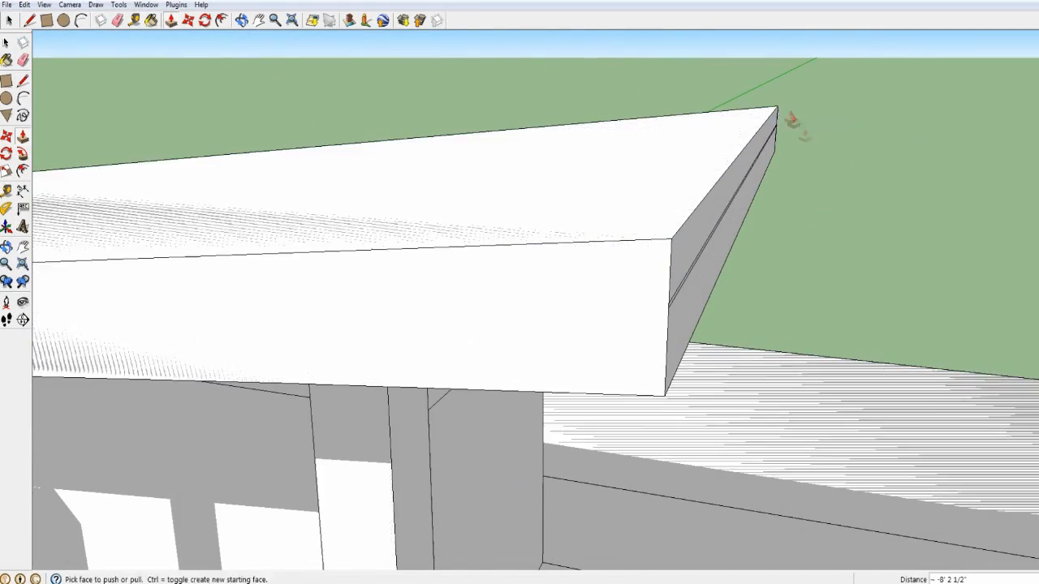
Step: Erase the leftover seam edges on the rear side of the canopy roof
middle_click_drag(799, 130, 724, 172)
mouse_move(665, 311)
middle_mouse_down()
mouse_move(790, 239)
mouse_move(728, 316)
mouse_move(171, 365)
middle_mouse_up()
scroll(791, 238, "down", 8)
scroll(501, 431, "up", 2)
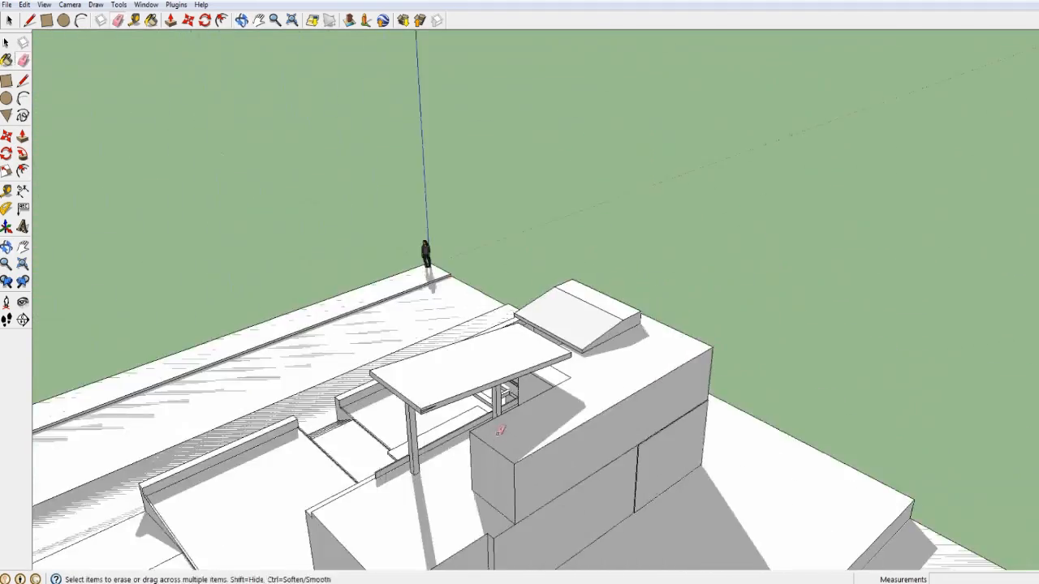
scroll(501, 431, "up", 4)
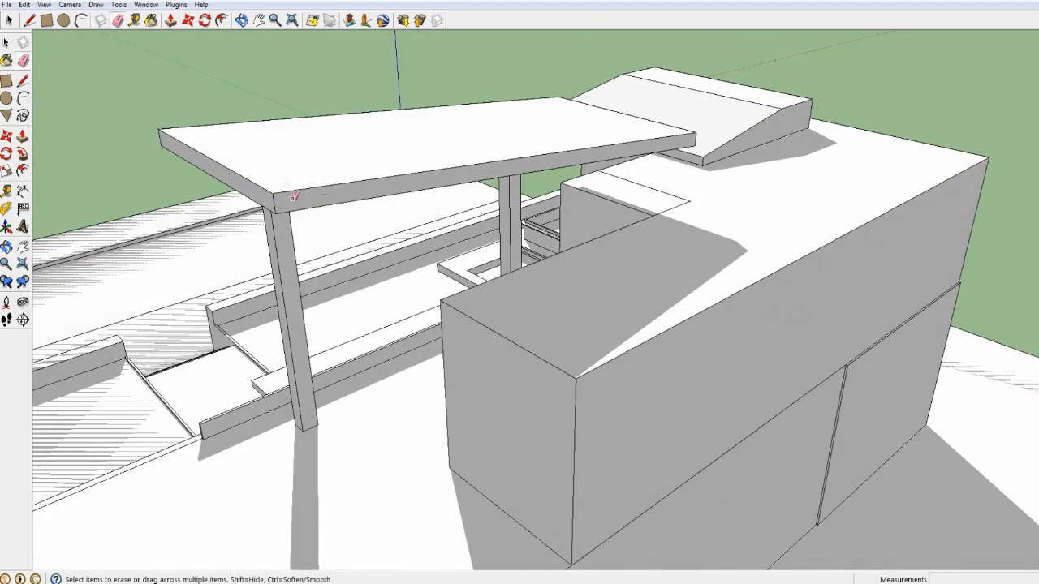
left_click_drag(375, 191, 535, 297)
middle_click_drag(526, 295, 605, 299)
scroll(605, 299, "down", 5)
middle_click_drag(605, 308, 883, 341)
scroll(883, 341, "up", 2)
left_click_drag(650, 316, 674, 357)
Step: Draw a 9' 6 1/2" by 3' 10 3/4" rectangle on top of the rear block beneath the canopy roof
middle_click_drag(674, 357, 577, 316)
key("r")
scroll(302, 213, "up", 3)
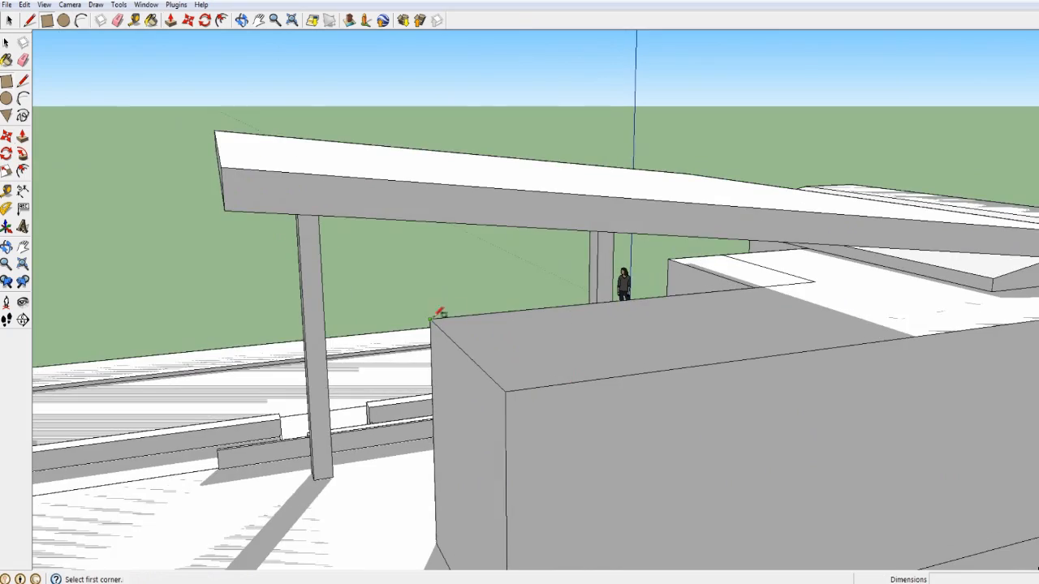
left_click(800, 321)
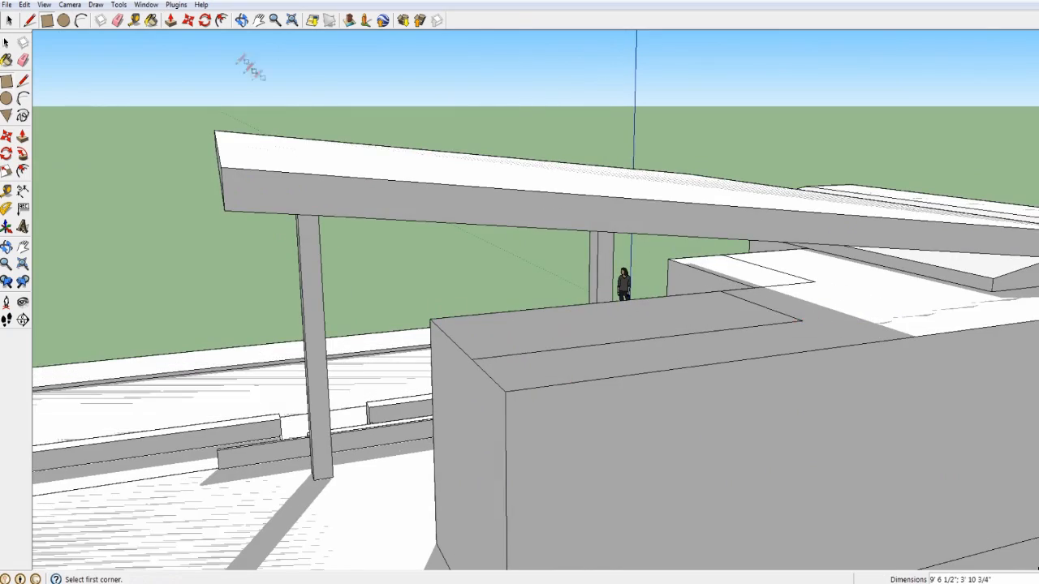
Step: Pull the rectangle on the rear block up about 3' 7 5/8" so it reaches through the canopy roof
left_click(170, 20)
scroll(407, 179, "up", 2)
left_click_drag(651, 239, 649, 224)
middle_click_drag(649, 224, 573, 334)
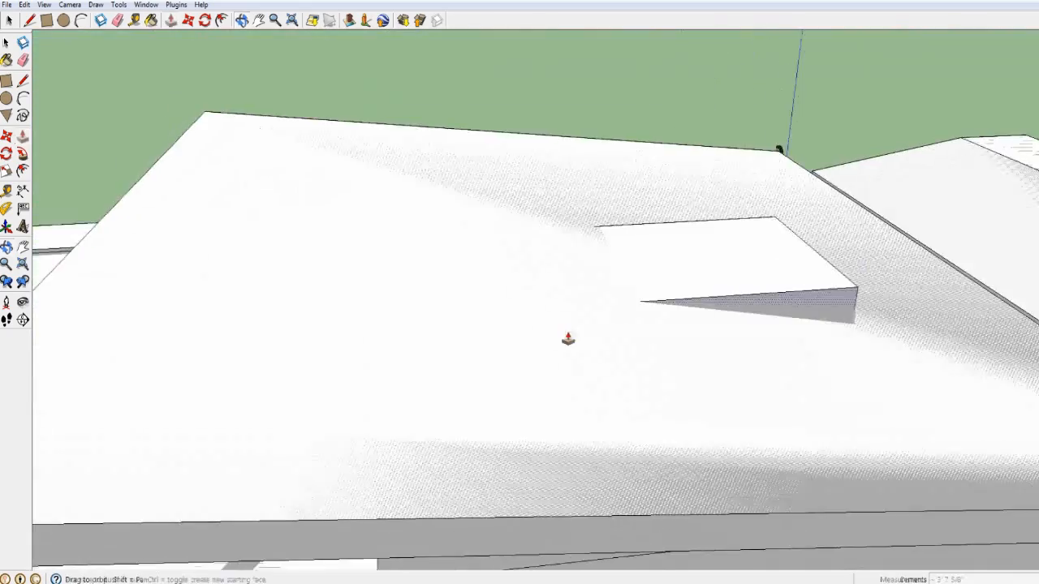
Step: Trace the protruding block's intersection with the canopy roof and push the part above the roof away
scroll(573, 334, "up", 1)
scroll(482, 134, "up", 2)
middle_click_drag(820, 149, 861, 337)
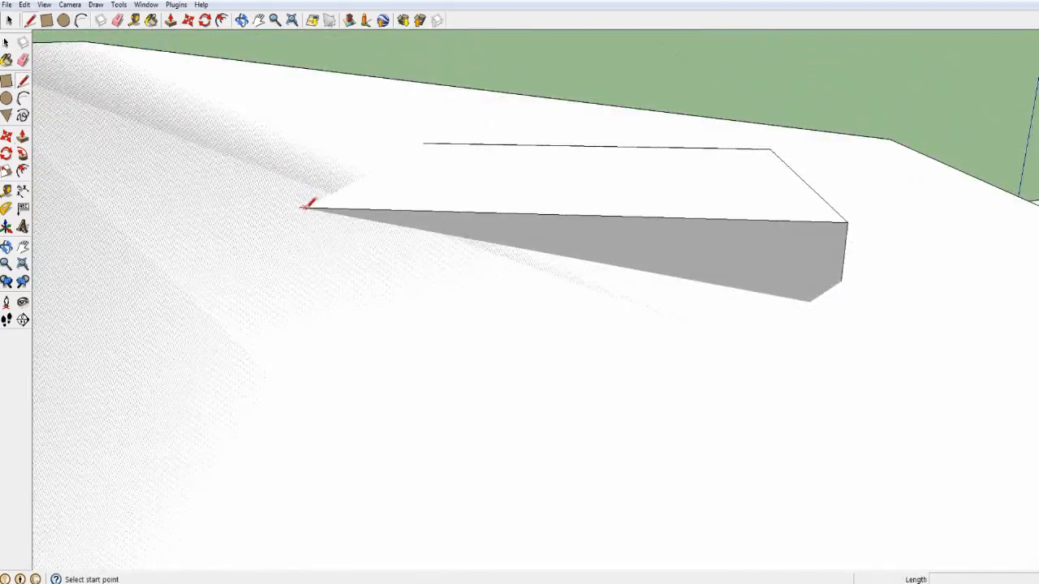
left_click(305, 208)
middle_click_drag(324, 212, 756, 309)
left_click(171, 21)
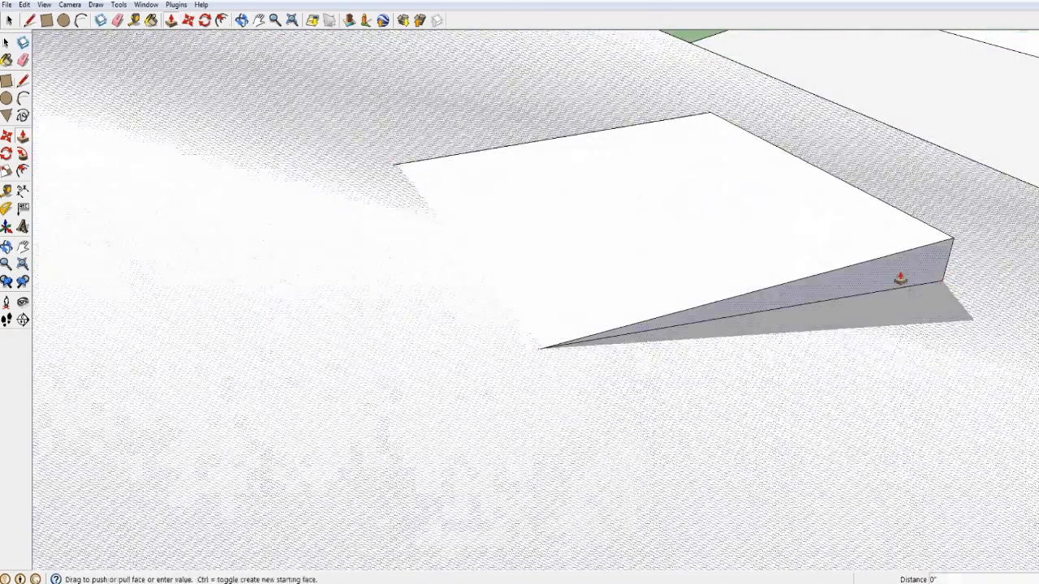
left_click_drag(899, 278, 619, 144)
Step: Erase the leftover outline of the removed block on the canopy roof's top face
scroll(900, 360, "down", 5)
middle_click_drag(899, 360, 659, 175)
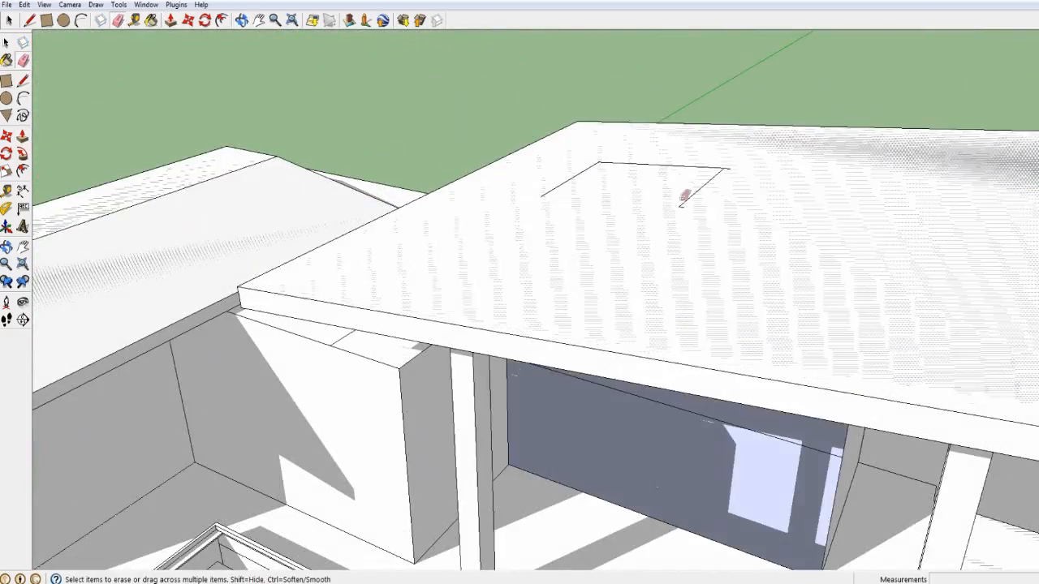
middle_click_drag(684, 196, 199, 29)
Step: Push/Pull the canopy roof's end face by 1' 1 15/16"
left_click_drag(774, 268, 773, 188)
middle_click_drag(767, 236, 802, 197)
left_click_drag(801, 196, 808, 164)
middle_click_drag(807, 167, 625, 208)
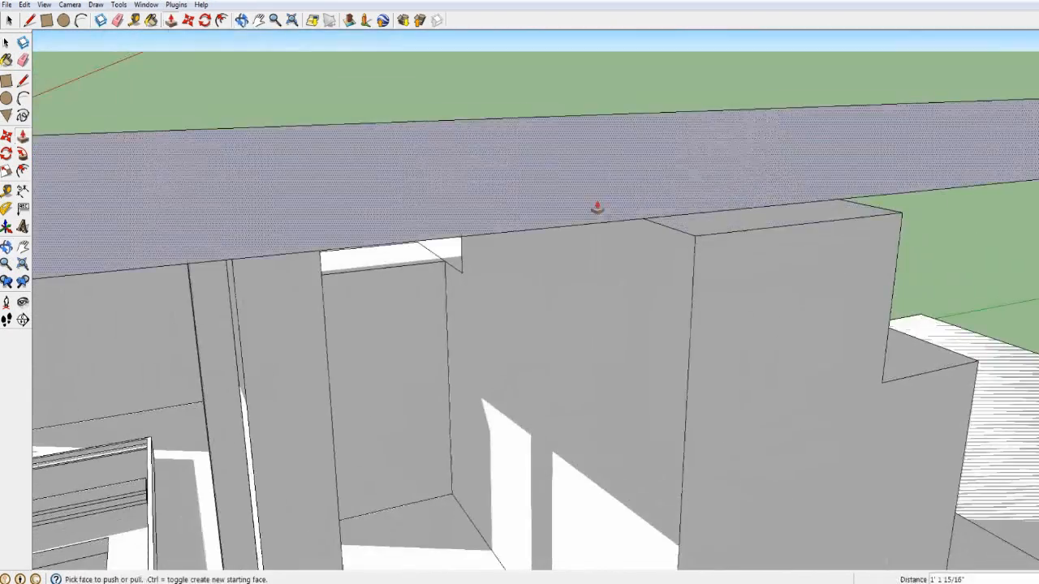
middle_click_drag(830, 212, 863, 148)
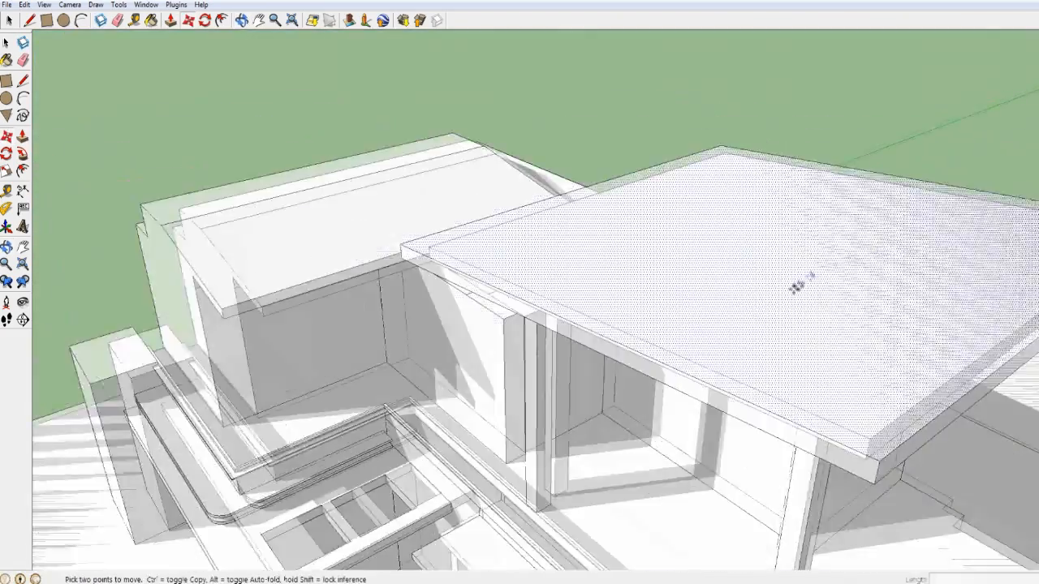
middle_click_drag(796, 285, 844, 264)
middle_click_drag(756, 267, 602, 335)
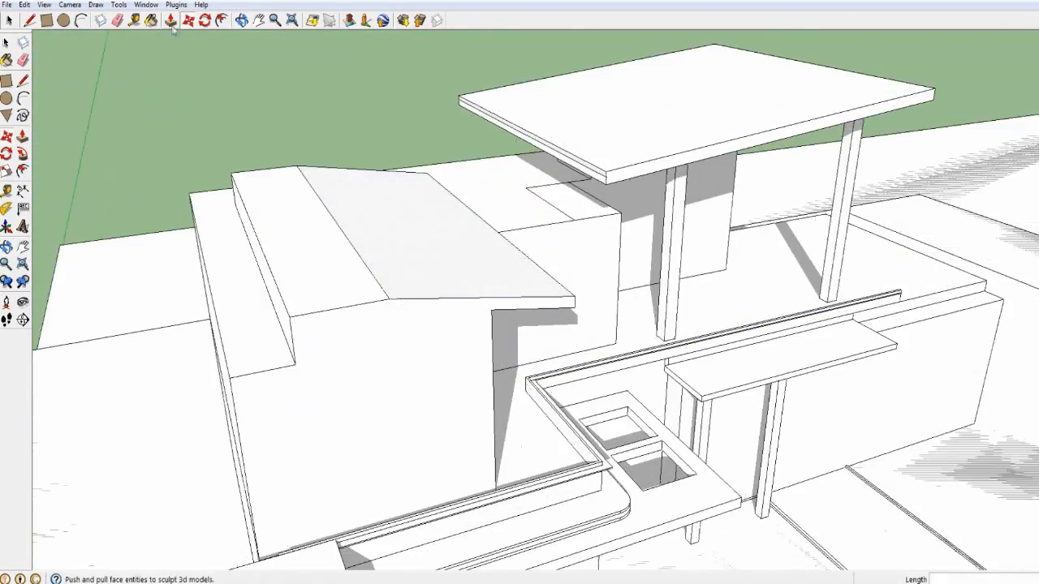
Step: Push/Pull the stepped faces beside the sloped roof of the building's left block
middle_click_drag(488, 268, 499, 221)
left_click(347, 219)
middle_click_drag(383, 199, 393, 236)
left_click(273, 190)
scroll(389, 203, "up", 4)
left_click(198, 184)
Step: Pull the lower block's rear wall face out 10 1/2", flush with the adjoining rear wall
middle_click_drag(197, 184, 59, 170)
scroll(180, 173, "down", 2)
mouse_move(479, 308)
middle_mouse_down()
mouse_move(457, 303)
mouse_move(536, 322)
mouse_move(245, 252)
mouse_move(463, 309)
mouse_move(348, 260)
mouse_move(660, 292)
mouse_move(763, 262)
mouse_move(847, 284)
mouse_move(615, 284)
mouse_move(705, 362)
mouse_move(666, 306)
mouse_move(464, 301)
middle_mouse_up()
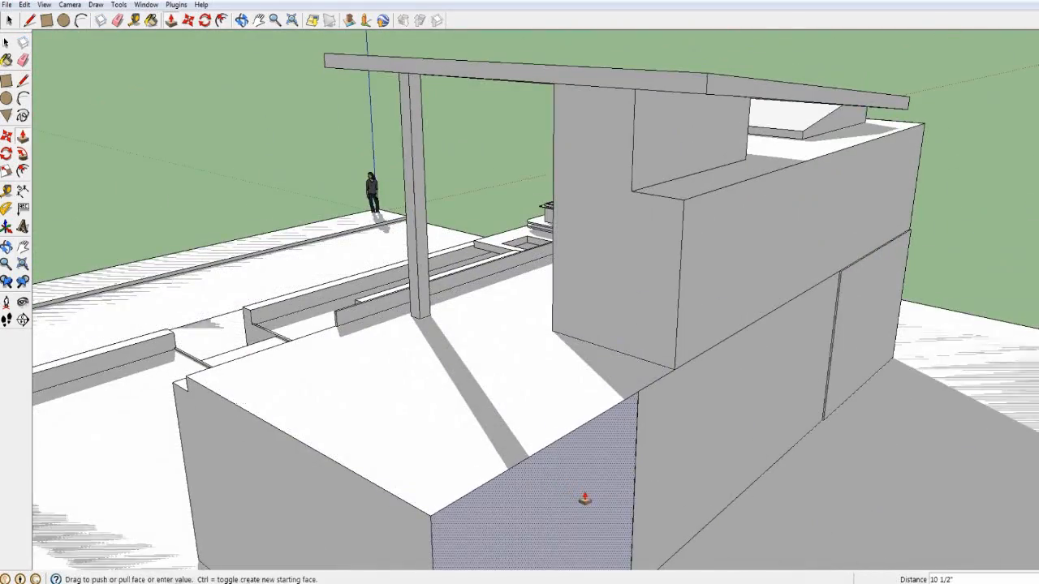
middle_click_drag(585, 499, 646, 280)
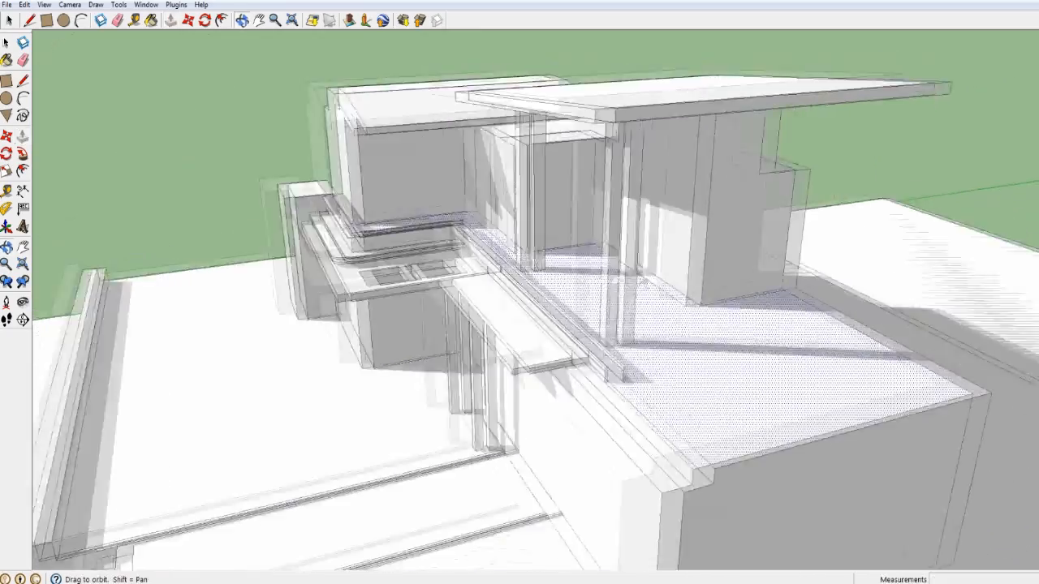
Step: Split the tall rear block's end face with a line at the notch height and pull the lower part to the building's end
key("l")
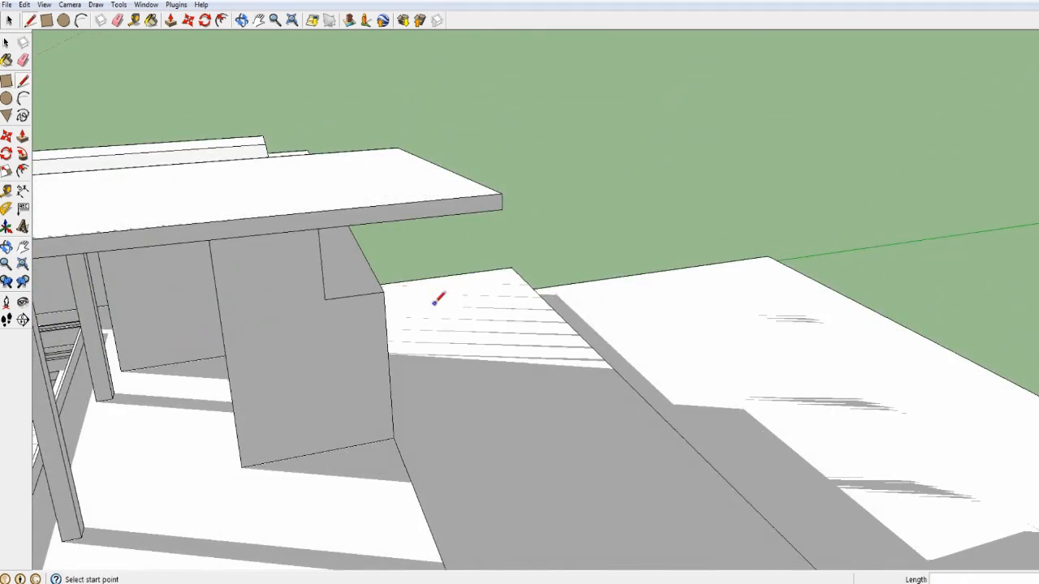
middle_click_drag(438, 295, 457, 278)
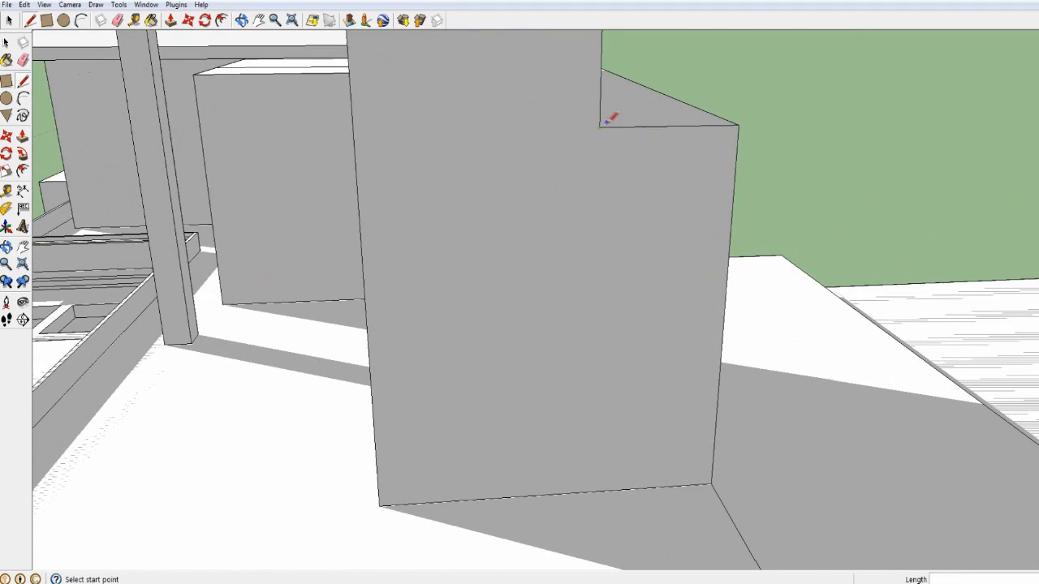
key("p")
scroll(515, 227, "down", 6)
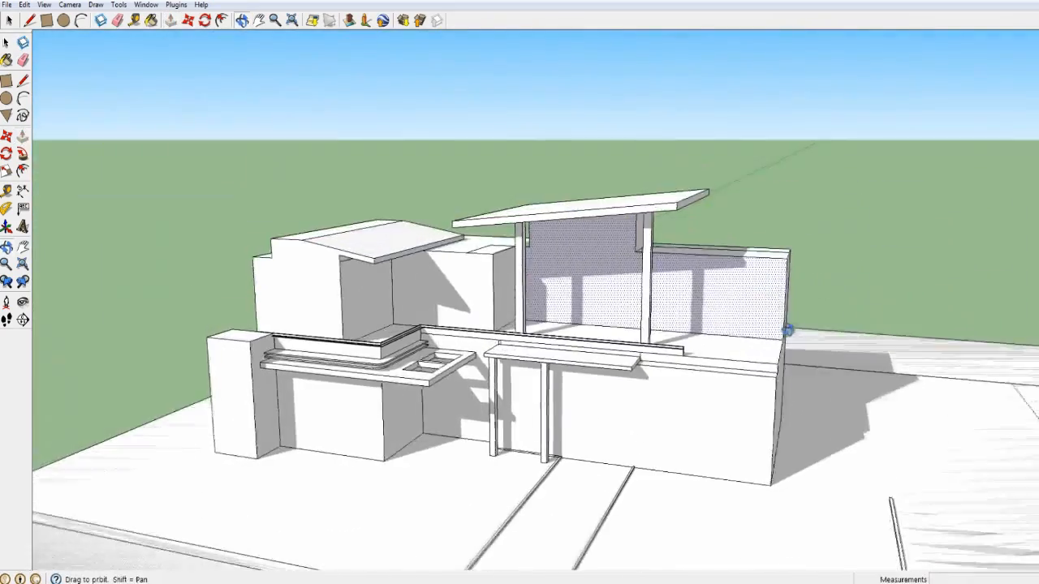
middle_click_drag(787, 331, 479, 349)
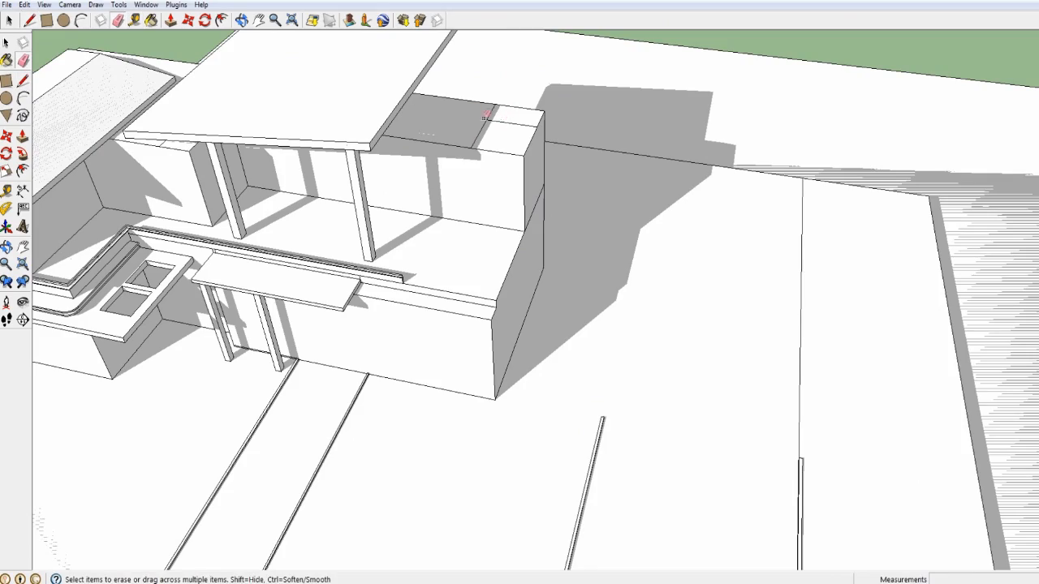
Step: Erase the seam edges on the extended rear block and pull the building's whole end face out 5' 10 3/16"
middle_click_drag(426, 132, 588, 238)
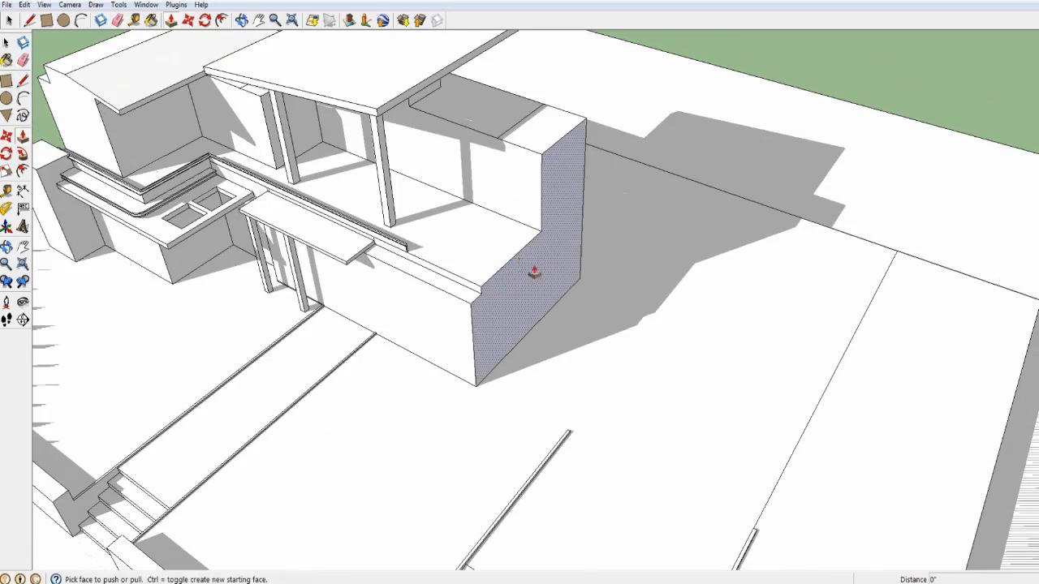
left_click_drag(534, 272, 594, 300)
middle_click_drag(561, 303, 606, 267)
middle_click_drag(568, 189, 560, 235)
scroll(487, 203, "up", 4)
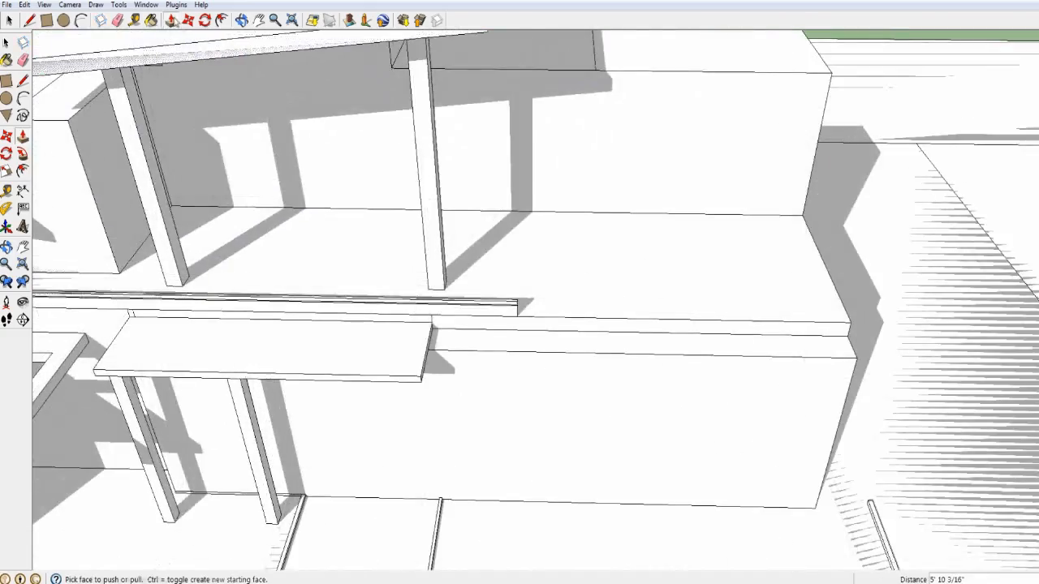
Step: Extend the end of the low terrace rail along the front ledge with Push/Pull
middle_click_drag(682, 313, 531, 341)
scroll(468, 304, "up", 4)
left_click(450, 268)
scroll(623, 349, "down", 4)
left_click(586, 336)
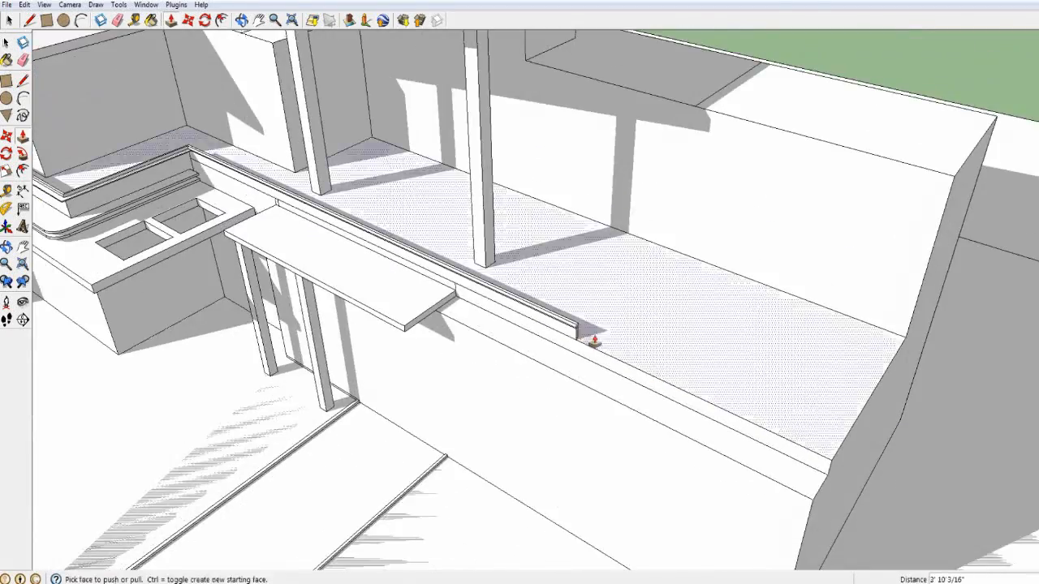
Step: Draw a vertical line about 8 1/8" long down the terrace rail's front face near its end
middle_click_drag(594, 340, 816, 267)
scroll(382, 297, "up", 6)
key("l")
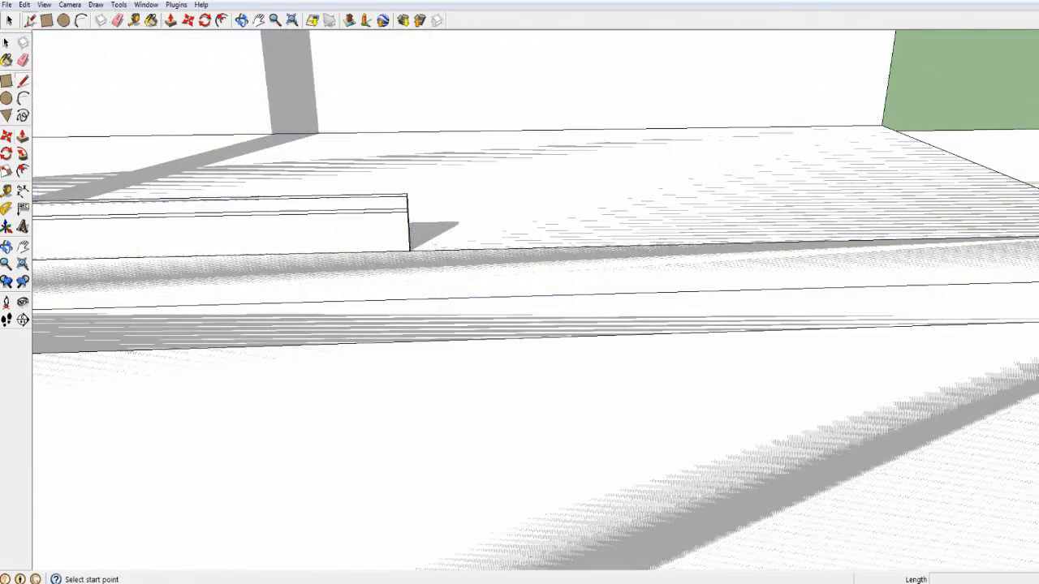
middle_click_drag(363, 201, 316, 189)
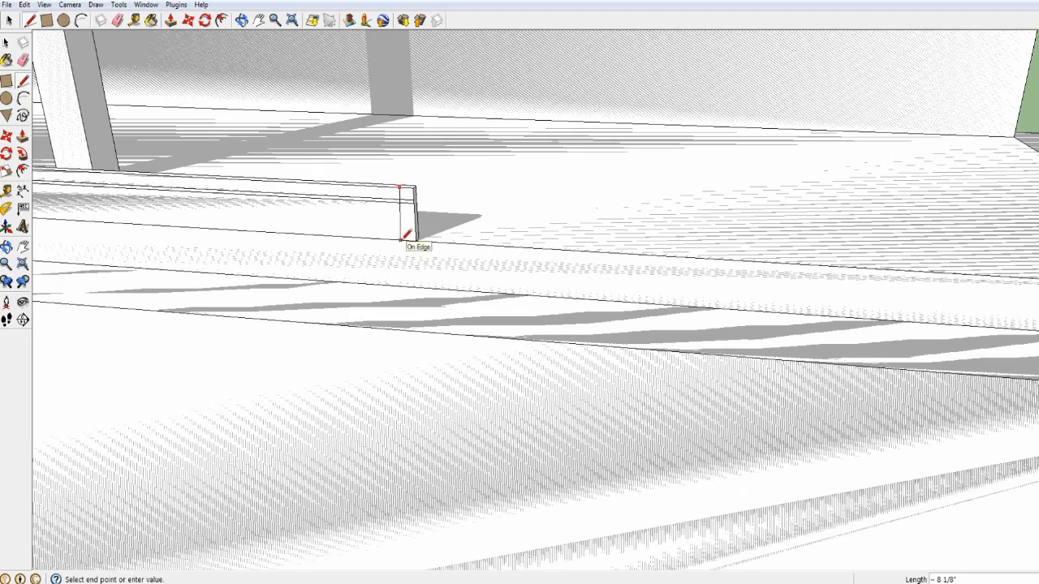
scroll(408, 197, "up", 4)
mouse_move(408, 197)
middle_mouse_down()
mouse_move(424, 220)
mouse_move(496, 225)
middle_mouse_up()
scroll(479, 276, "down", 6)
Step: Erase stray edges at the terrace rail's split end and pull the marked-off end section out 1' 5 3/16" to form a return
left_click(172, 21)
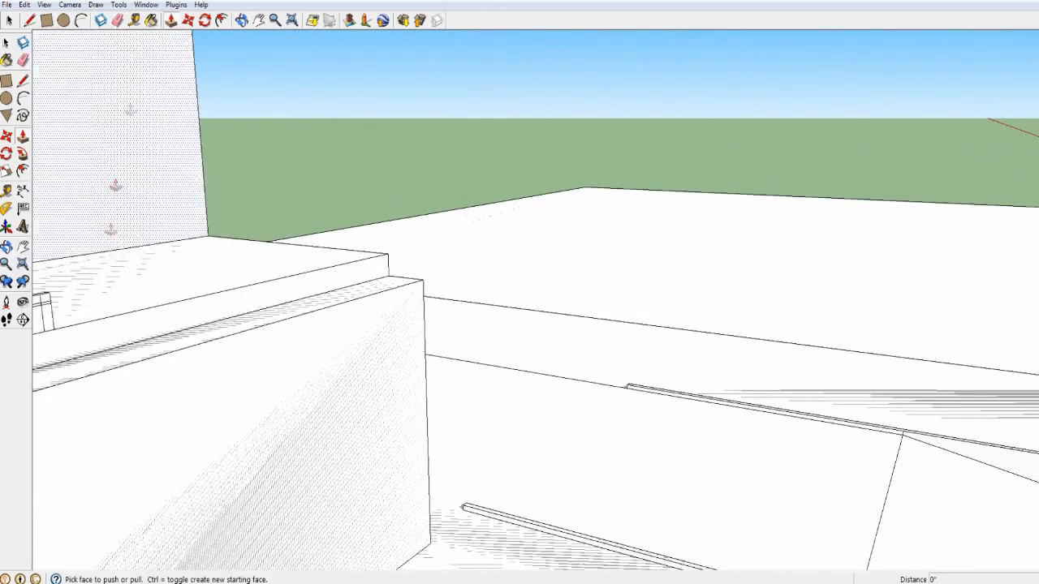
mouse_move(285, 323)
middle_mouse_down()
mouse_move(246, 320)
mouse_move(554, 295)
mouse_move(381, 229)
middle_mouse_up()
scroll(555, 295, "up", 4)
left_click(117, 21)
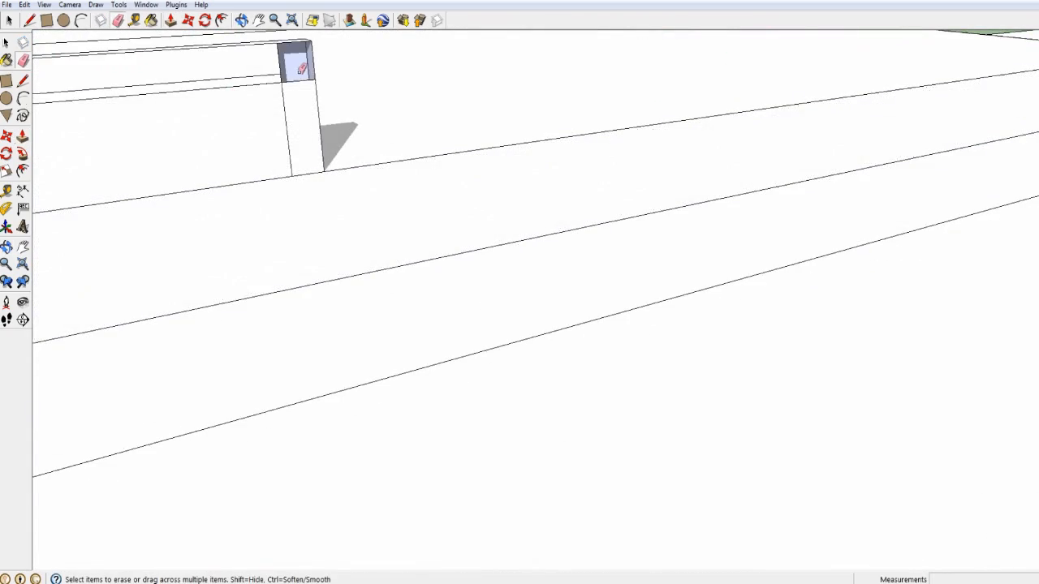
left_click(413, 211)
middle_click_drag(412, 211, 363, 89)
left_click(309, 94)
middle_click_drag(442, 78, 424, 171)
left_click(292, 91)
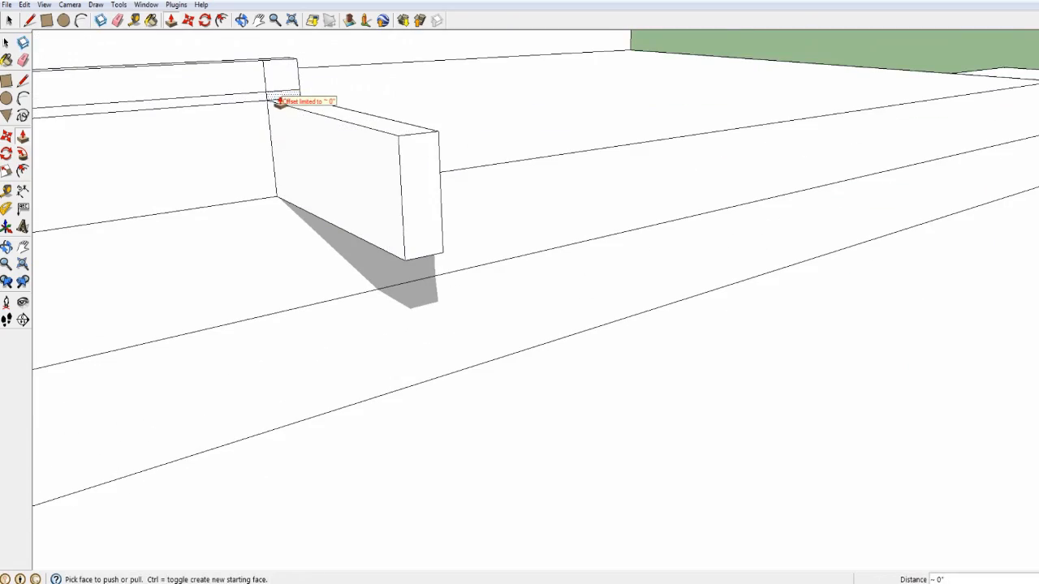
left_click(408, 108)
scroll(589, 166, "down", 3)
middle_click_drag(599, 195, 671, 278)
scroll(300, 185, "down", 7)
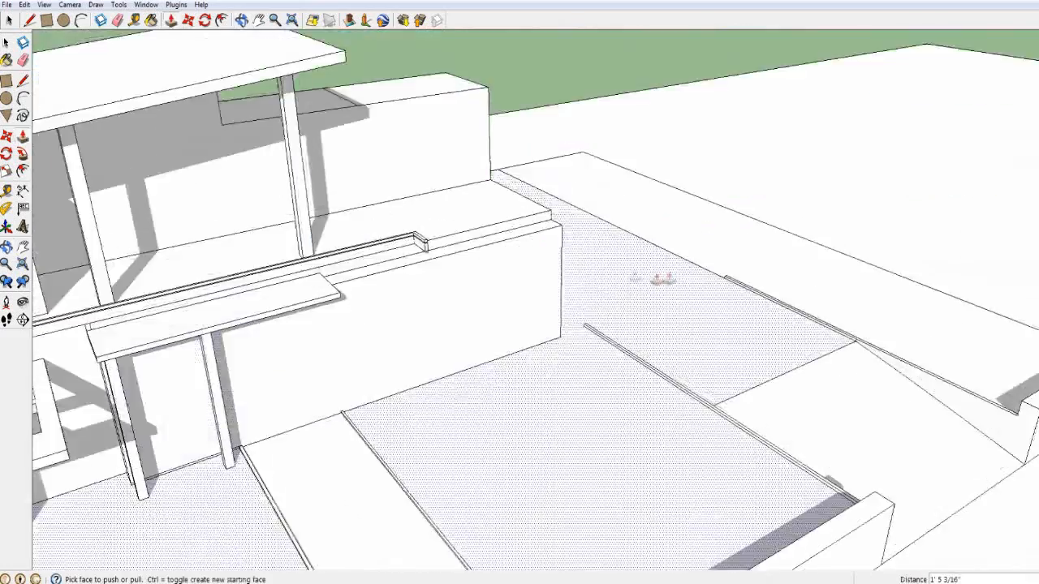
Step: Raise the top face of the rail's return by 4 3/8"
scroll(625, 272, "up", 5)
middle_click_drag(357, 235, 430, 251)
middle_click_drag(318, 154, 464, 302)
key("l")
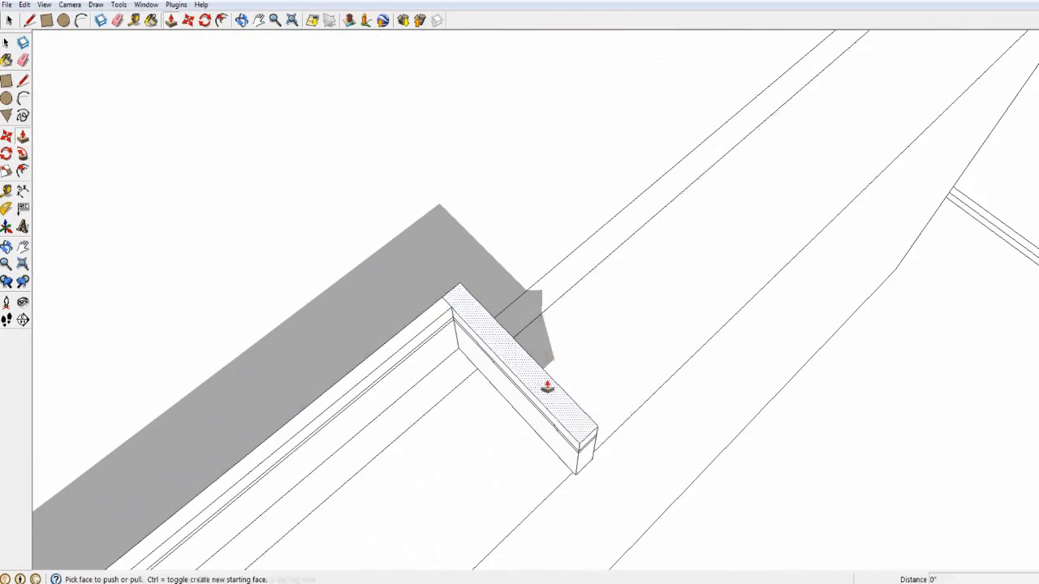
left_click(547, 387)
left_click(554, 364)
middle_click_drag(560, 367, 438, 243)
middle_click_drag(742, 374, 324, 321)
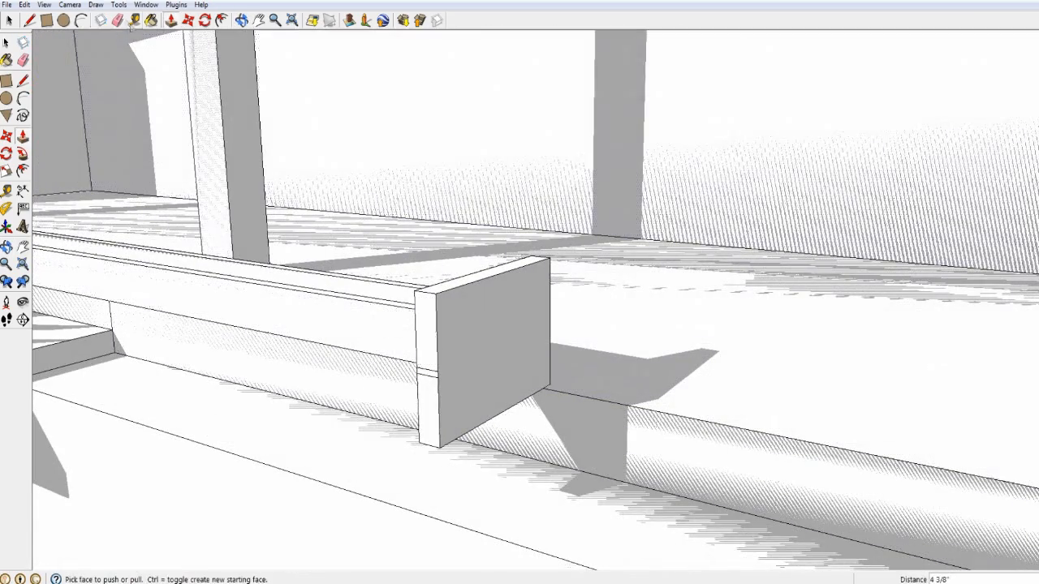
Step: Pull the lower front face of the rail's return outward beyond its upper part
left_click(187, 20)
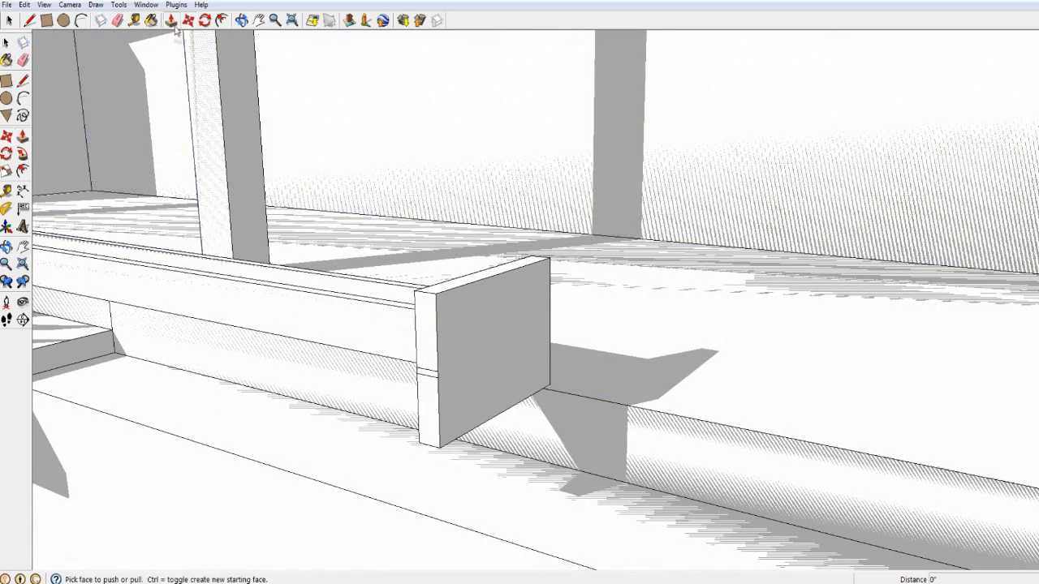
left_click(374, 394)
left_click(356, 448)
mouse_move(356, 448)
middle_mouse_down()
mouse_move(784, 355)
mouse_move(582, 362)
mouse_move(540, 417)
mouse_move(530, 481)
mouse_move(592, 333)
mouse_move(501, 271)
mouse_move(721, 233)
mouse_move(888, 278)
mouse_move(748, 198)
middle_mouse_up()
left_click(748, 198)
scroll(751, 238, "down", 5)
mouse_move(751, 238)
middle_mouse_down()
mouse_move(777, 281)
mouse_move(603, 357)
mouse_move(455, 248)
mouse_move(745, 303)
mouse_move(528, 422)
middle_mouse_up()
scroll(454, 249, "down", 4)
scroll(528, 422, "up", 10)
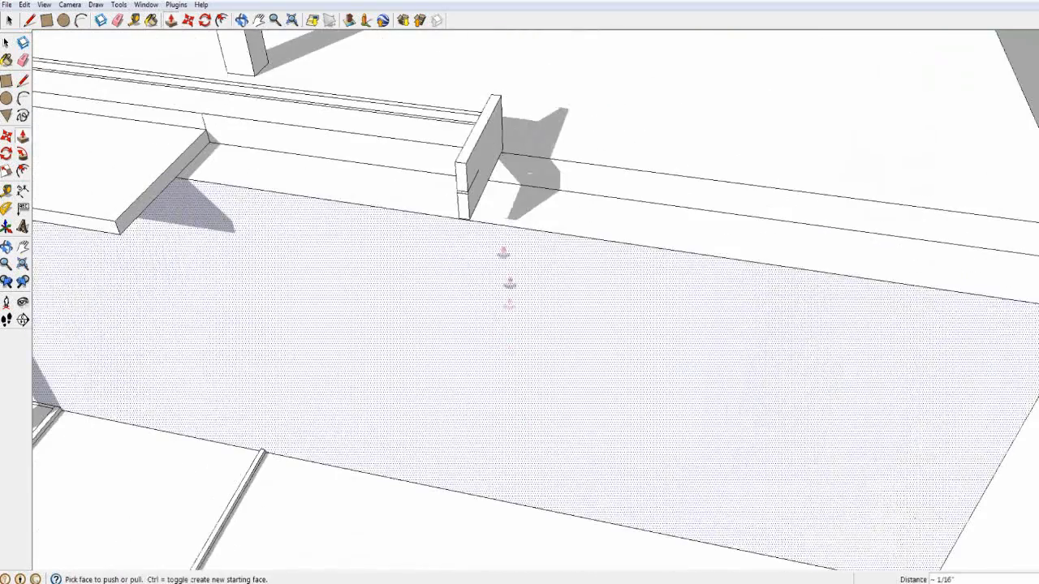
left_click(458, 213)
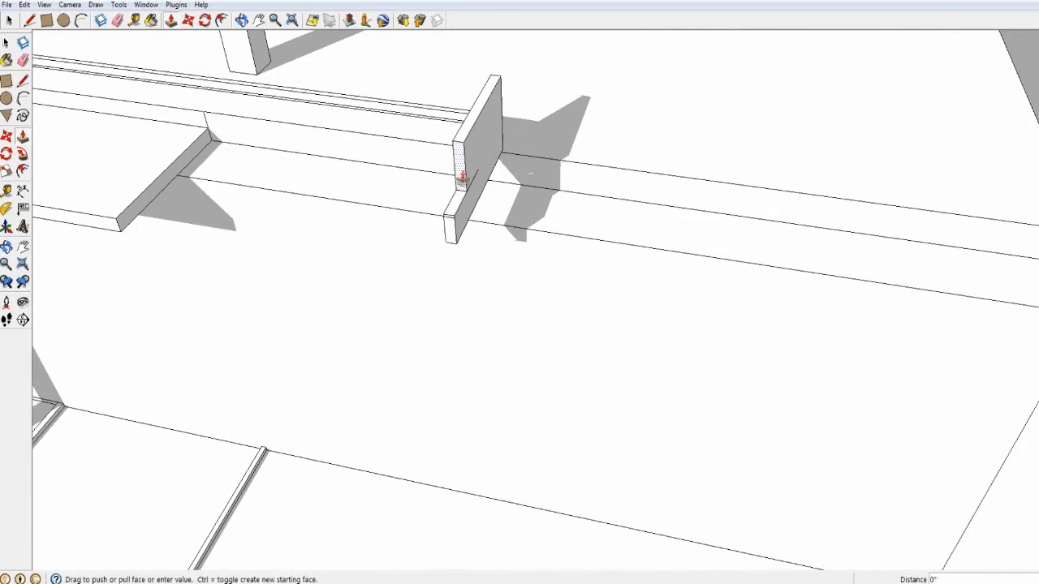
scroll(461, 176, "up", 2)
middle_click_drag(460, 205, 503, 267)
left_click(503, 139)
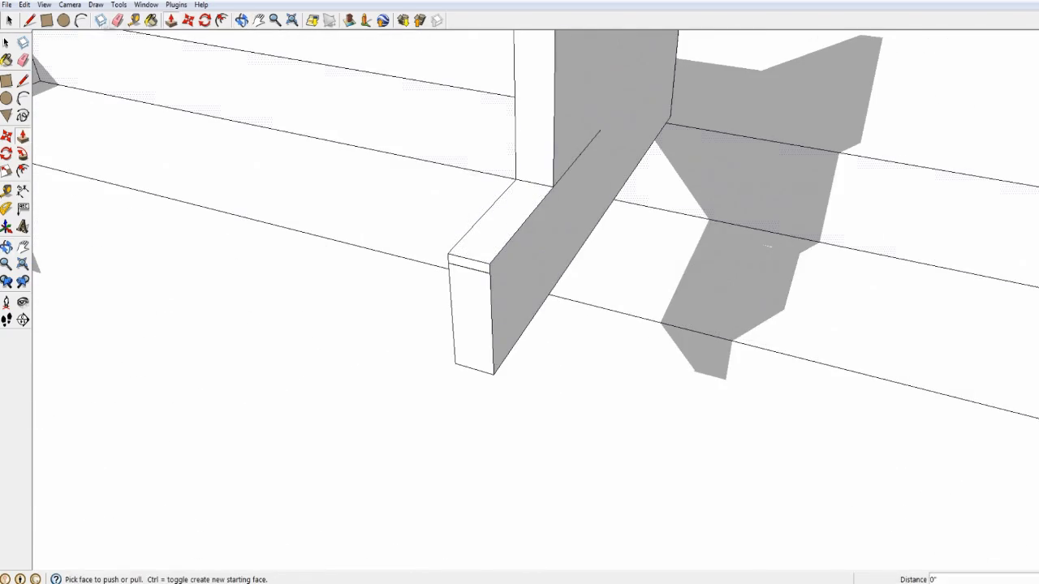
Step: Pull the return's upper front face out 1' 7 3/16" and bring the lower part out underneath it
mouse_move(602, 154)
middle_mouse_down()
mouse_move(487, 82)
mouse_move(615, 163)
mouse_move(626, 192)
mouse_move(702, 208)
middle_mouse_up()
left_click(464, 177)
middle_click_drag(598, 166, 605, 135)
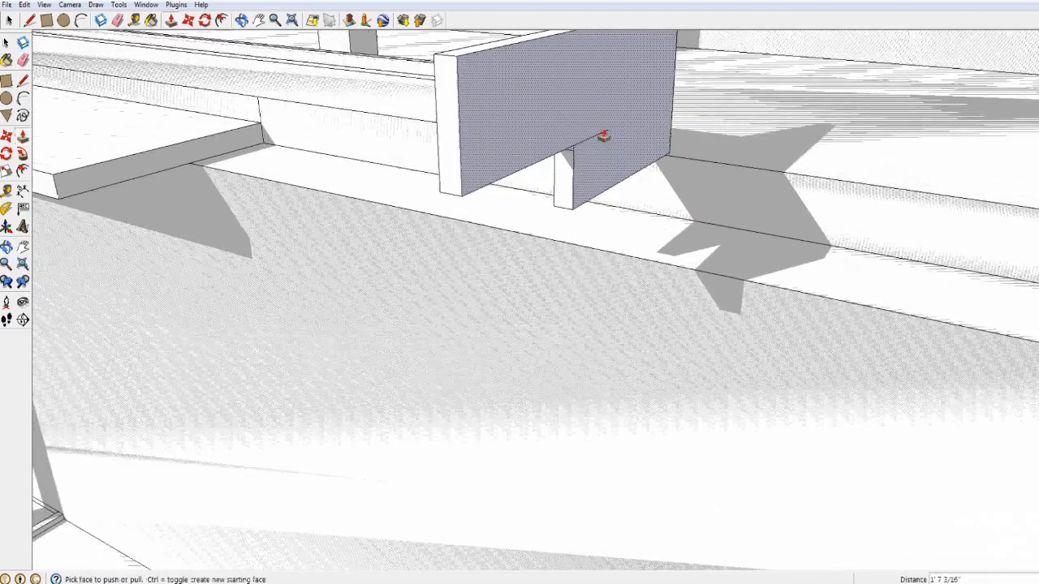
key("ctrl+z")
scroll(605, 135, "up", 1)
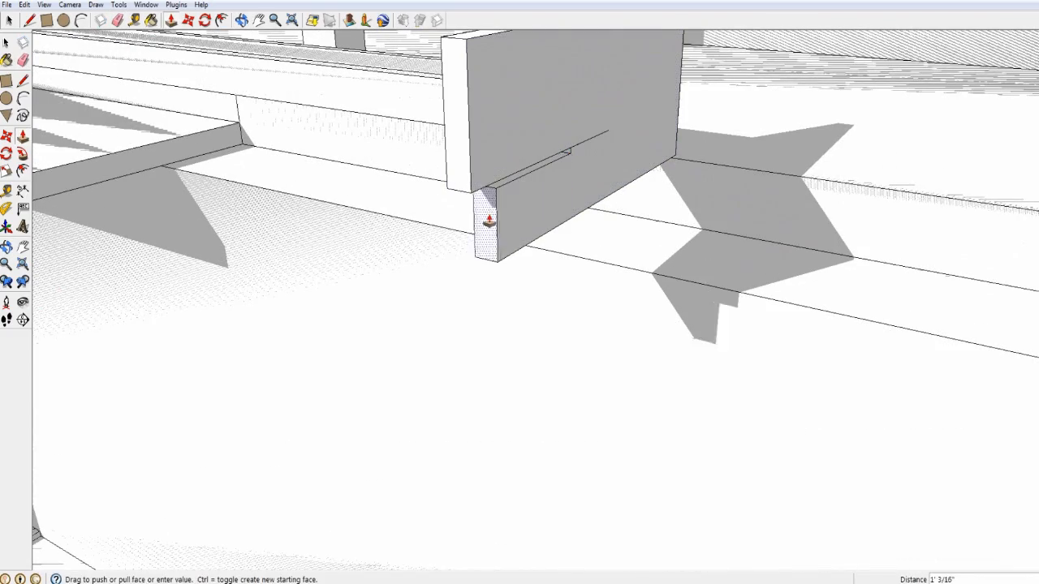
key("Escape")
Step: Fill the narrow gap between the upper and lower parts of the return with Push/Pull
middle_click_drag(600, 170, 512, 172)
left_click(576, 134)
middle_click_drag(406, 138, 305, 175)
key("r")
left_click(564, 137)
middle_click_drag(572, 133, 868, 130)
key("p")
left_click(605, 154)
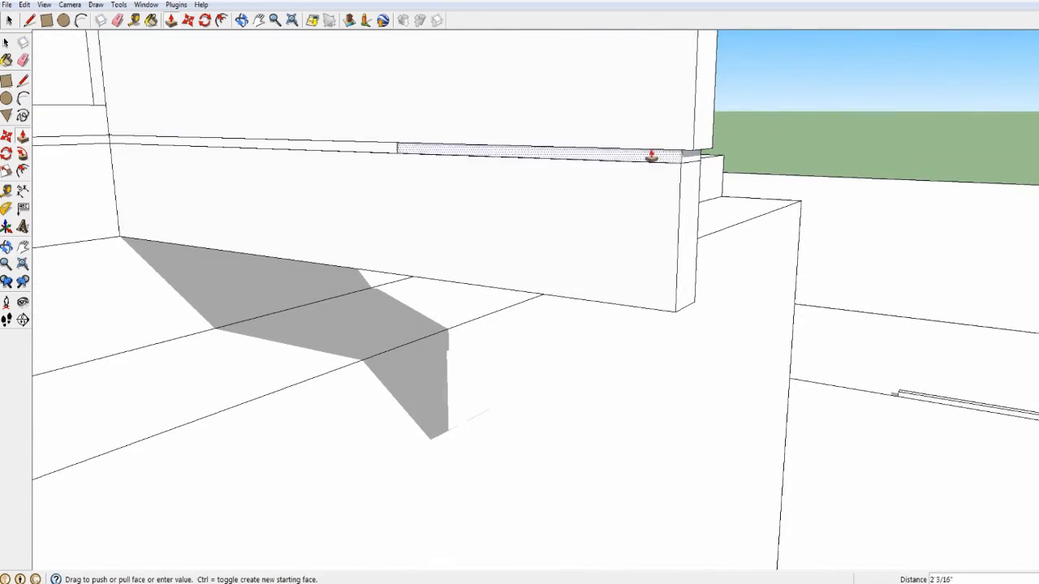
left_click(651, 156)
Step: Draw a vertical line near the outer end of the return's side face and erase the seam edges crossing that strip
middle_click_drag(651, 156, 249, 60)
scroll(701, 110, "down", 6)
scroll(661, 225, "up", 4)
scroll(377, 227, "up", 1)
key("l")
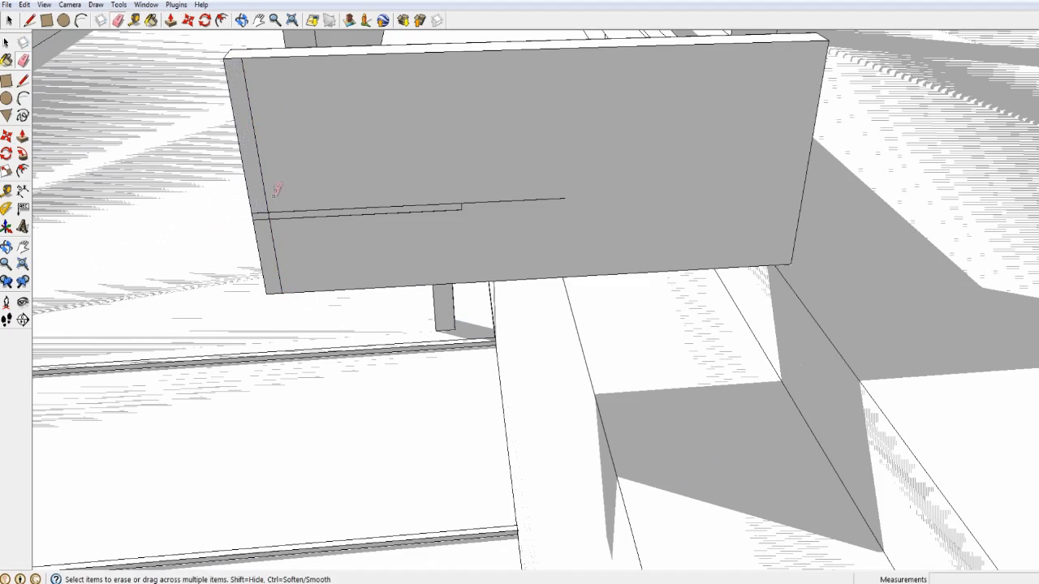
scroll(266, 172, "down", 3)
left_click(188, 375)
Step: Pull the return's outer end strip along the terrace front into a long rail panel
middle_click_drag(189, 375, 584, 325)
scroll(413, 202, "down", 6)
left_click(592, 329)
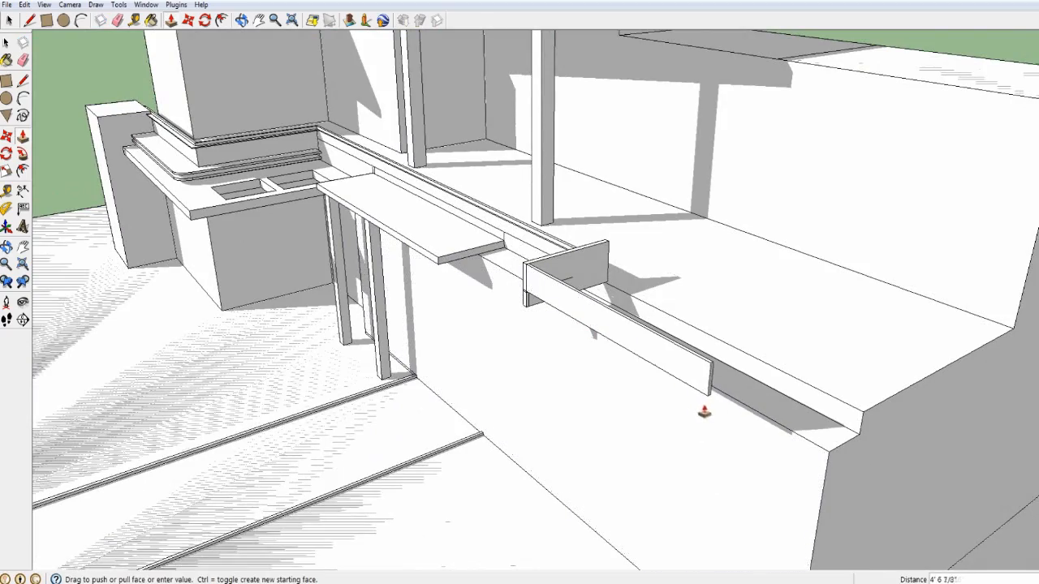
left_click(724, 430)
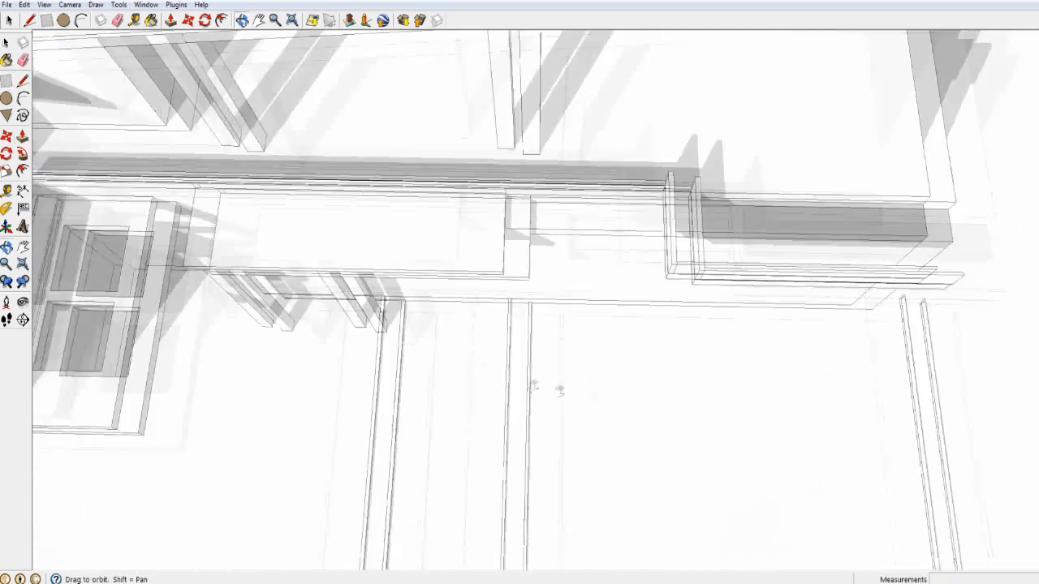
Step: Draw two 9 3/8" squares on the ground in front of the long rail panel
key("r")
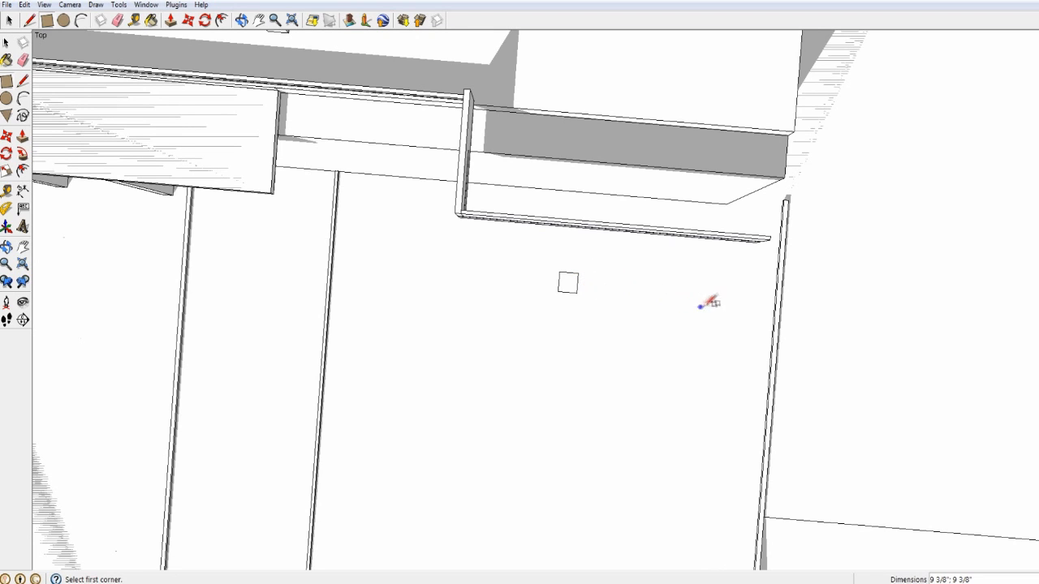
scroll(707, 304, "down", 4)
middle_click_drag(365, 325, 441, 143)
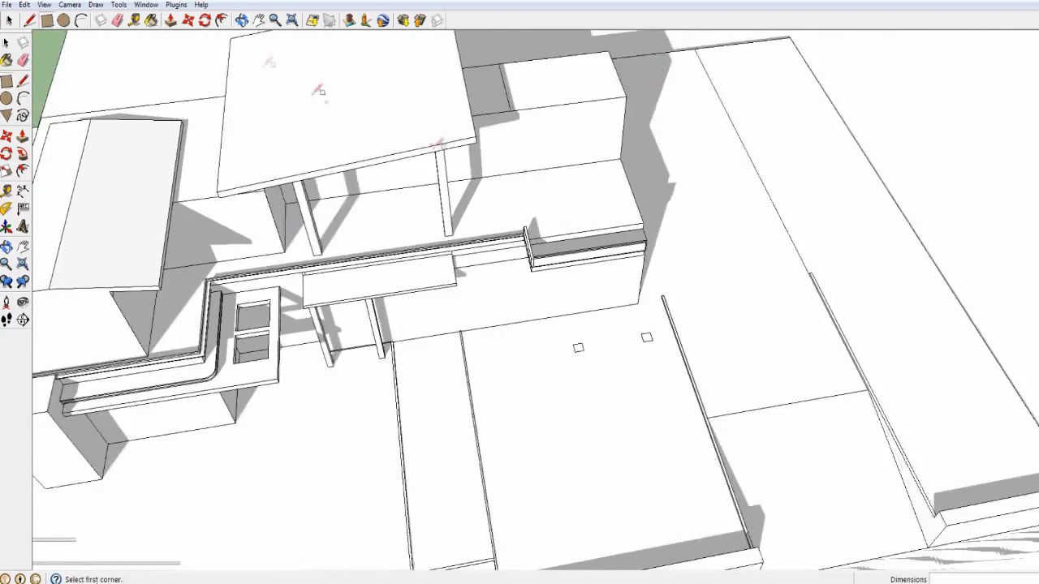
scroll(267, 91, "up", 1)
Step: Extrude both ground squares into tall posts, matching the second post's height to the first
key("p")
scroll(666, 252, "up", 3)
middle_click_drag(667, 290, 593, 289)
left_click(661, 253)
left_click(667, 177)
scroll(667, 183, "down", 3)
left_click(718, 451)
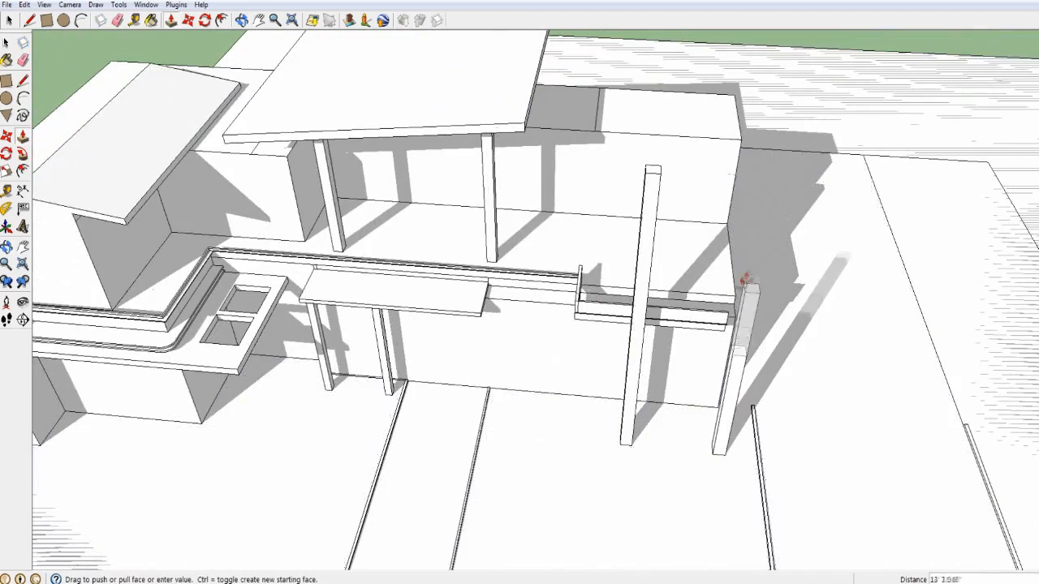
left_click(654, 170)
scroll(748, 239, "up", 2)
Step: Adjust the lower strip of the front rail panel by 1/2" with Push/Pull
middle_click_drag(748, 238, 487, 363)
left_click(471, 376)
left_click(478, 362)
middle_click_drag(733, 435, 737, 390)
middle_click_drag(675, 414, 638, 266)
left_click(537, 389)
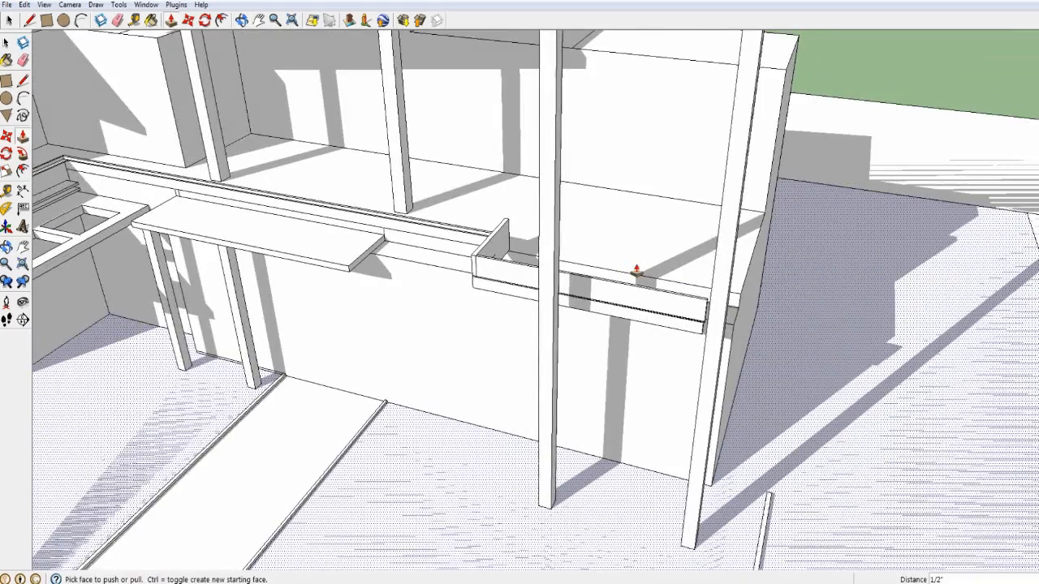
Step: Pull the thin strip's end face beneath the front rail panel out 3' 1 3/4" along the terrace
scroll(630, 300, "down", 5)
middle_click_drag(628, 304, 390, 203)
scroll(598, 235, "up", 5)
middle_click_drag(601, 244, 686, 264)
left_click(653, 192)
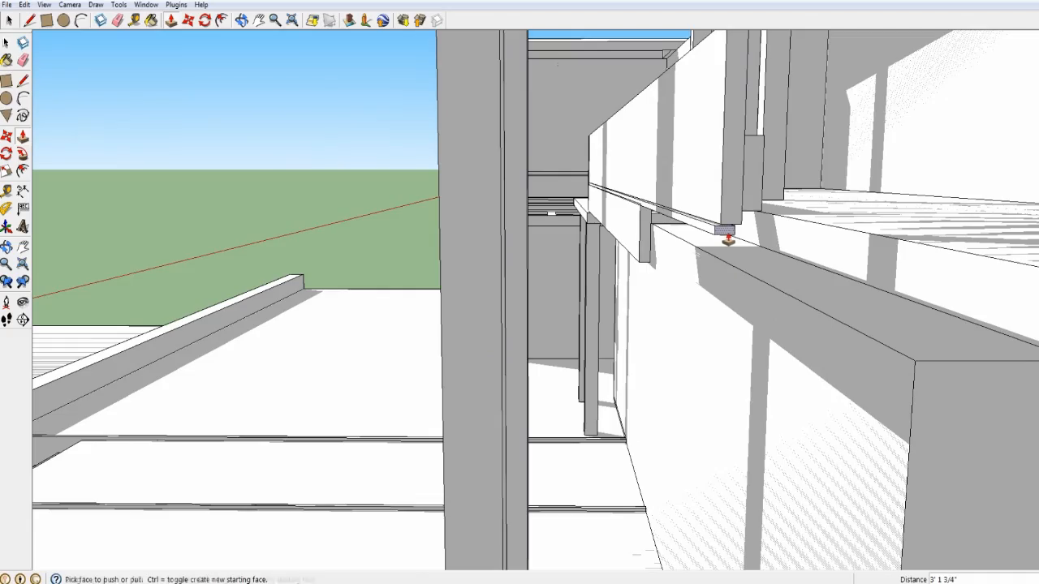
Step: Pull the underside of the front rail panel down 2"
middle_click_drag(728, 235, 666, 227)
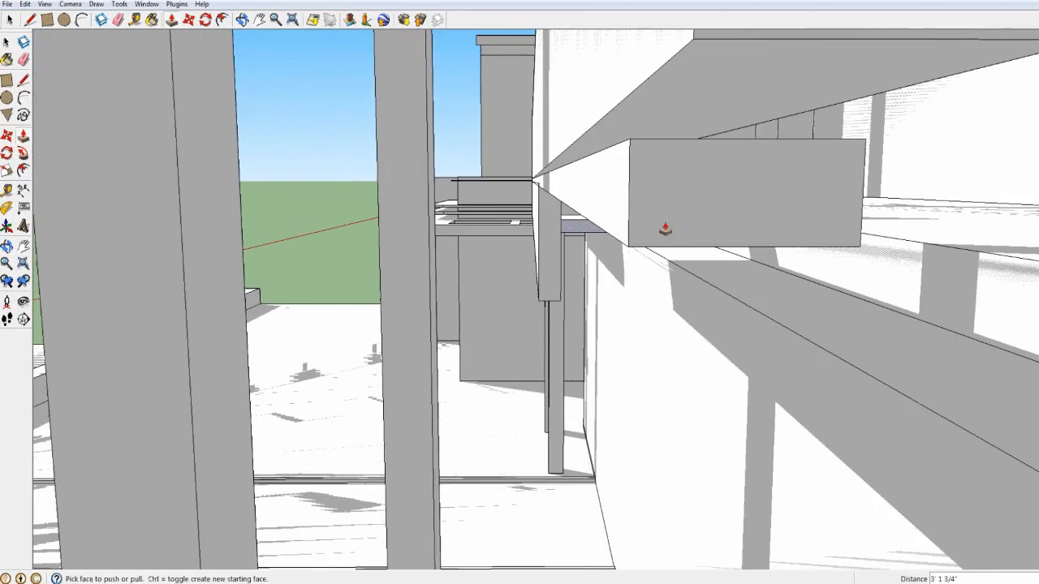
left_click(677, 129)
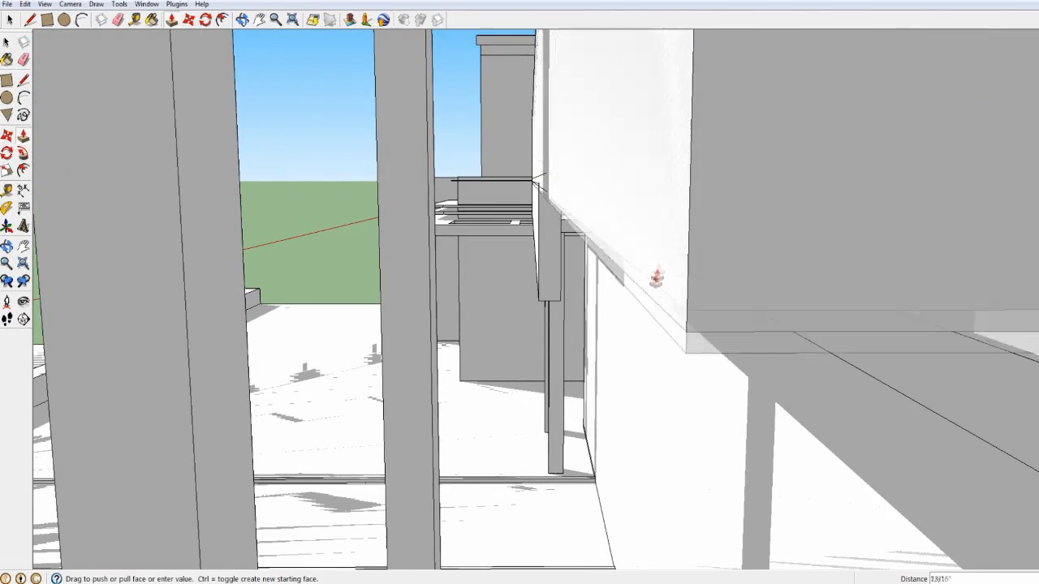
left_click(626, 439)
middle_click_drag(627, 439, 441, 571)
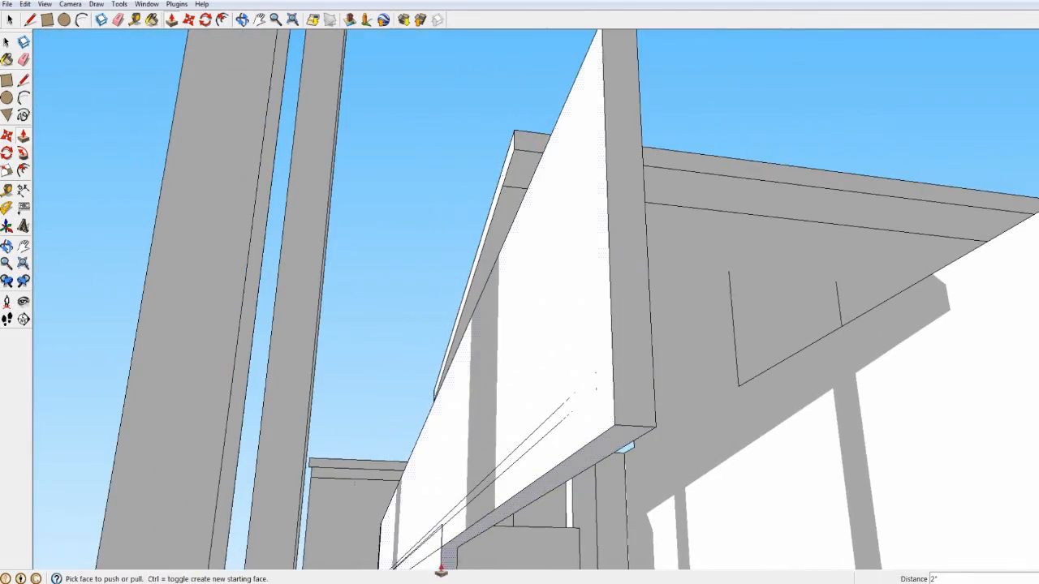
Step: Extend the lower strip of the front rail 10' 1/16" toward the building's end
left_click(624, 436)
scroll(683, 390, "down", 12)
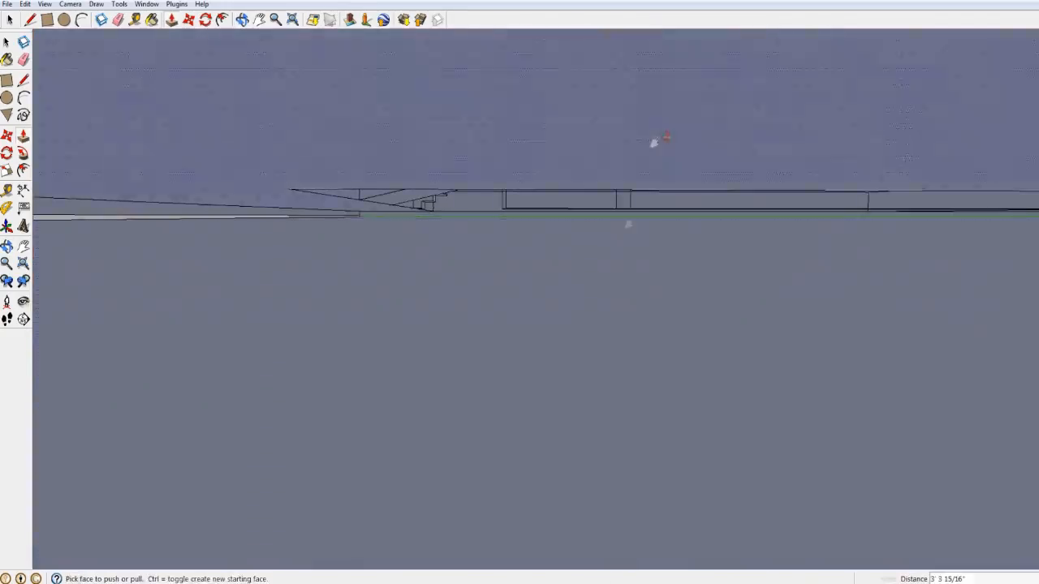
scroll(667, 137, "up", 12)
middle_click_drag(577, 295, 590, 262)
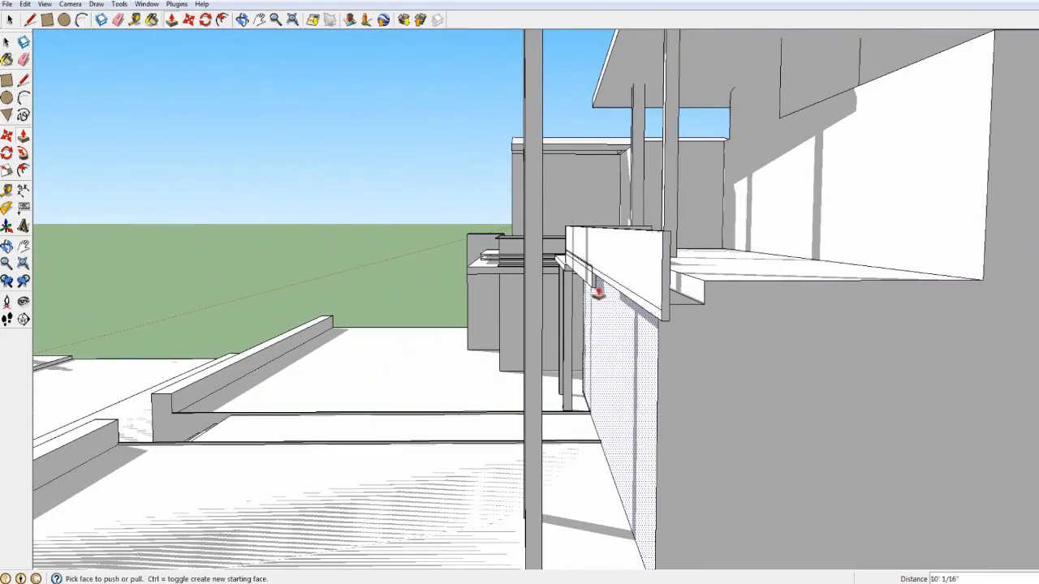
Step: Mark off the front section of the building's end face with a horizontal line and a vertical line 7' 10 5/8" down to the ground
middle_click_drag(649, 311, 954, 293)
middle_click_drag(1021, 292, 823, 363)
scroll(545, 229, "up", 1)
middle_click_drag(718, 288, 573, 230)
key("l")
scroll(329, 183, "up", 2)
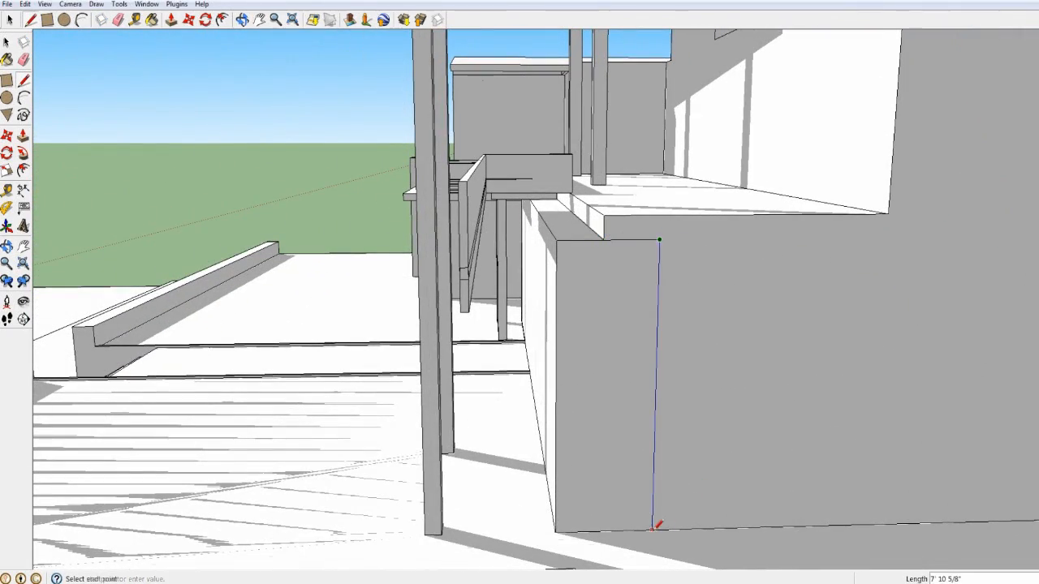
Step: Pull the rest of the building's end face outward, leaving the marked front section in place
left_click(172, 22)
left_click(747, 274)
middle_click_drag(747, 273, 665, 513)
left_click(1028, 438)
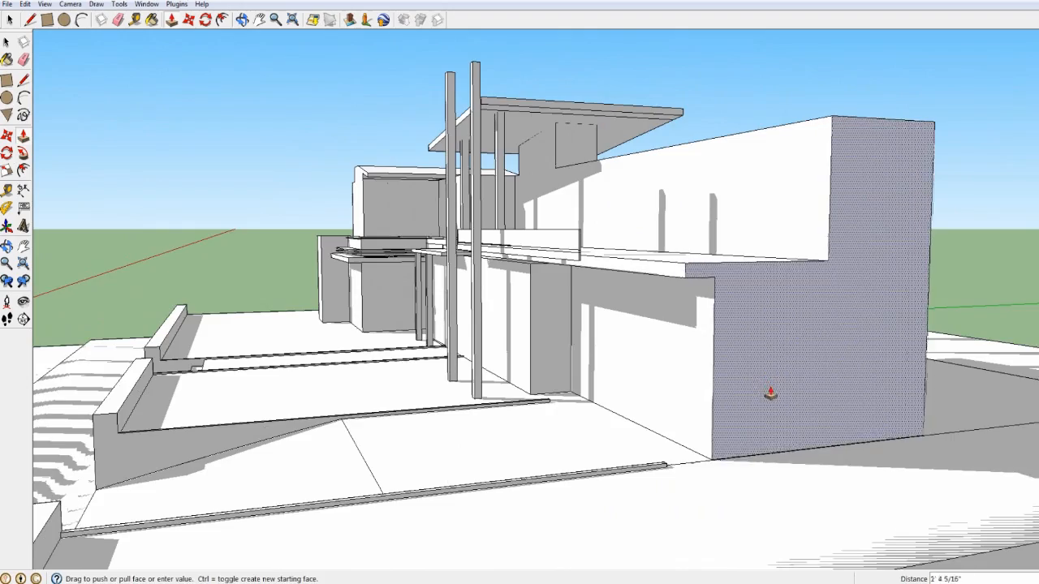
middle_click_drag(756, 395, 454, 357)
left_click(245, 129)
Step: Cut away the upper block's end with a rectangle about 10' 8 11/16" by 6' 5 1/16" and push the ledge front back 1' 6 1/4"
middle_click_drag(800, 206, 890, 357)
key("r")
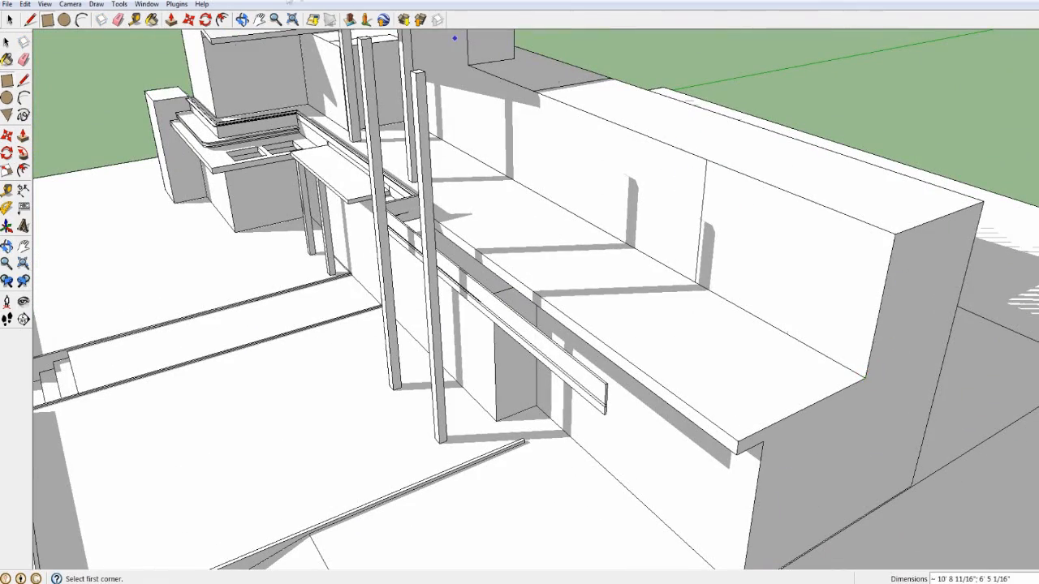
middle_click_drag(746, 239, 860, 139)
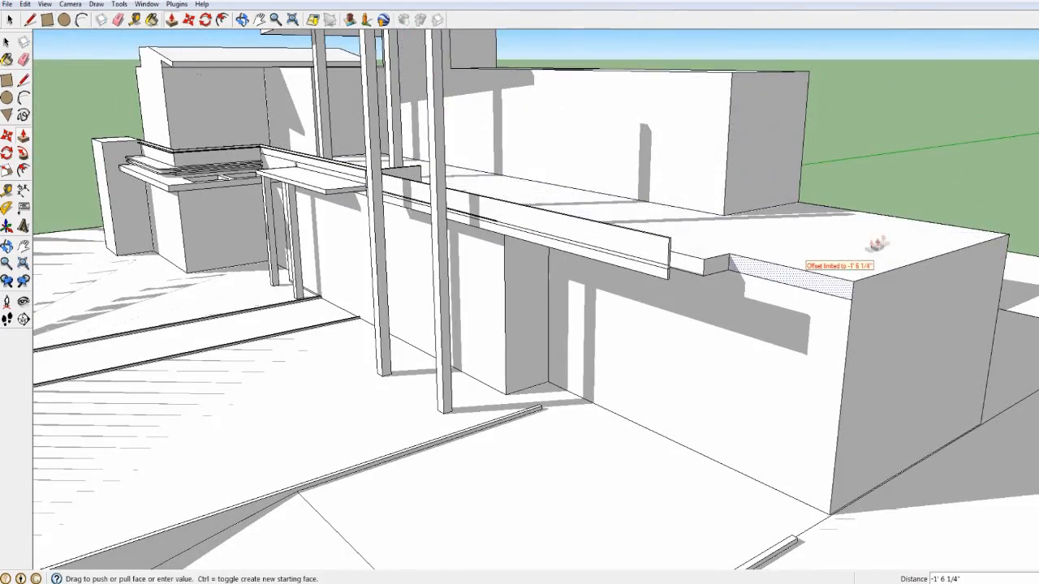
left_click(988, 235)
Step: Draw a thin rectangle about 1' 1 15/16" by 1 3/8" on the terrace edge beside the rail's return and try to extrude it
middle_click_drag(987, 236, 731, 267)
scroll(454, 220, "up", 5)
key("r")
middle_click_drag(382, 219, 602, 274)
left_click(591, 287)
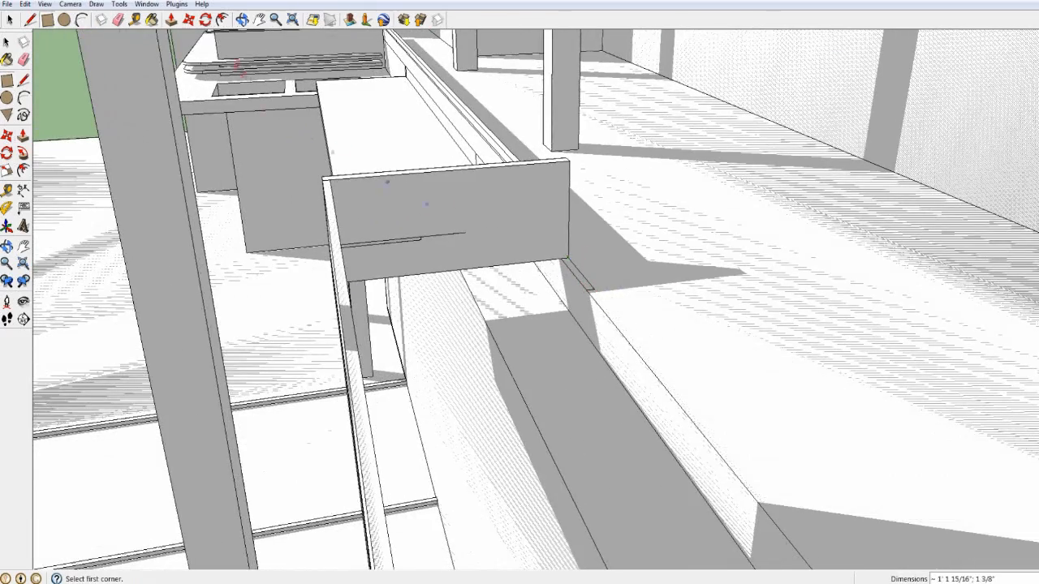
left_click(589, 285)
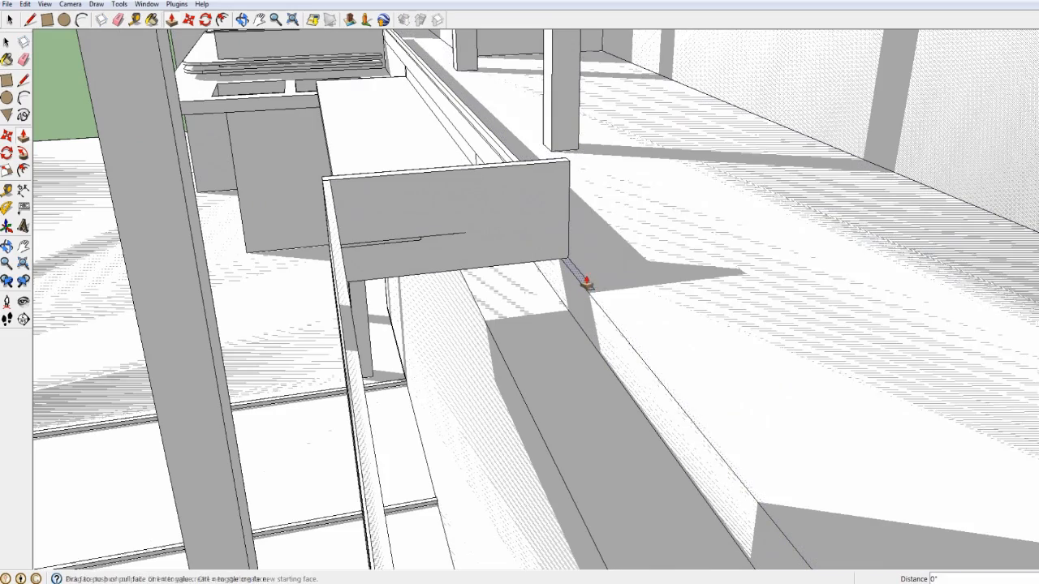
left_click(586, 286)
Step: Draw a thin rectangle about 3/4" by 9 1/8" at the bottom of the return's side face and extrude a thin slab 2' 7"
scroll(583, 276, "up", 5)
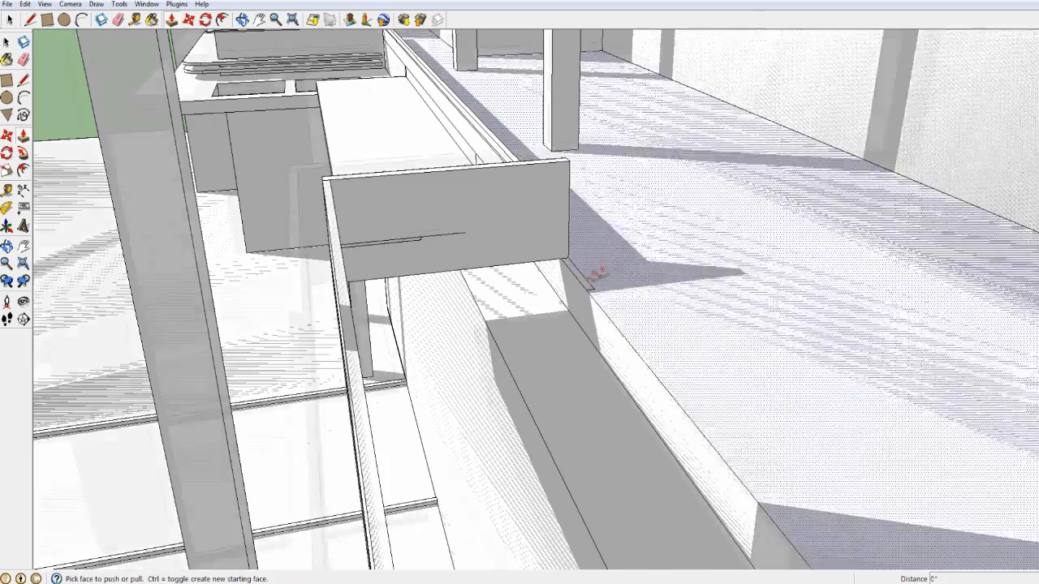
left_click(519, 243)
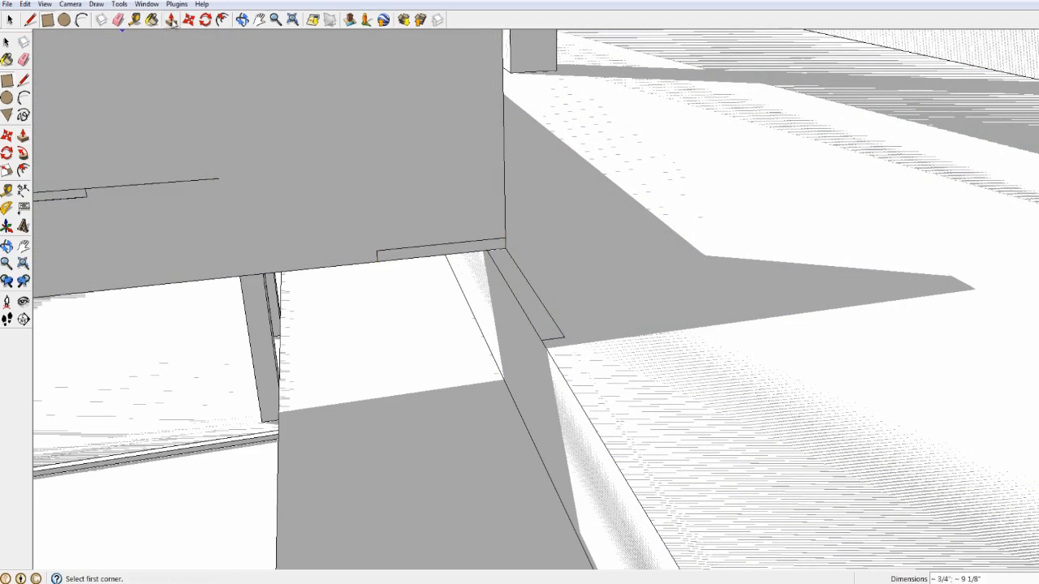
left_click(171, 21)
left_click(431, 253)
scroll(557, 406, "down", 5)
left_click(571, 475)
left_click(570, 477)
left_click(267, 545)
middle_click_drag(267, 545, 401, 441)
scroll(410, 441, "down", 5)
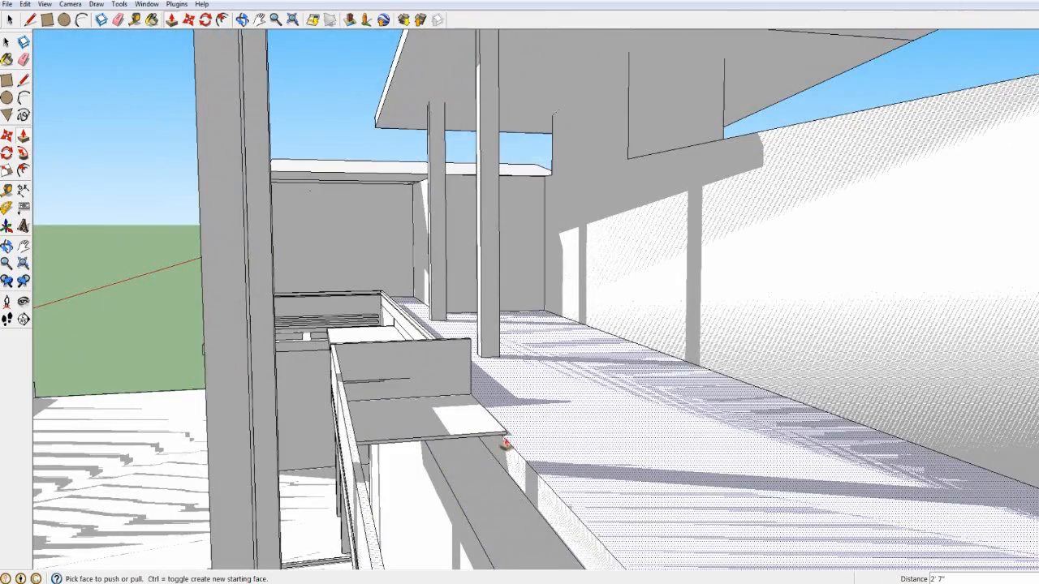
Step: Pull the roof slab's front end outward about 13' 3" so it covers the two tall posts
left_click(507, 458)
scroll(505, 459, "down", 5)
middle_click_drag(506, 459, 559, 285)
middle_click_drag(544, 329, 811, 398)
scroll(696, 477, "down", 5)
left_click(881, 449)
middle_click_drag(881, 450, 754, 376)
scroll(754, 375, "up", 3)
middle_click_drag(714, 276, 657, 349)
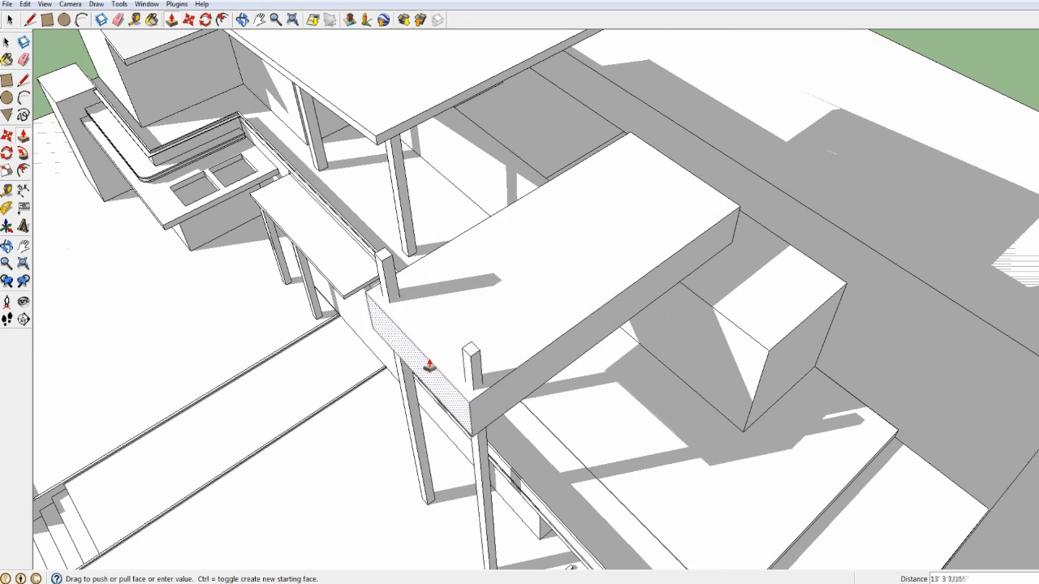
left_click_drag(430, 366, 425, 368)
Step: Raise the slab over the posts into a tall block and widen it by pulling its outer side beyond the lower block
middle_click_drag(471, 341, 491, 330)
left_click_drag(494, 327, 539, 202)
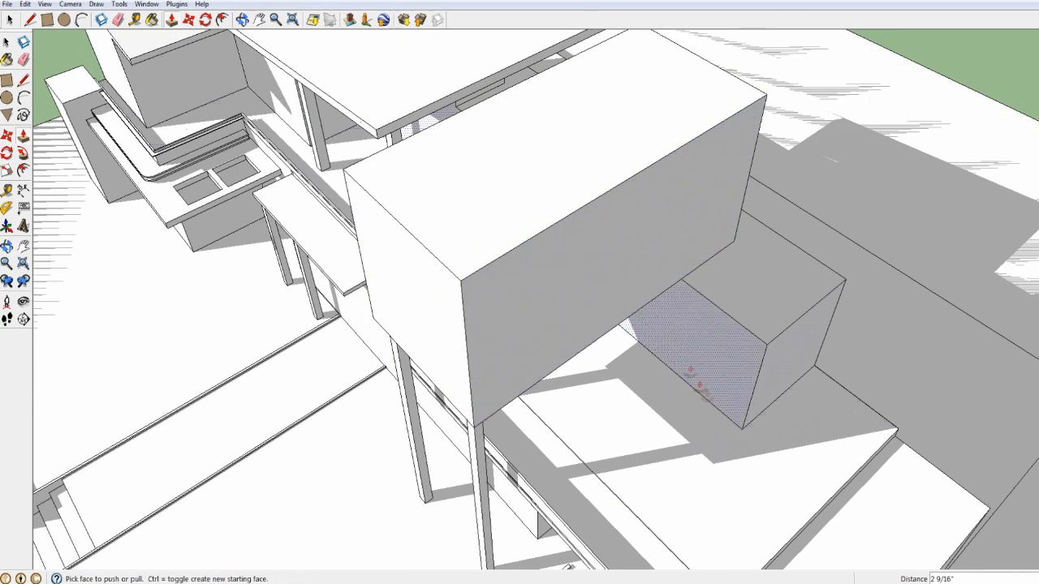
left_click_drag(615, 300, 646, 405)
left_click_drag(657, 352, 810, 467)
middle_click_drag(782, 428, 805, 217)
left_click_drag(919, 195, 1024, 227)
scroll(1018, 227, "down", 1)
middle_click_drag(819, 251, 932, 215)
left_click_drag(931, 214, 866, 218)
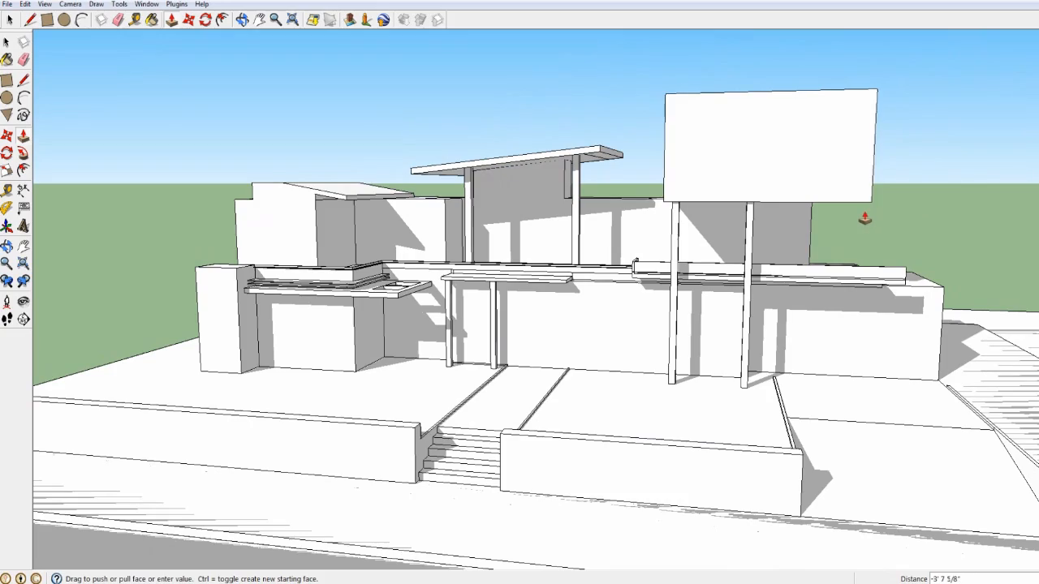
Step: Draw slanted lines across the lower part of the tall block's front and end faces, dismissing the firewall warning
middle_click_drag(874, 218, 917, 263)
scroll(761, 268, "up", 3)
middle_click_drag(761, 269, 596, 274, "shift")
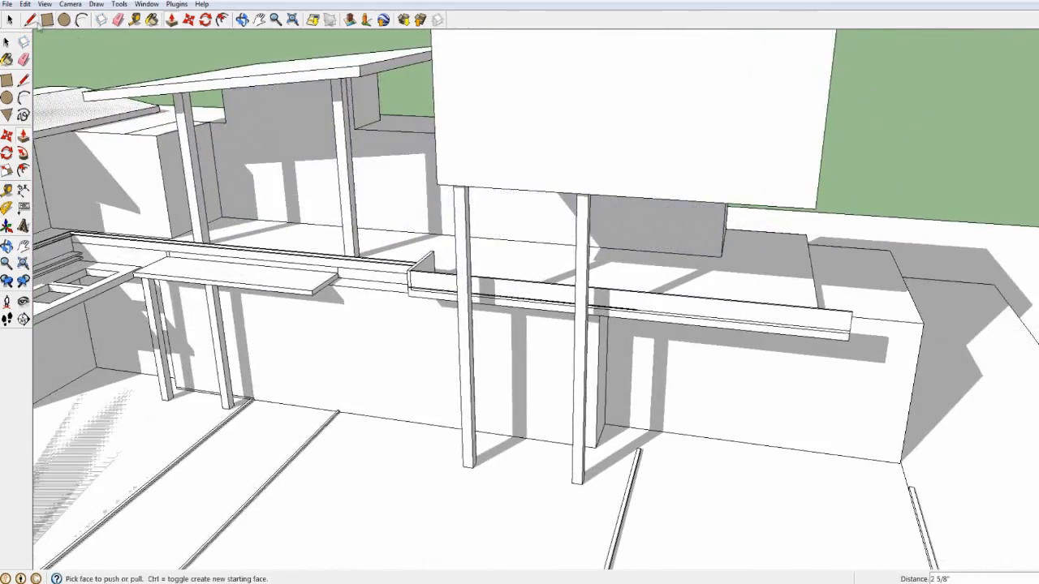
left_click(32, 22)
middle_click_drag(390, 166, 485, 207)
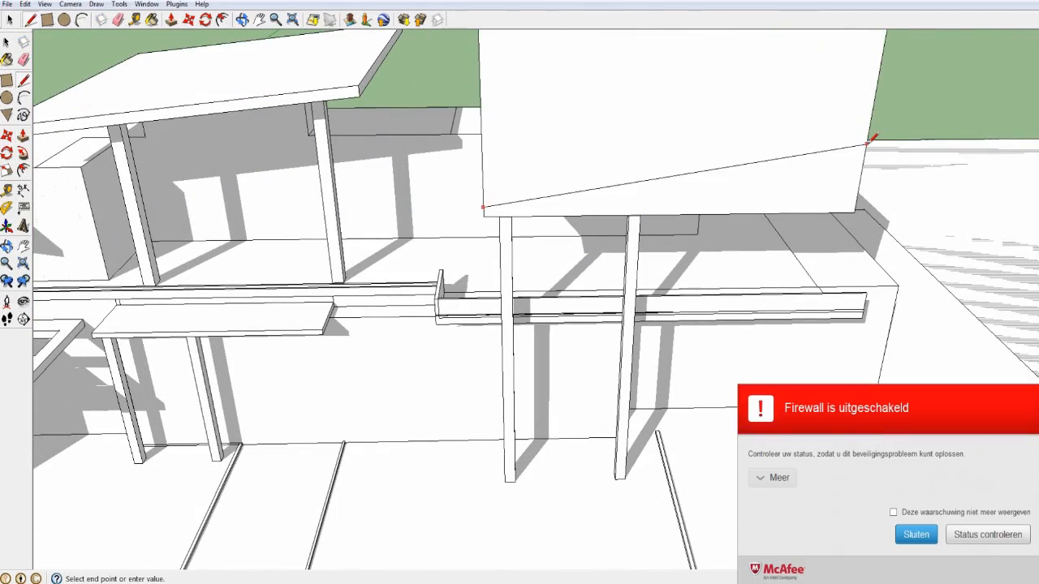
left_click(926, 540)
scroll(542, 214, "up", 3)
mouse_move(867, 189)
middle_mouse_down()
mouse_move(494, 190)
mouse_move(436, 234)
mouse_move(217, 48)
middle_mouse_up()
left_click(422, 241)
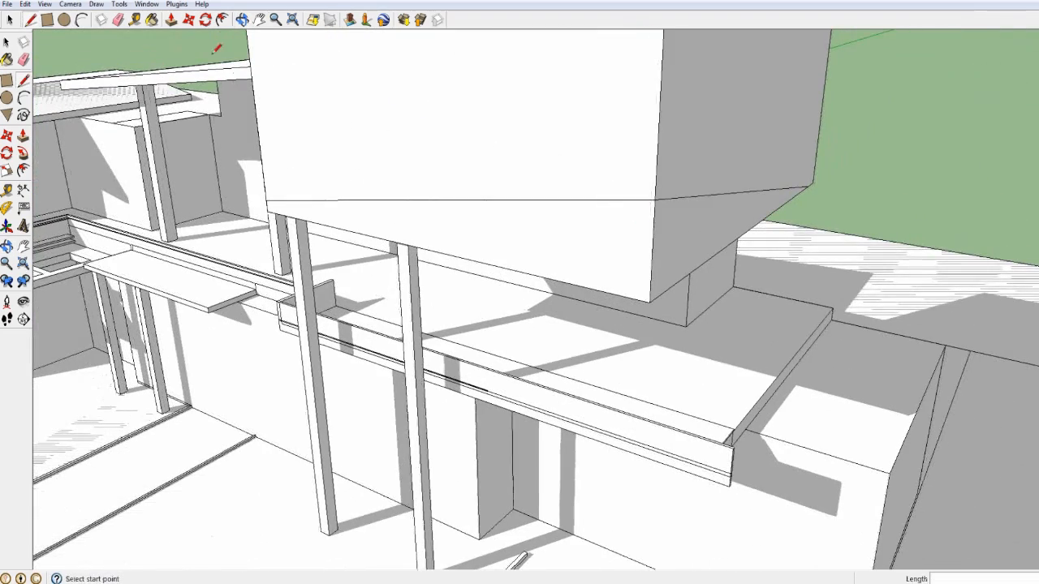
Step: Try to push back the triangular area below the slanted line on the block's front
left_click(617, 254)
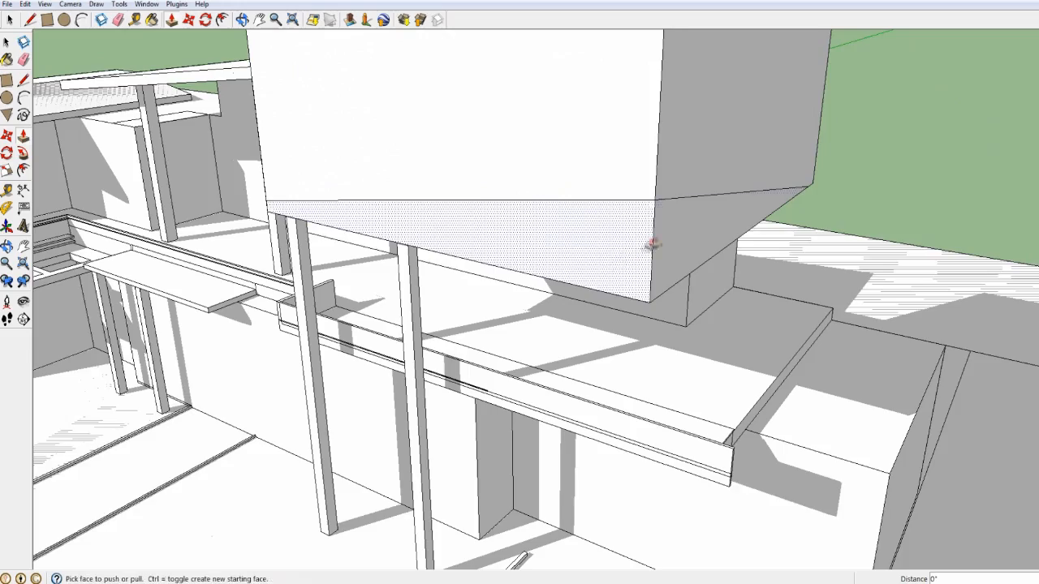
middle_click_drag(641, 249, 678, 251)
key("Escape")
mouse_move(551, 312)
middle_mouse_down()
mouse_move(582, 236)
mouse_move(617, 190)
mouse_move(605, 216)
mouse_move(623, 267)
mouse_move(621, 162)
middle_mouse_up()
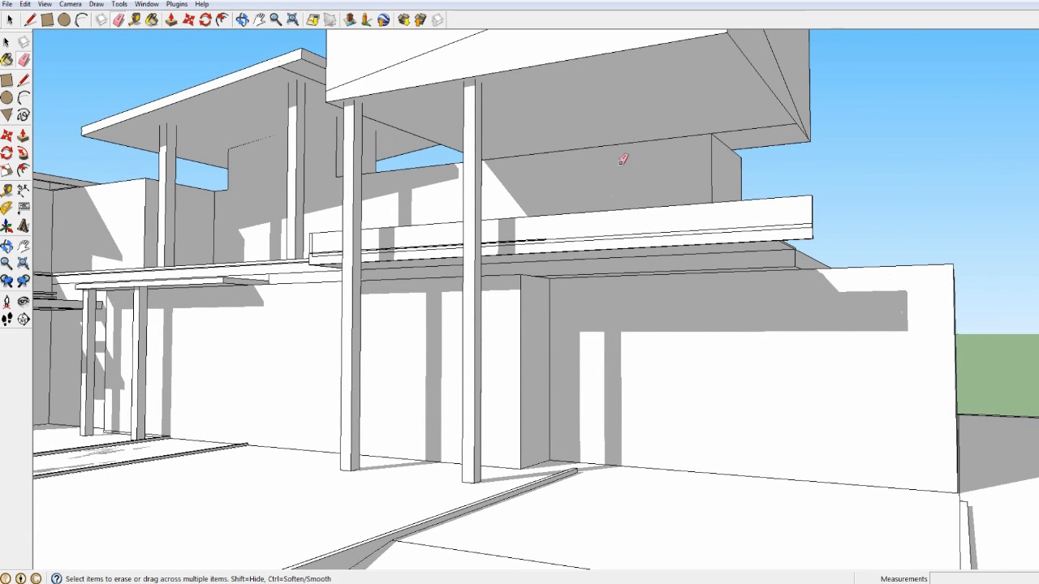
Step: Draw a line about 16' 9 3/4" long along the lower part of the block's rear face
middle_click_drag(622, 160, 830, 98)
key("p")
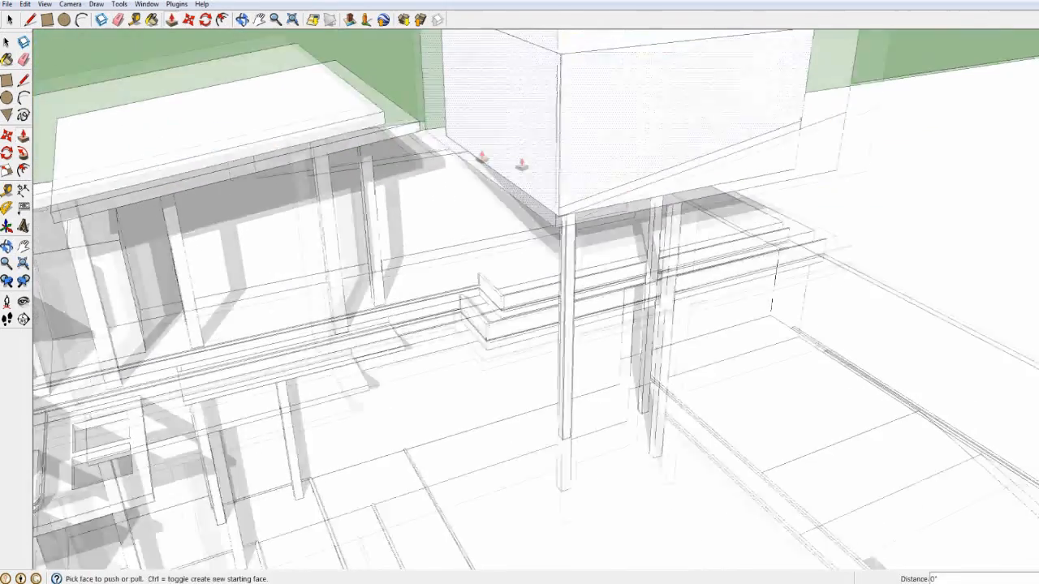
left_click(46, 19)
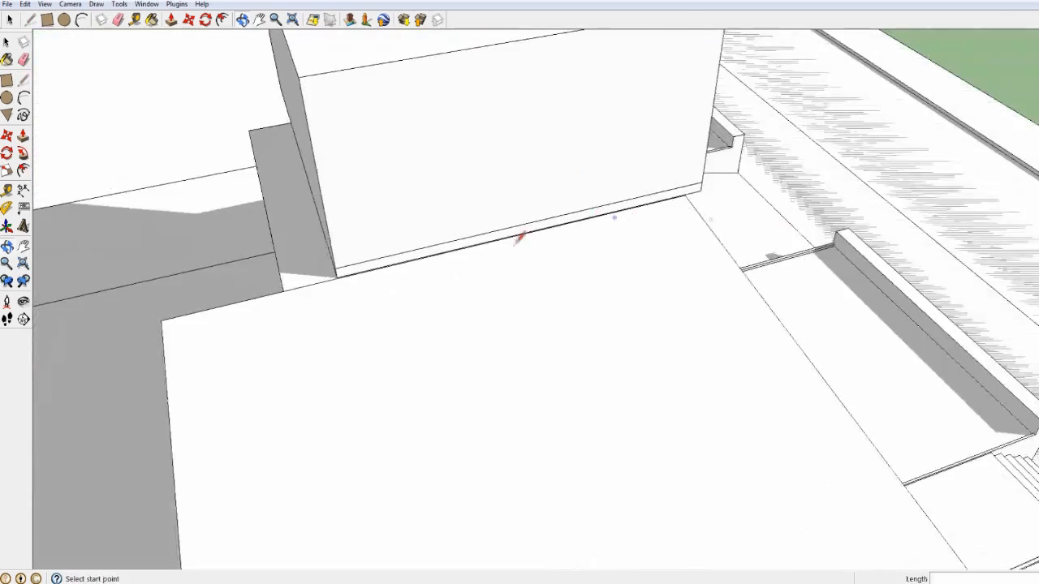
middle_click_drag(522, 235, 538, 265)
left_click(536, 265)
middle_click_drag(211, 236, 617, 302)
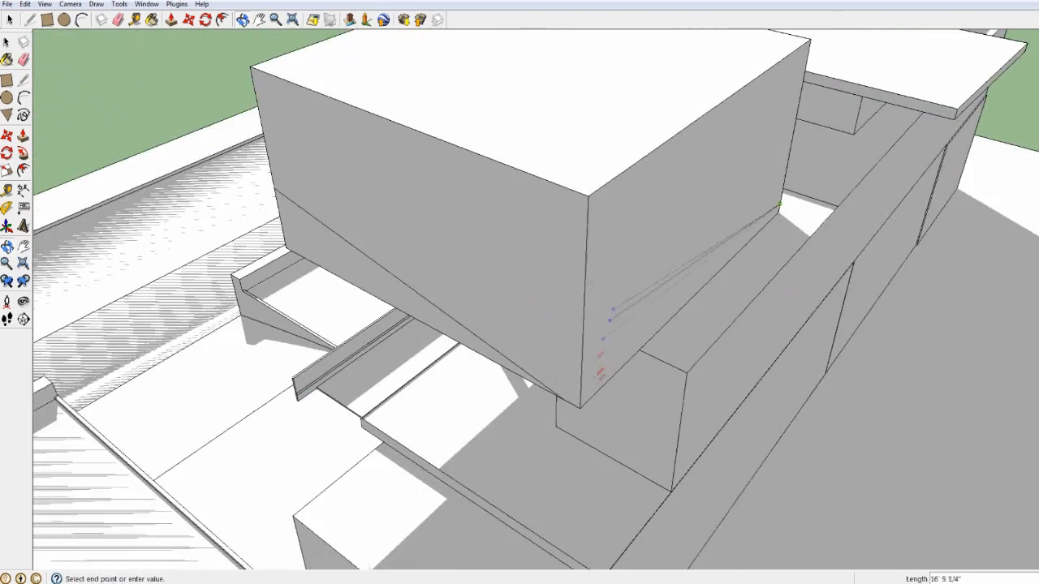
left_click(581, 396)
middle_click_drag(581, 396, 587, 360)
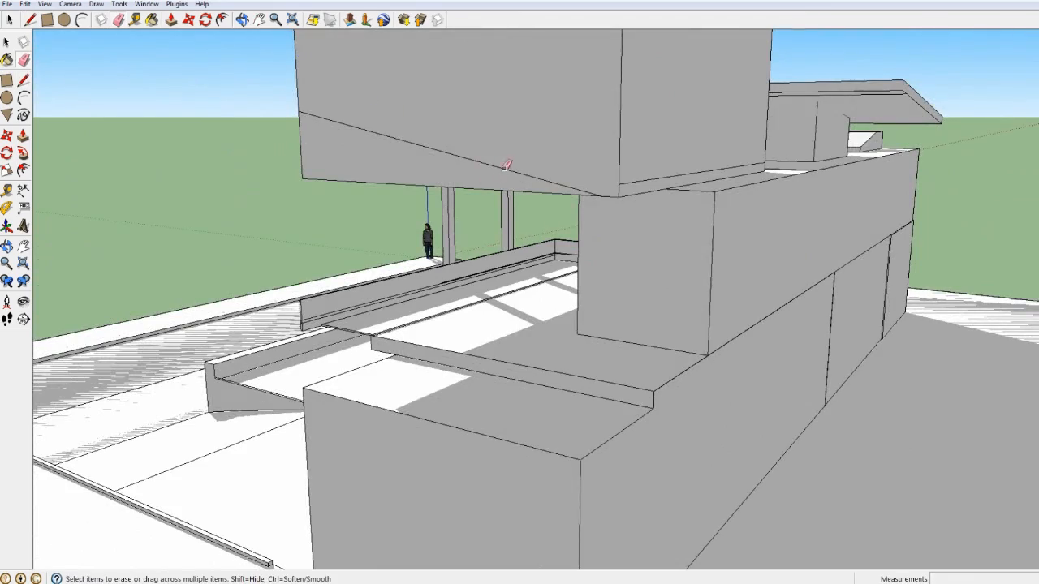
Step: Erase the slanted line on the block's end face and redraw it about 17' 6 1/2" long between the adjoining lines
left_click(505, 168)
middle_click_drag(505, 168, 589, 235)
middle_click_drag(716, 225, 867, 223)
left_click(867, 223)
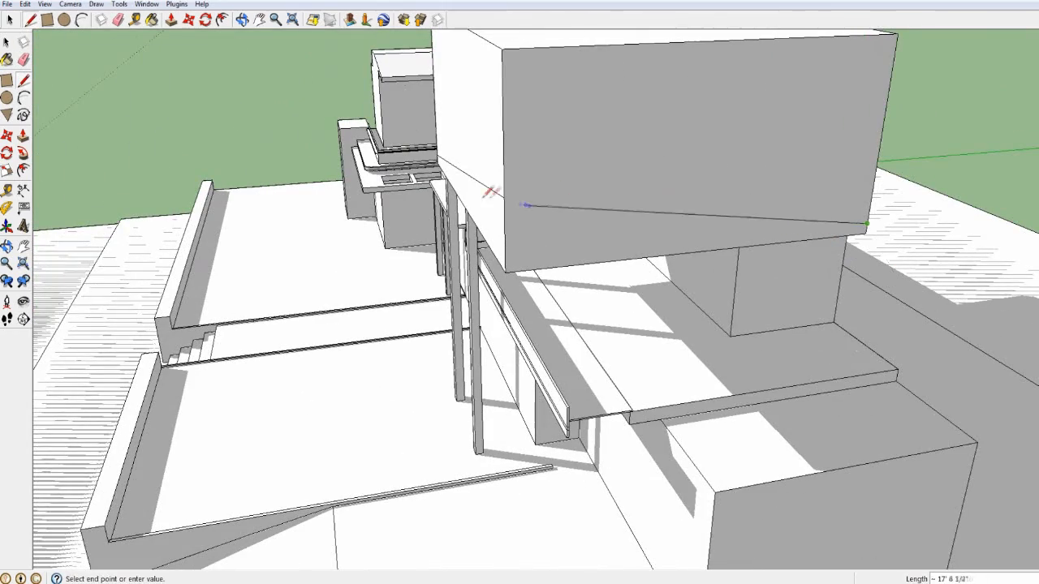
middle_click_drag(523, 212, 659, 203)
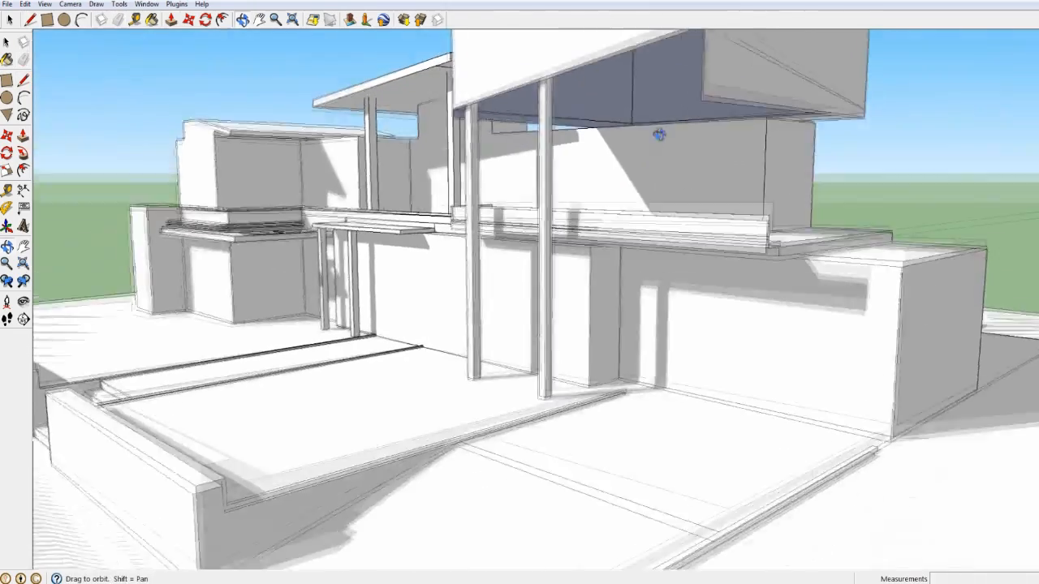
middle_click_drag(657, 133, 652, 118)
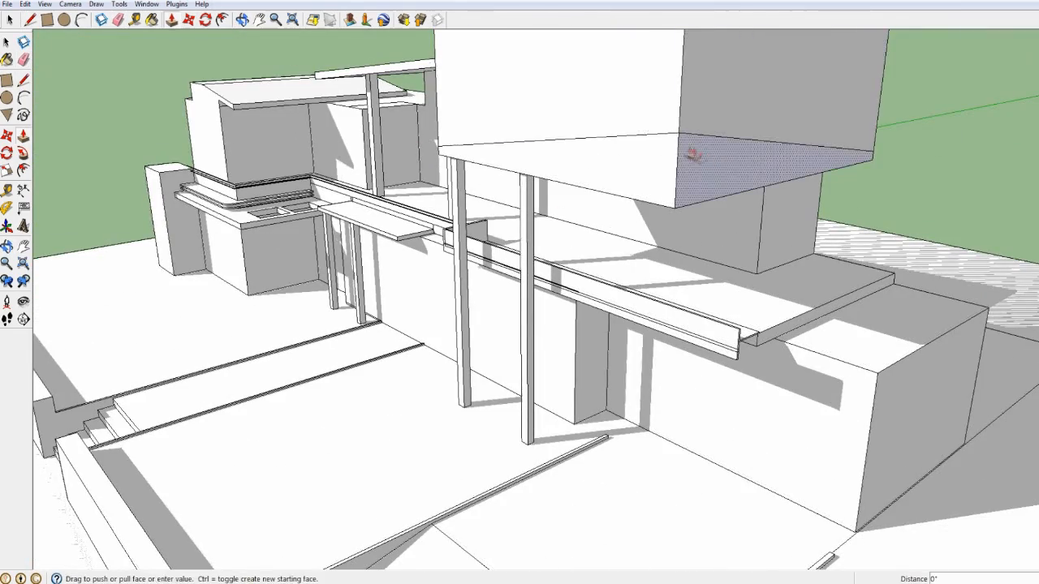
Step: Try to slope the block's underside by moving its bottom corners, raising the front one about 2' 8"
middle_click_drag(692, 154, 576, 180)
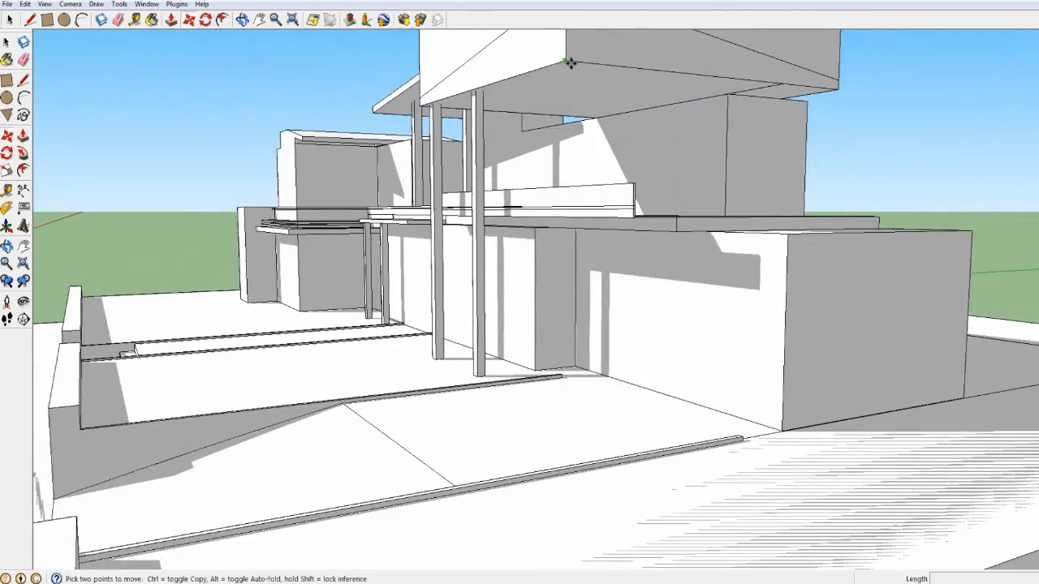
middle_click_drag(568, 63, 568, 89)
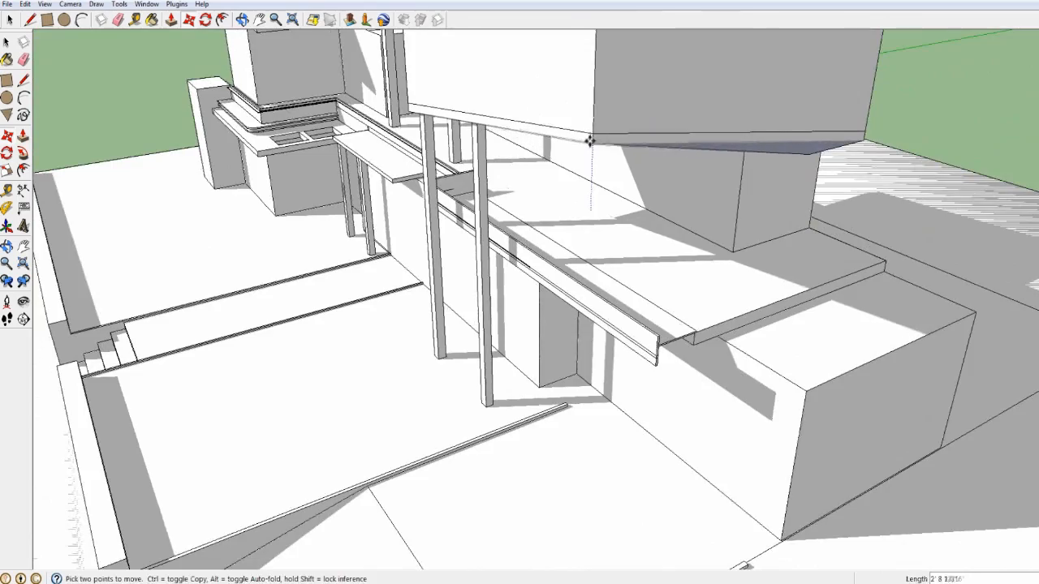
middle_click_drag(860, 164, 513, 120)
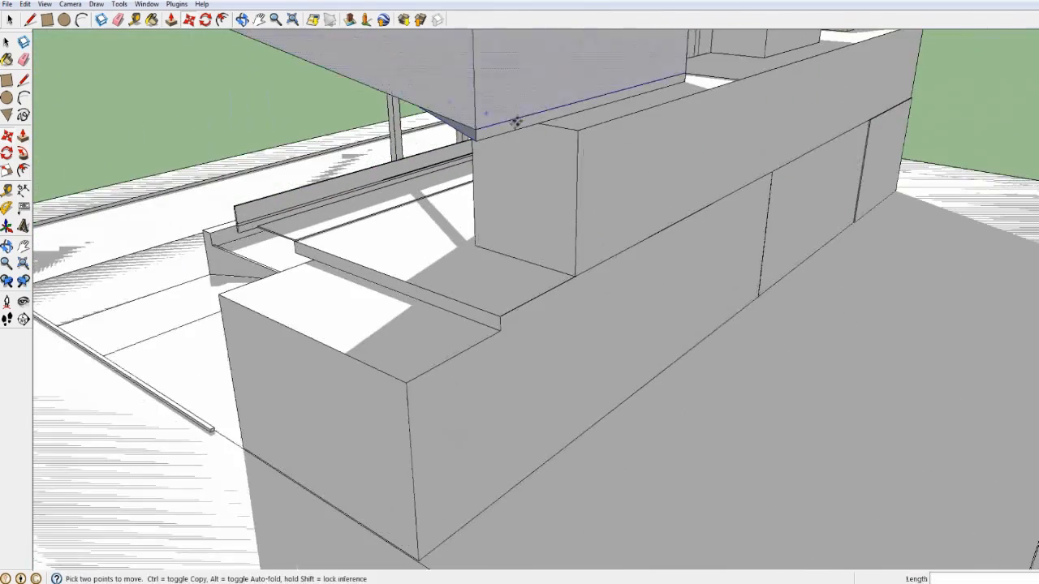
left_click(476, 128)
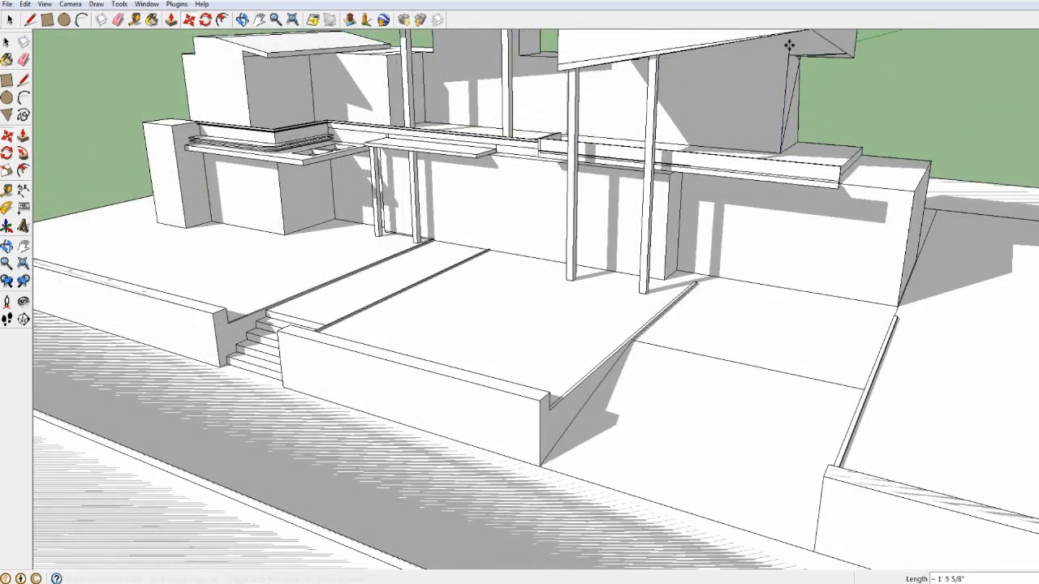
middle_click_drag(789, 45, 926, 134)
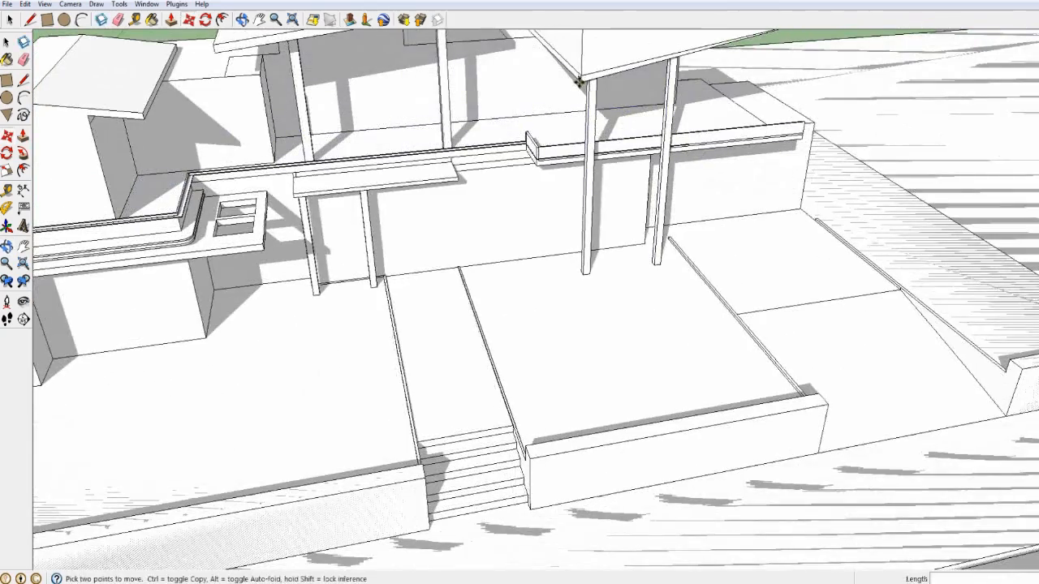
middle_click_drag(581, 75, 568, 46)
middle_click_drag(625, 167, 436, 115)
Step: Undo the corner moves that distort the lower block and remove the slanted line from the tall block's front
middle_click_drag(733, 265, 349, 355)
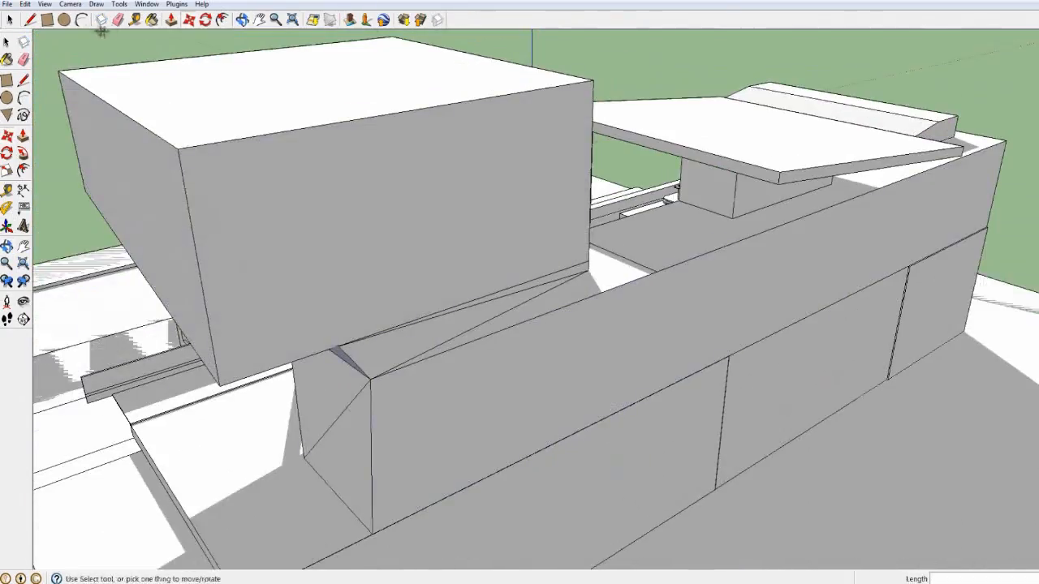
left_click(338, 415)
mouse_move(349, 398)
middle_mouse_down()
mouse_move(389, 361)
mouse_move(203, 350)
middle_mouse_up()
key("ctrl+z")
mouse_move(406, 249)
middle_mouse_down()
mouse_move(430, 258)
mouse_move(406, 265)
mouse_move(364, 203)
middle_mouse_up()
key("m")
scroll(348, 279, "up", 3)
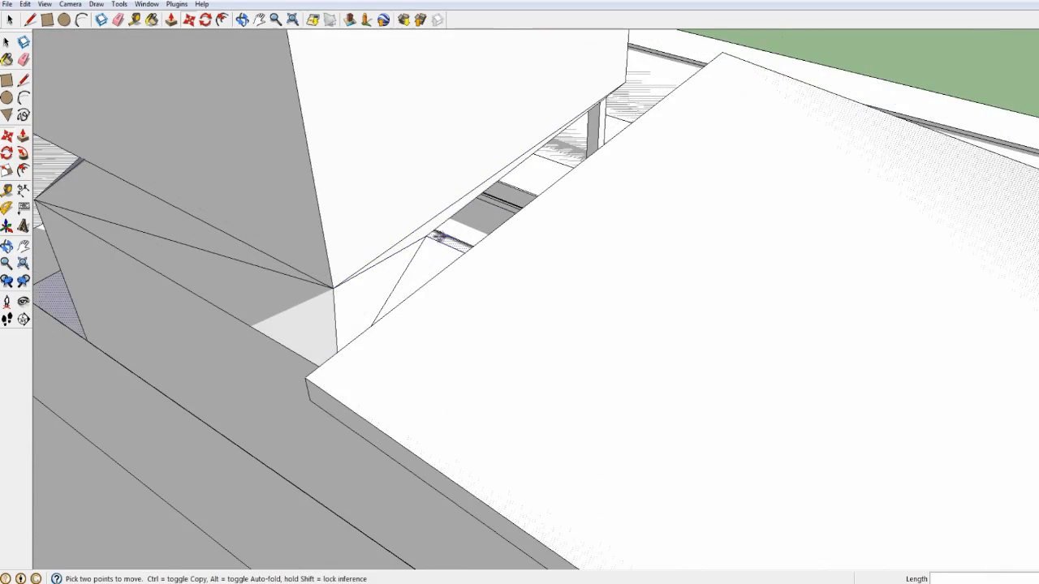
middle_click_drag(422, 227, 645, 322)
scroll(650, 256, "down", 3)
scroll(814, 269, "up", 3)
scroll(645, 321, "down", 2)
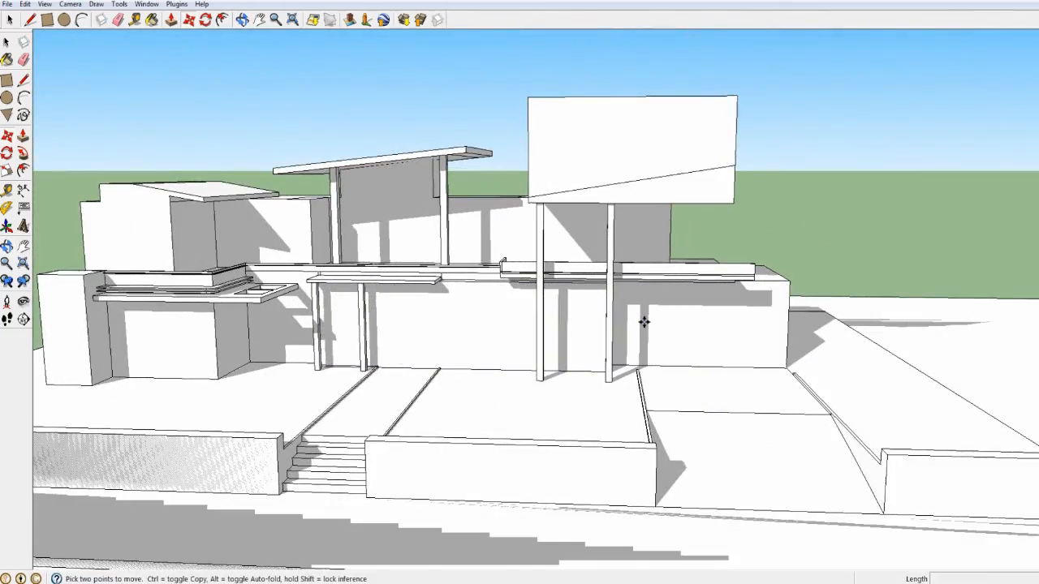
scroll(737, 260, "up", 2)
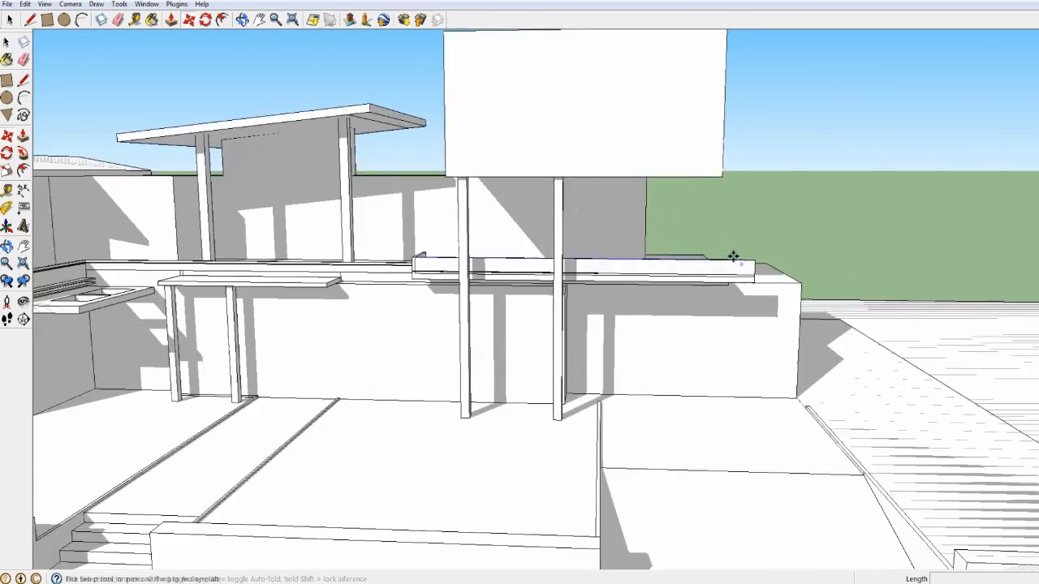
middle_click_drag(733, 257, 658, 308)
scroll(112, 37, "up", 2)
middle_click_drag(284, 97, 371, 122)
Step: Pull the tall block's side facing the neighbouring canopy outward 1' 9 1/4"
key("p")
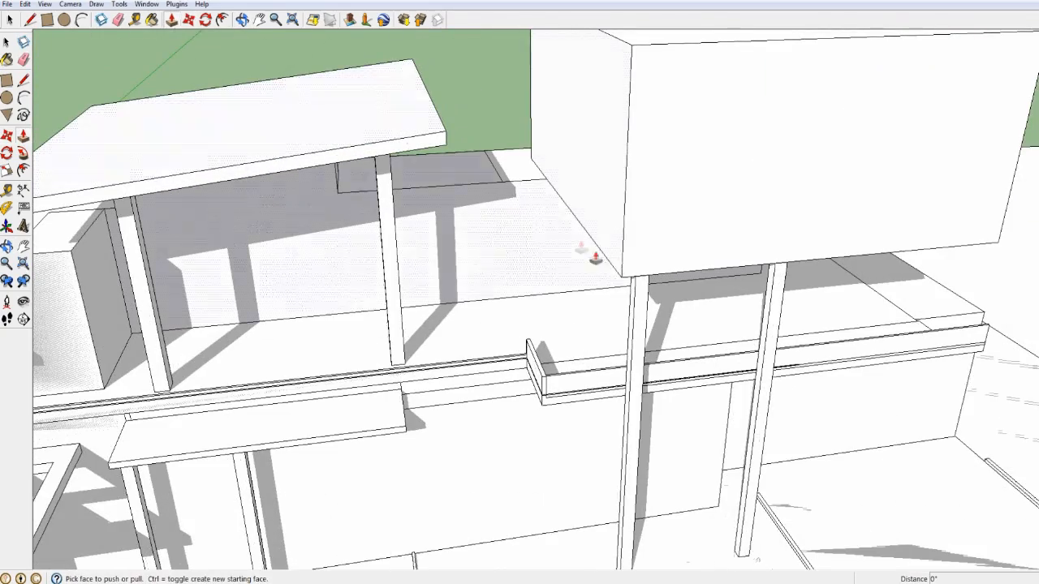
left_click_drag(609, 237, 574, 239)
middle_click_drag(573, 238, 455, 183)
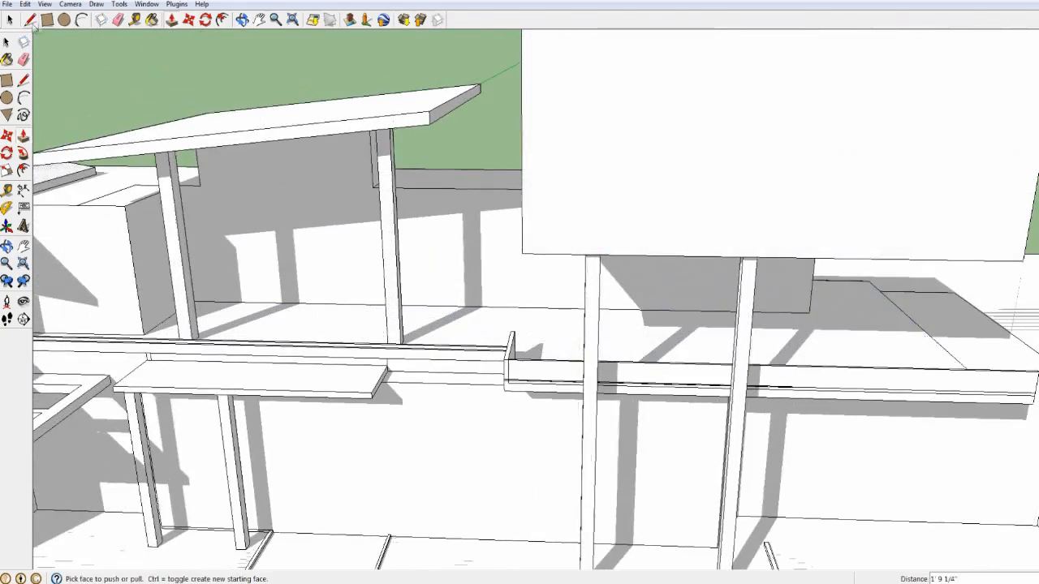
Step: Draw two parallel slanted lines across the lower part of the tall block's front face to outline a thin roof
left_click(1024, 254)
scroll(844, 251, "down", 3)
middle_click_drag(825, 251, 653, 236)
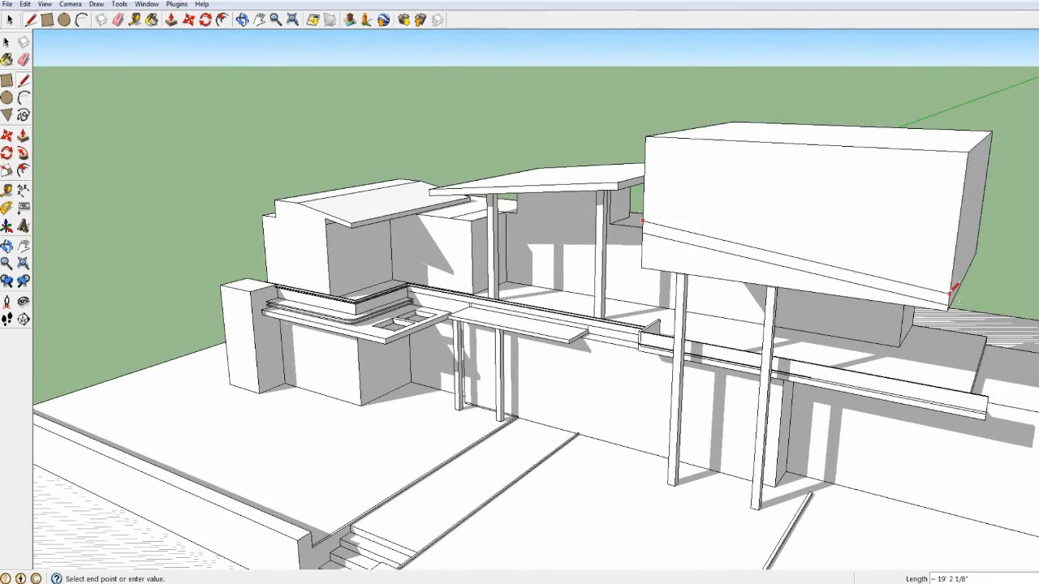
middle_click_drag(748, 232, 911, 224)
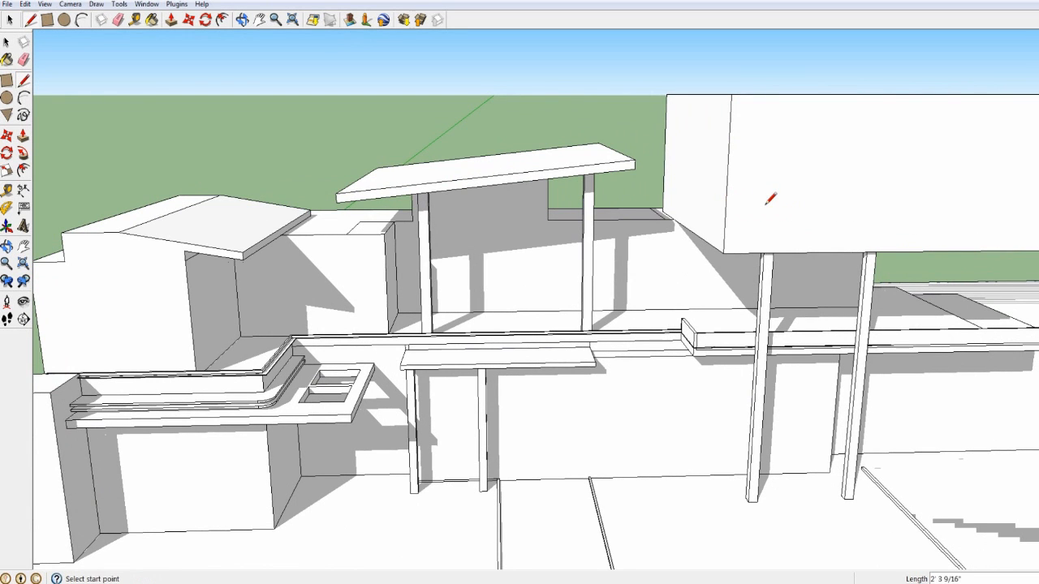
mouse_move(911, 230)
middle_mouse_down()
mouse_move(743, 195)
mouse_move(795, 169)
middle_mouse_up()
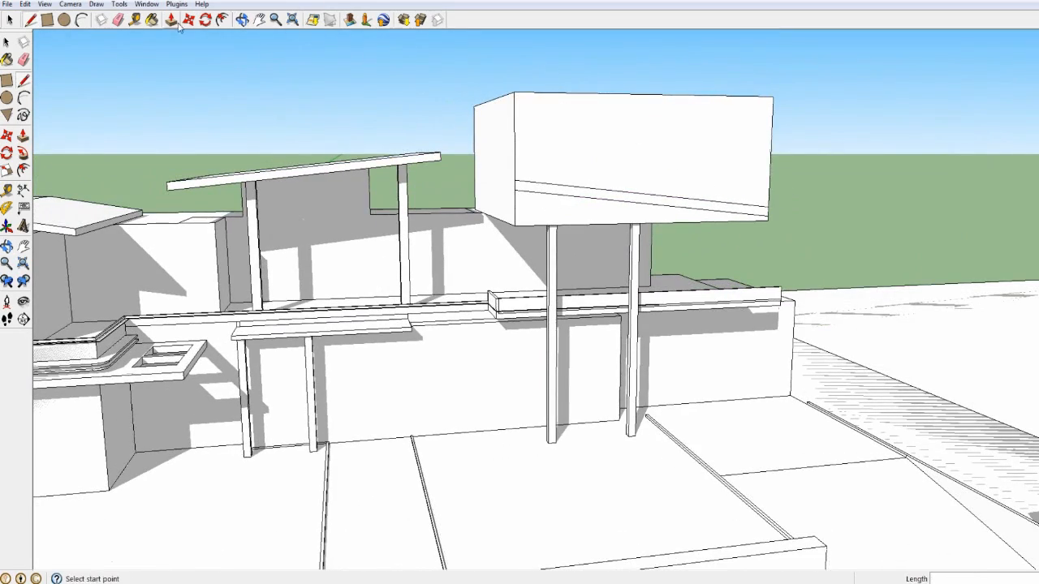
Step: Try cutting away the block around the slanted strip with Push/Pull, then undo the cuts and the lines
key("p")
left_click_drag(520, 140, 492, 187)
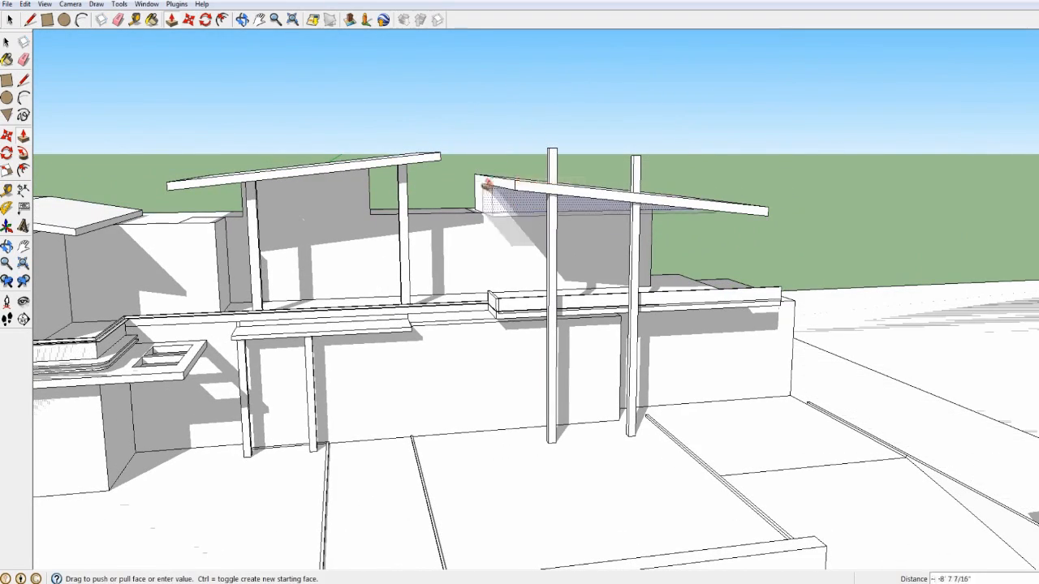
scroll(542, 209, "down", 2)
middle_click_drag(542, 209, 578, 198)
key("ctrl+z")
key("ctrl+z")
Step: Redraw the two parallel slanted lines higher on the block's front and cut away everything around the strip, pushing back 13' 1 5/8"
scroll(374, 144, "up", 3)
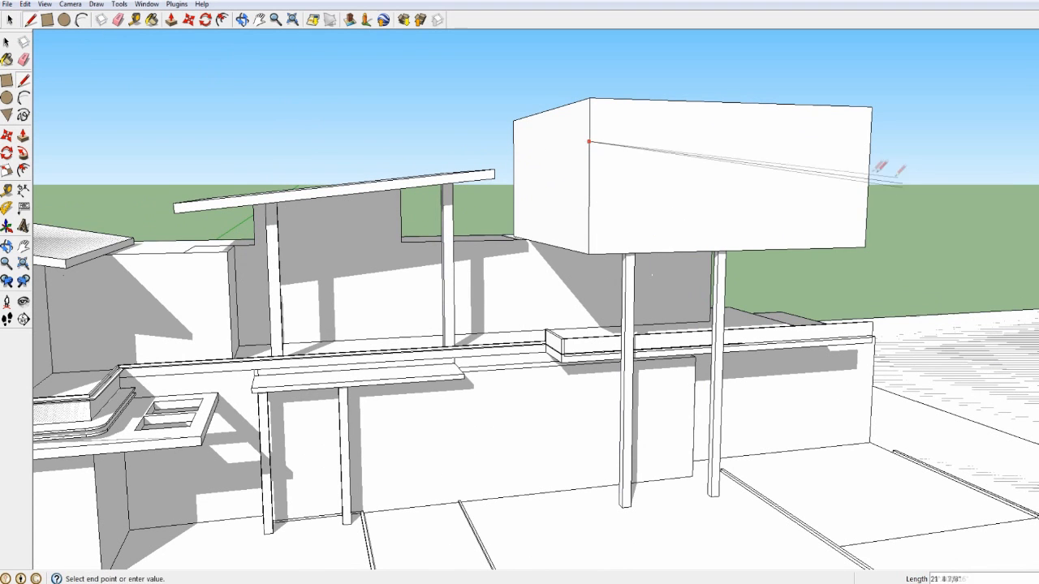
middle_click_drag(878, 172, 757, 182)
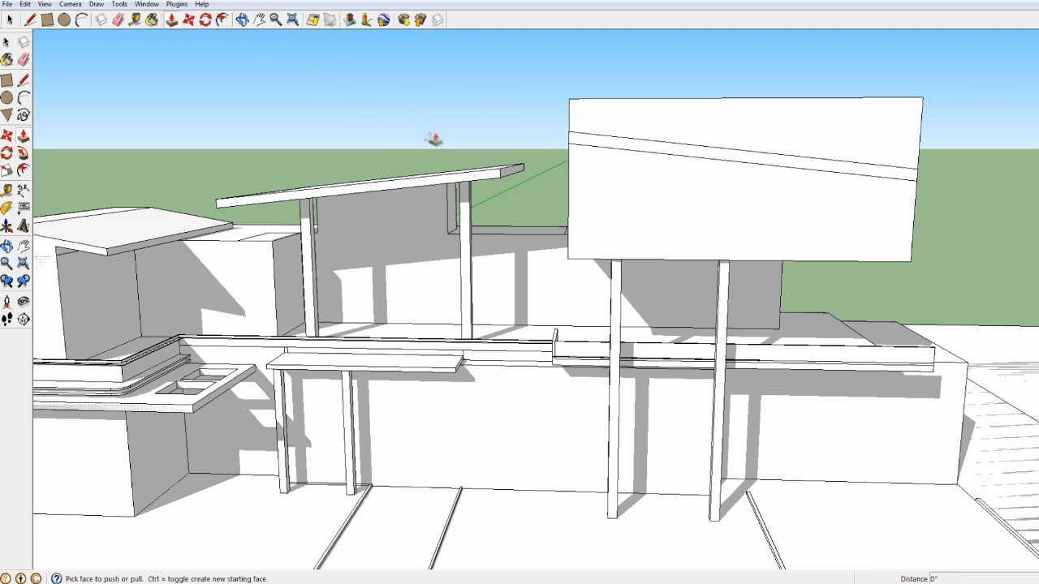
left_click(673, 174)
middle_click_drag(673, 173, 719, 197)
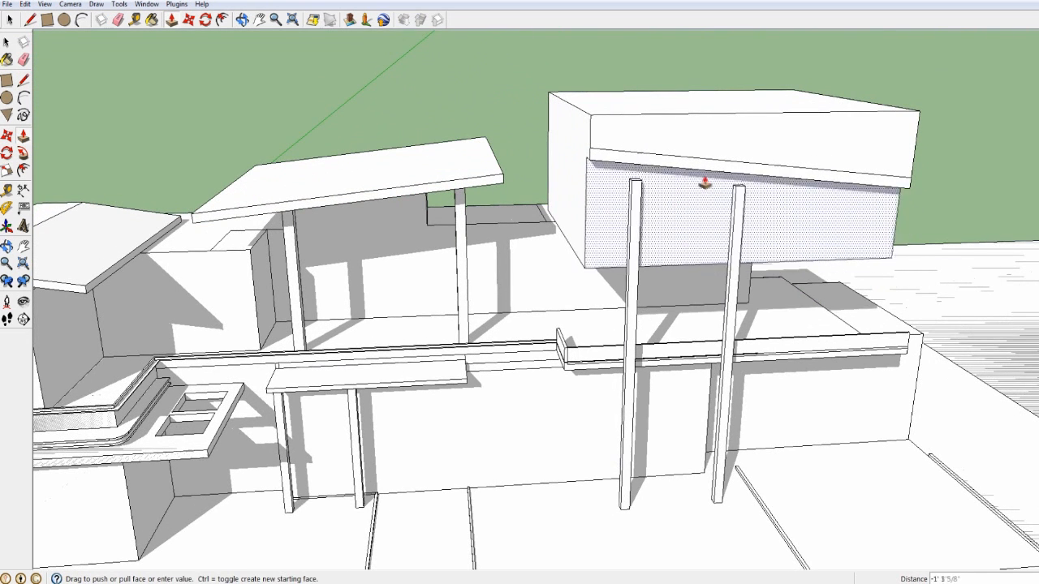
middle_click_drag(550, 96, 668, 127)
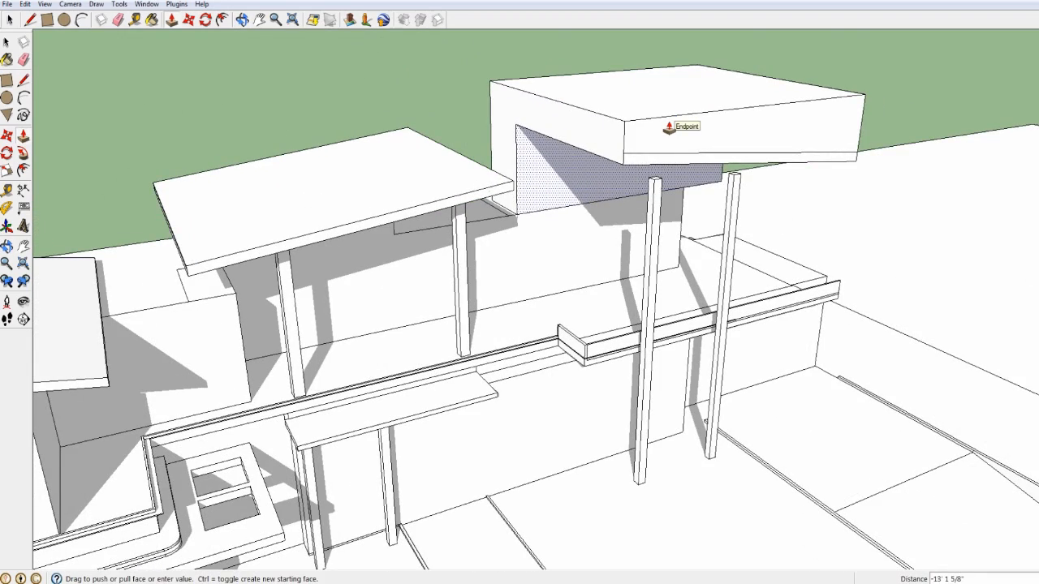
middle_click_drag(505, 98, 733, 287)
scroll(547, 297, "up", 6)
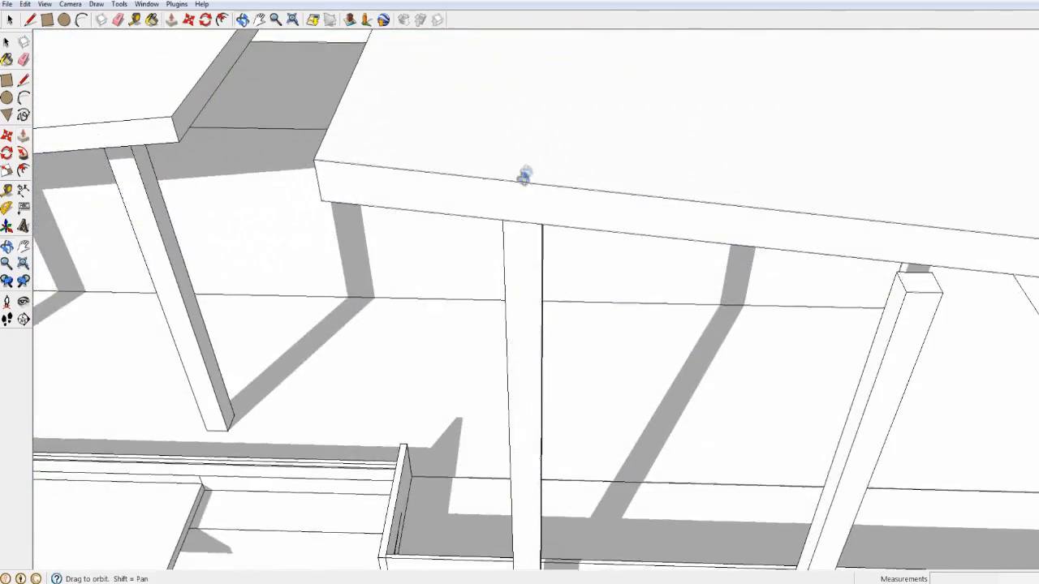
Step: Draw the missing connecting edges around the new thin sloping roof with the Line tool
scroll(520, 184, "down", 5)
middle_click_drag(918, 155, 886, 202)
scroll(860, 219, "down", 5)
middle_click_drag(820, 239, 722, 199)
scroll(881, 264, "up", 2)
middle_click_drag(884, 266, 706, 300, "shift")
scroll(706, 300, "up", 2)
left_click(31, 25)
middle_click_drag(735, 175, 831, 177)
left_click(822, 263)
left_click(884, 148)
middle_click_drag(963, 227, 532, 349)
left_click(322, 346)
Step: Erase the leftover edge beside the newly cut roof
scroll(322, 347, "down", 5)
mouse_move(322, 347)
middle_mouse_down()
mouse_move(681, 290)
mouse_move(614, 248)
mouse_move(551, 299)
mouse_move(612, 365)
middle_mouse_up()
scroll(614, 248, "up", 2)
scroll(190, 155, "up", 5)
key("e")
left_click(526, 289)
Step: Draw a strip about 14' 10 5/16" by 4 5/16" along the base of the upper block's front wall and pull it out as a ledge
scroll(520, 285, "up", 5)
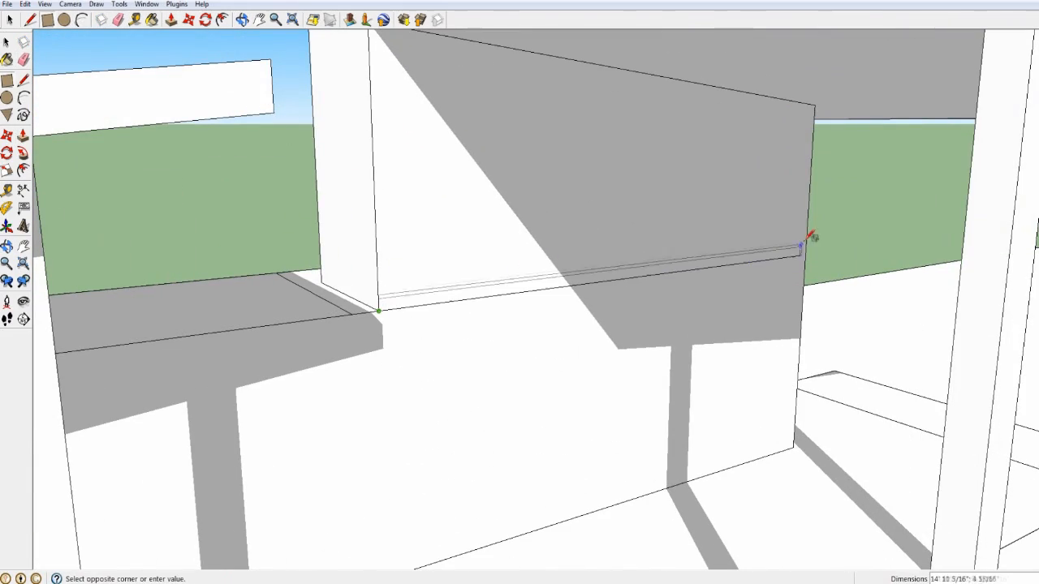
left_click_drag(423, 296, 533, 316)
scroll(557, 346, "down", 4)
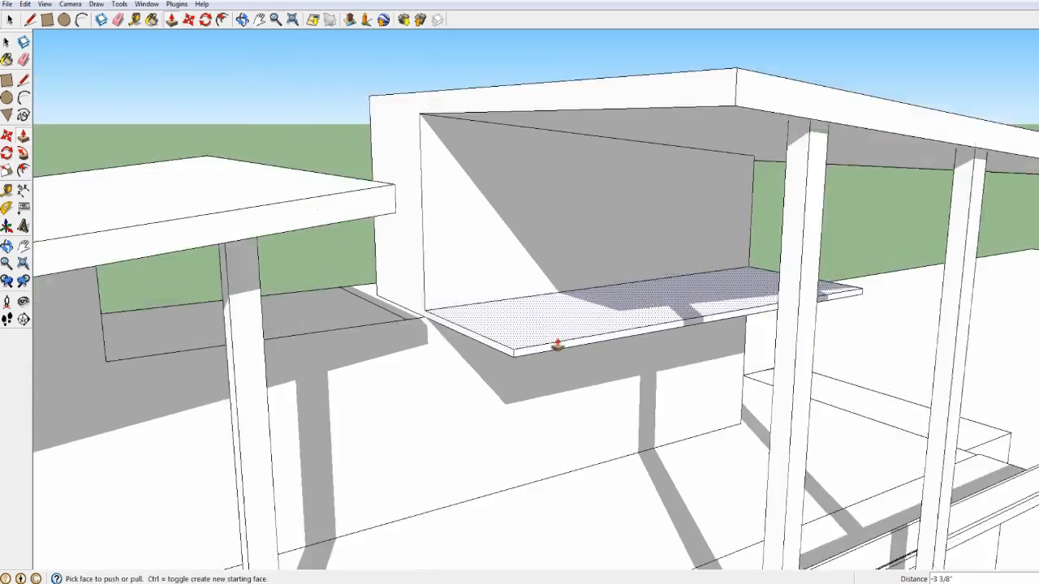
middle_click_drag(558, 346, 560, 373)
scroll(560, 373, "up", 2)
left_click_drag(572, 356, 591, 375)
Step: Draw two rectangles side by side on the thin slab's upper face, the second about 3' 1 9/16" by 1' 1 15/16"
middle_click_drag(591, 375, 596, 446)
scroll(287, 204, "up", 3)
key("r")
middle_click_drag(647, 373, 300, 470)
scroll(388, 365, "up", 4)
left_click(270, 520)
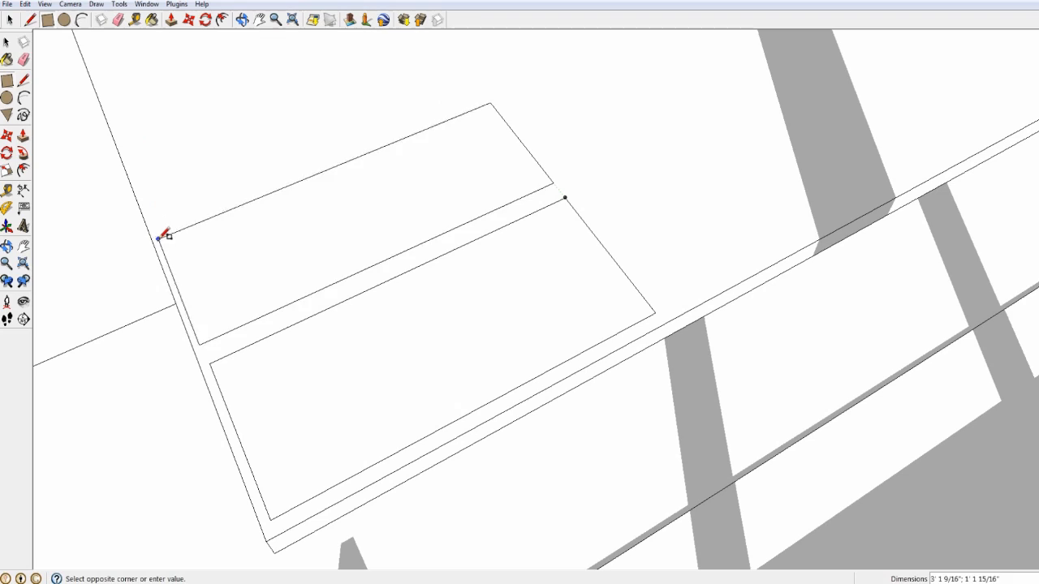
middle_click_drag(160, 236, 694, 248)
scroll(577, 419, "down", 5)
Step: Cut the rectangles through the thin slab as openings with Push/Pull, pushing 2 1/2"
left_click(171, 20)
middle_click_drag(647, 278, 476, 235)
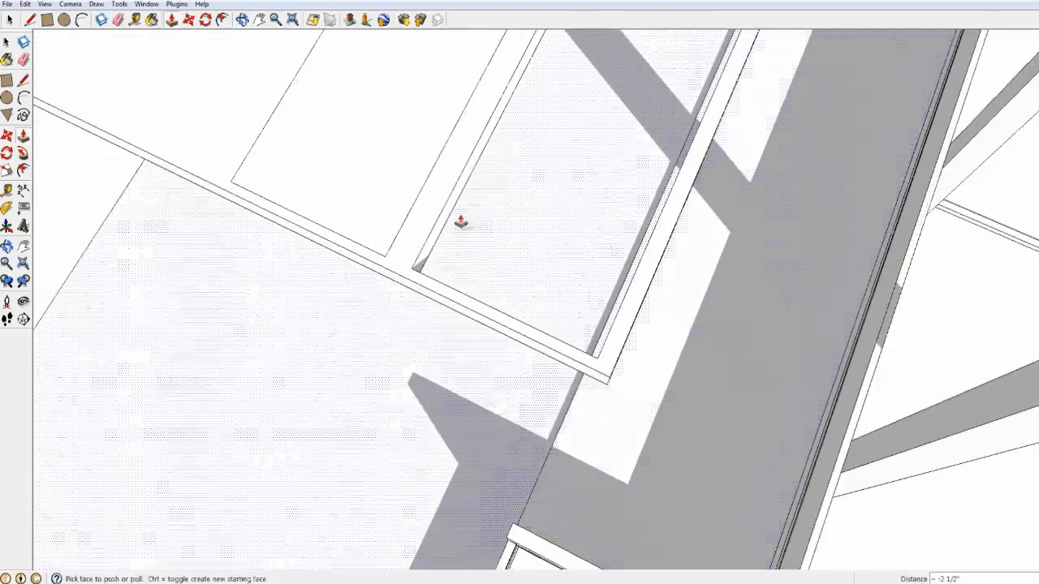
left_click(453, 217)
left_click(468, 219)
left_click(459, 208)
middle_click_drag(460, 209, 349, 264)
left_click(389, 244)
left_click(398, 248)
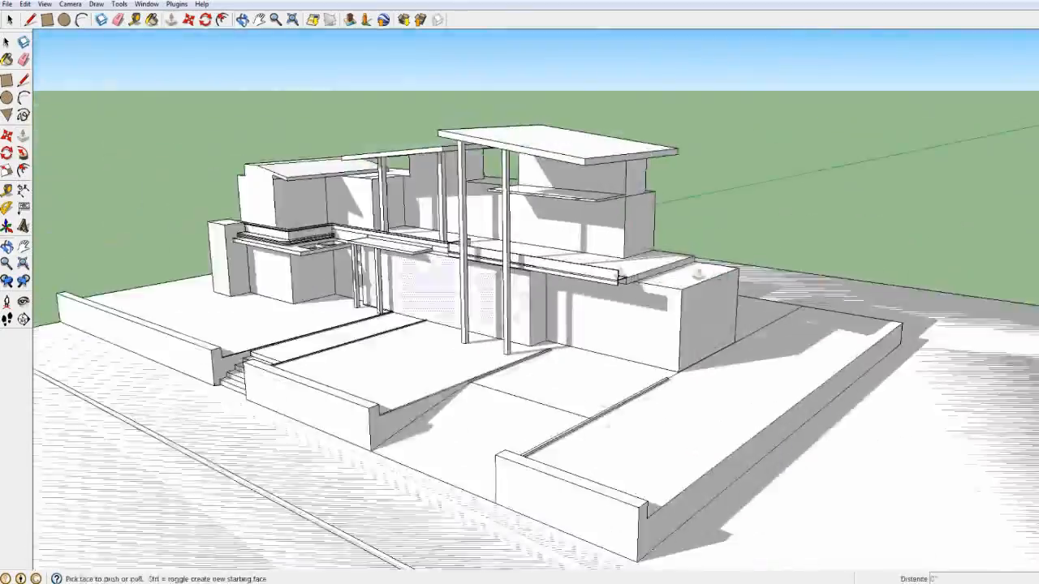
Step: Push/Pull the terrace-end block's side facing the railing by 1' 9 1/16" and adjust its front face
middle_click_drag(617, 268, 563, 239)
scroll(560, 244, "down", 5)
scroll(556, 245, "down", 2)
scroll(563, 238, "up", 6)
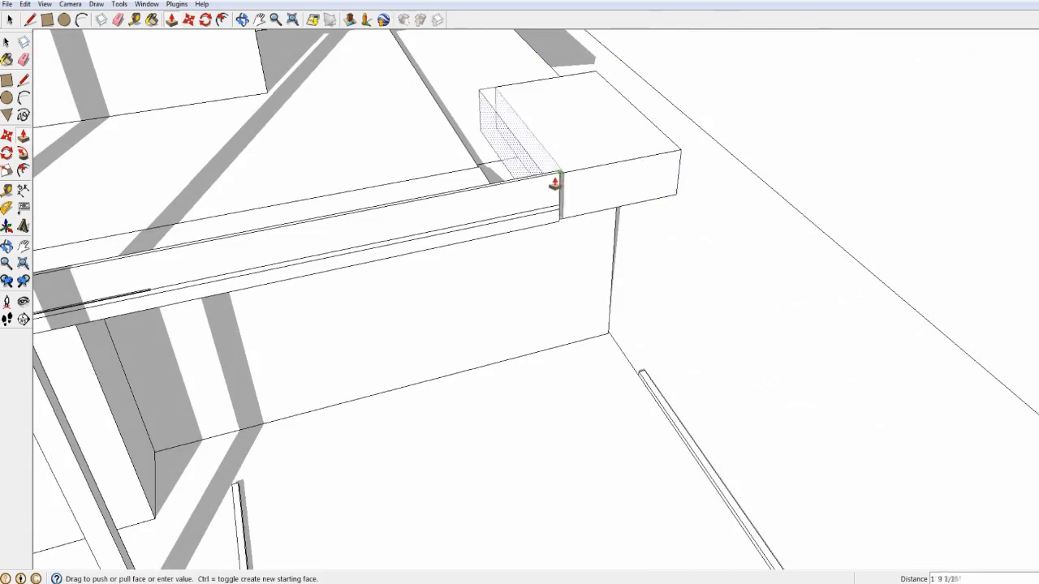
middle_click_drag(658, 203, 443, 210)
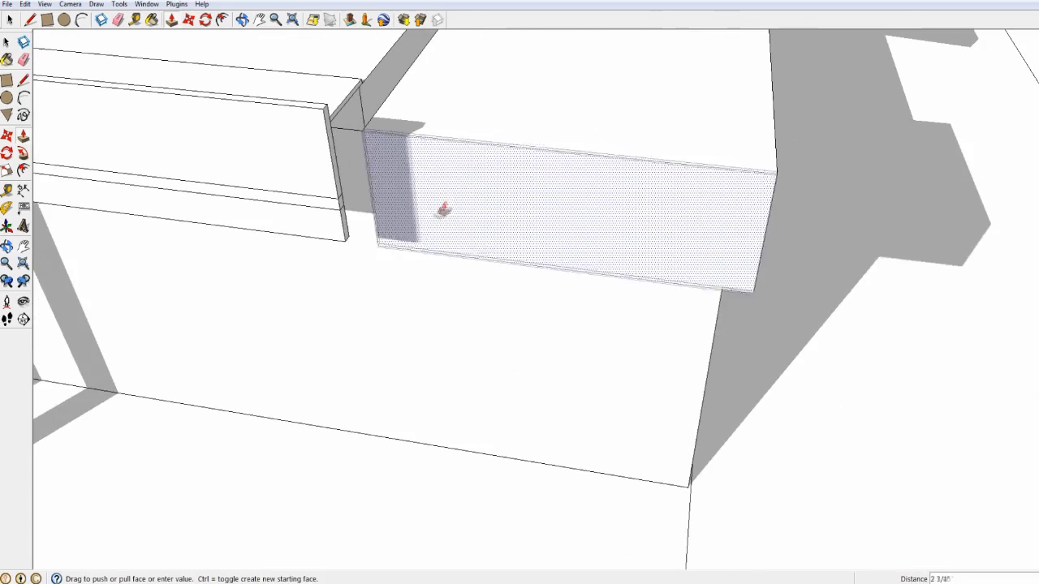
left_click(405, 238)
middle_click_drag(405, 238, 932, 165)
scroll(933, 165, "up", 3)
scroll(599, 227, "down", 5)
middle_click_drag(599, 227, 360, 209)
scroll(580, 283, "up", 3)
middle_click_drag(771, 430, 437, 332)
scroll(776, 376, "up", 3)
scroll(436, 332, "up", 3)
left_click(197, 331)
key("ctrl+z")
Step: Align the terrace-end block's front face with the adjoining railing using small Push/Pull offsets
scroll(222, 139, "up", 3)
key("p")
middle_click_drag(400, 197, 404, 172)
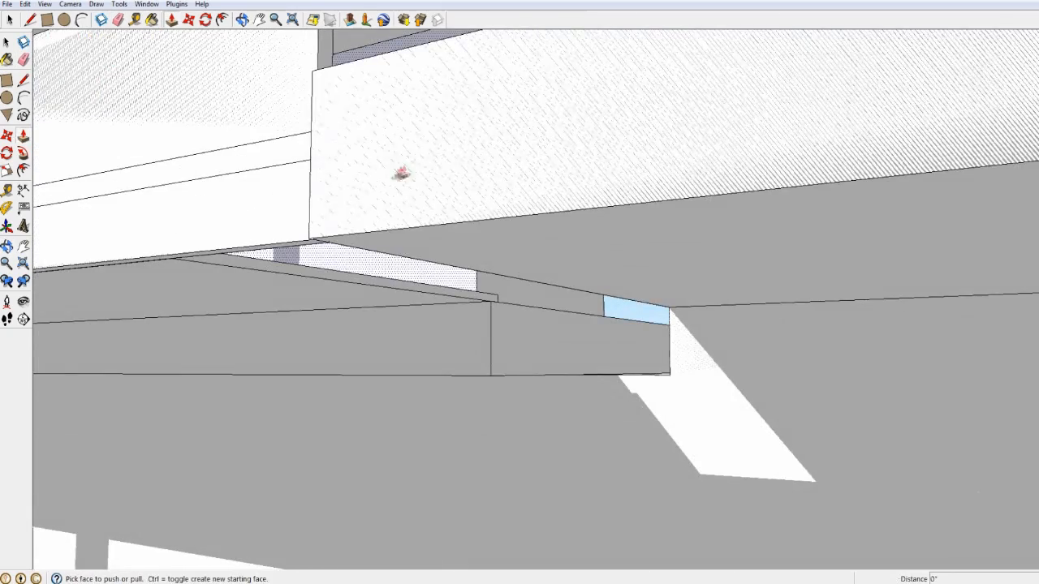
middle_click_drag(425, 272, 686, 255)
left_click(682, 259)
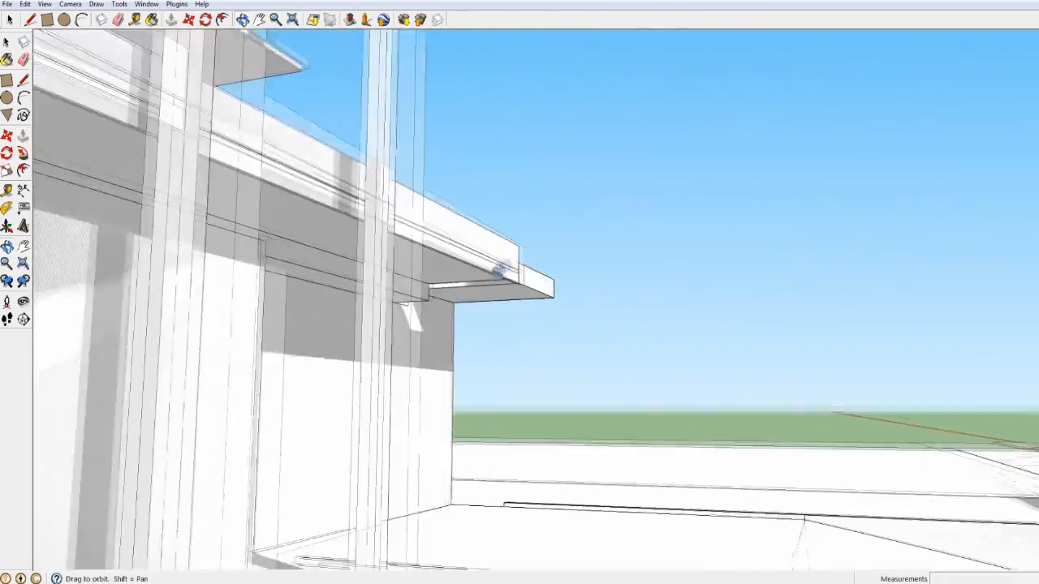
middle_click_drag(499, 270, 811, 146)
left_click(812, 146)
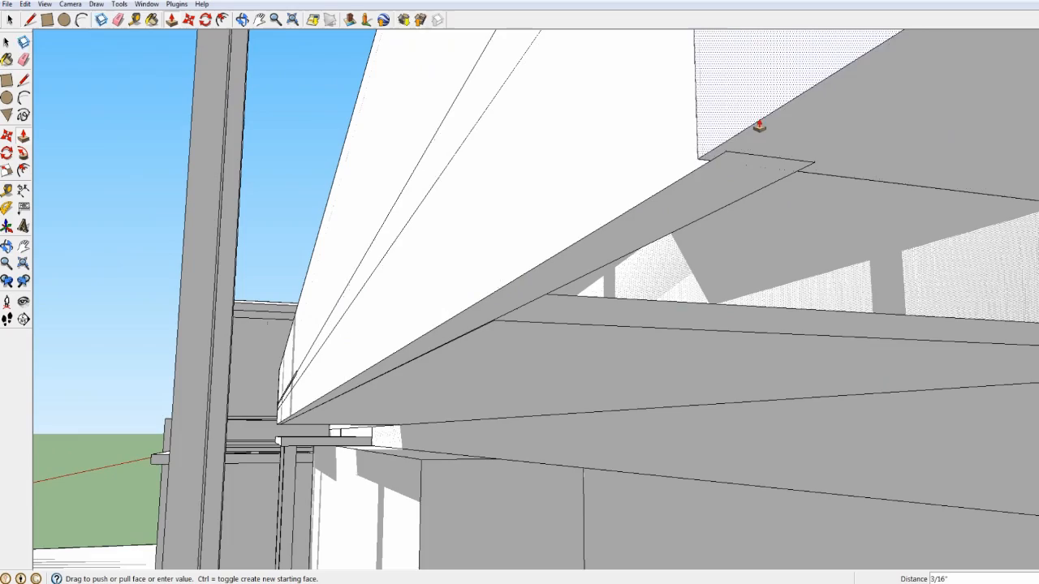
middle_click_drag(759, 174, 754, 325)
left_click(705, 341)
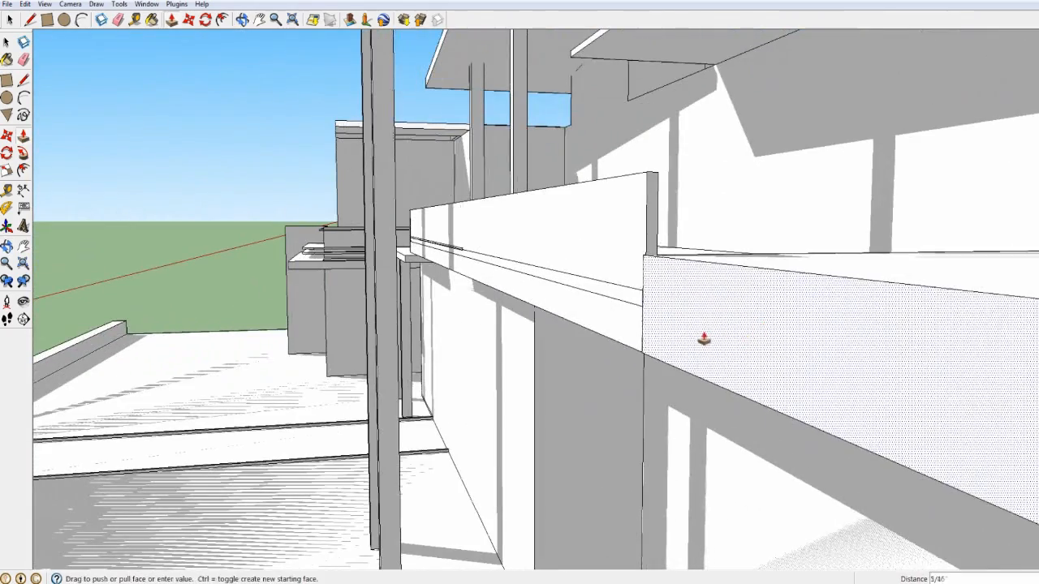
Step: Extend the end of the beam beneath the terrace-end block 4' 3 1/16" to the garage's outer side
middle_click_drag(645, 360, 814, 332)
middle_click_drag(793, 225, 570, 560)
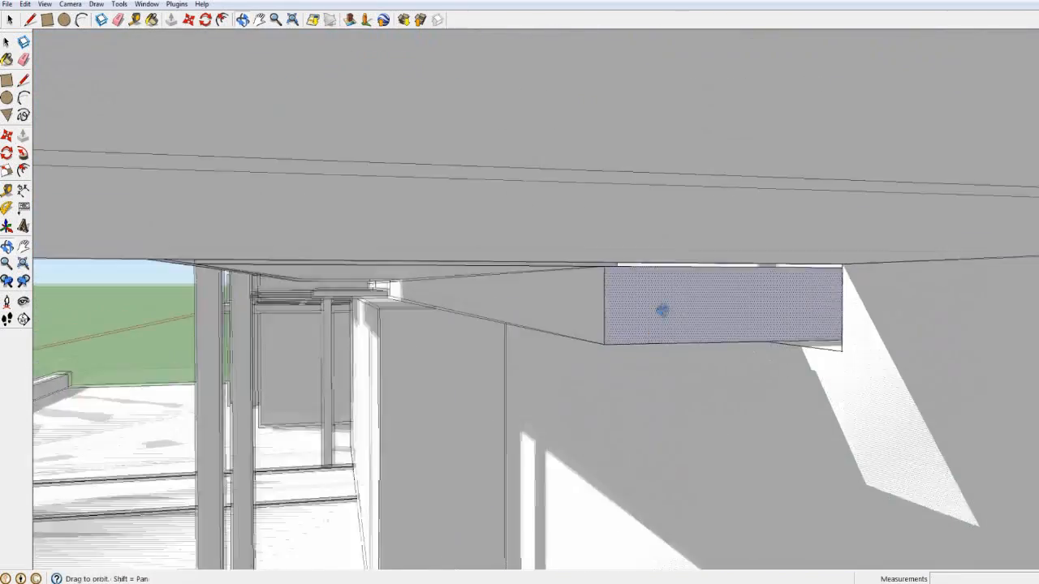
middle_click_drag(638, 266, 685, 347)
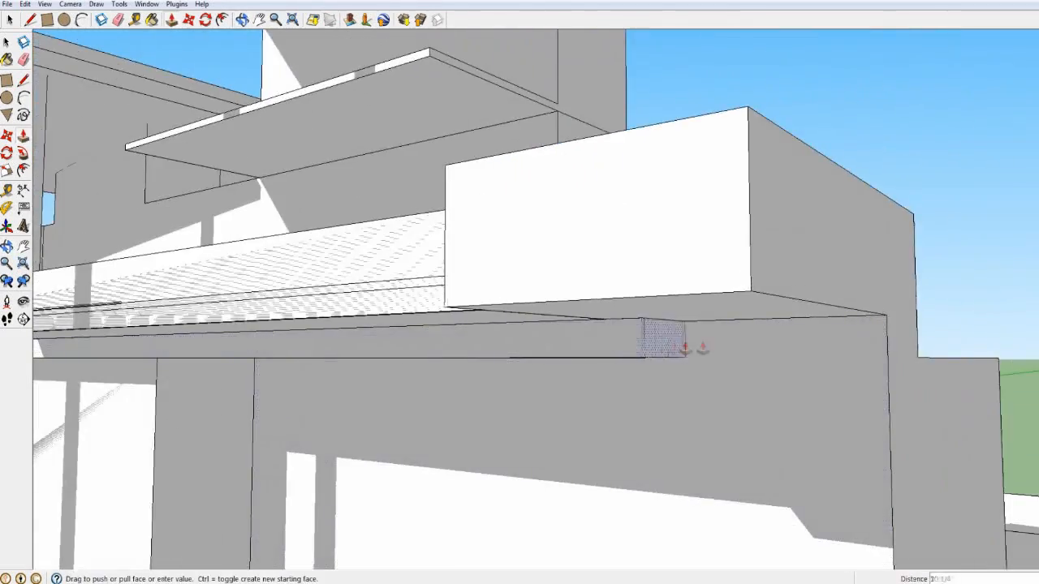
left_click(875, 340)
middle_click_drag(873, 336, 901, 235)
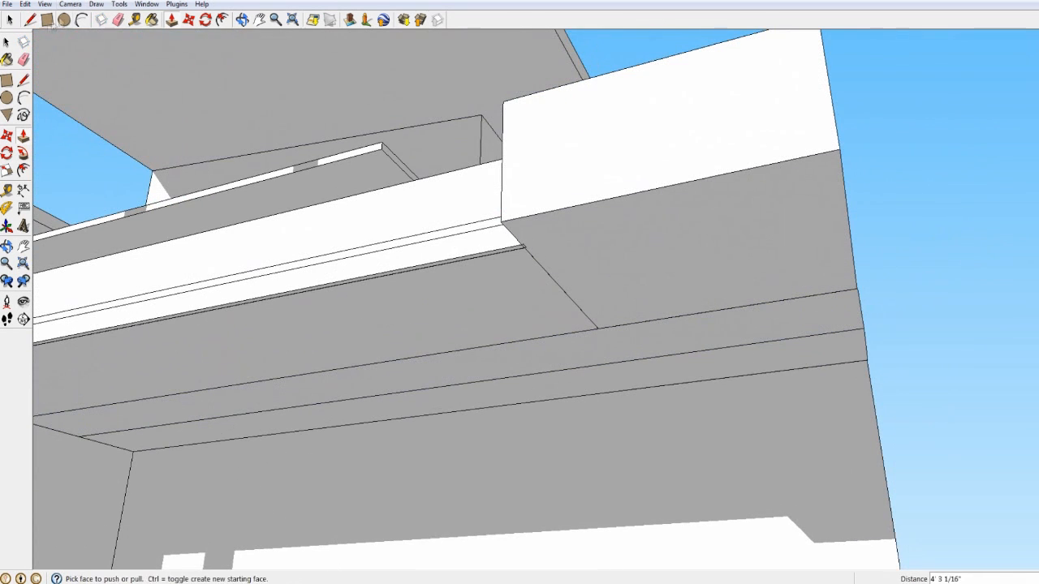
Step: Bring the faces at the garage's outer end flush with the block above using Push/Pull, including a 1/8" offset
left_click(780, 371)
middle_click_drag(781, 371, 881, 345)
left_click(805, 380)
middle_click_drag(805, 380, 564, 456)
left_click(493, 455)
middle_click_drag(497, 453, 596, 372)
left_click(598, 371)
left_click(555, 395)
Step: Erase the leftover edge on the garage's outer side and try to offset that side face with Push/Pull
scroll(280, 227, "up", 4)
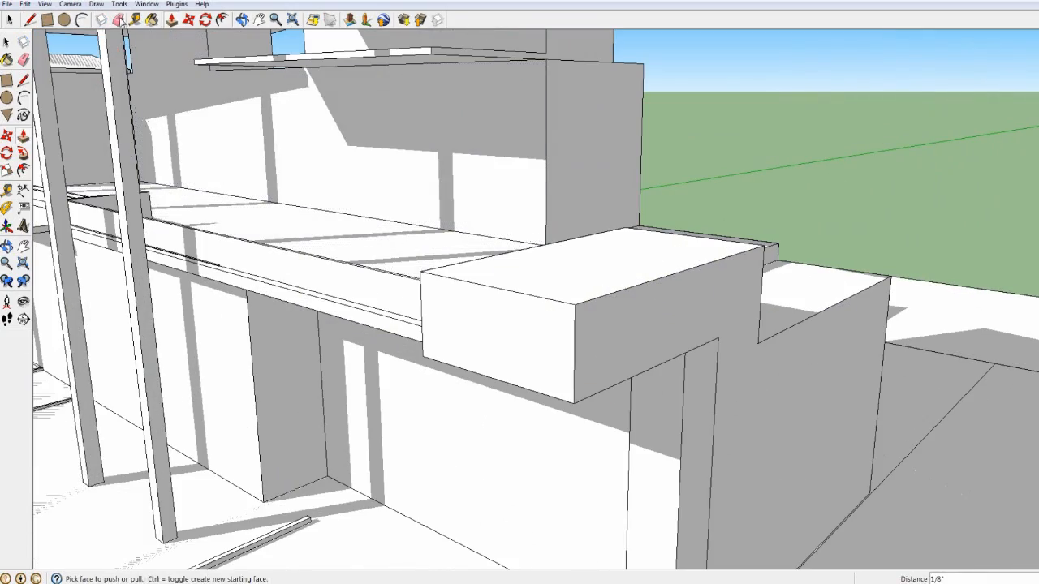
left_click(714, 306)
scroll(775, 379, "down", 1)
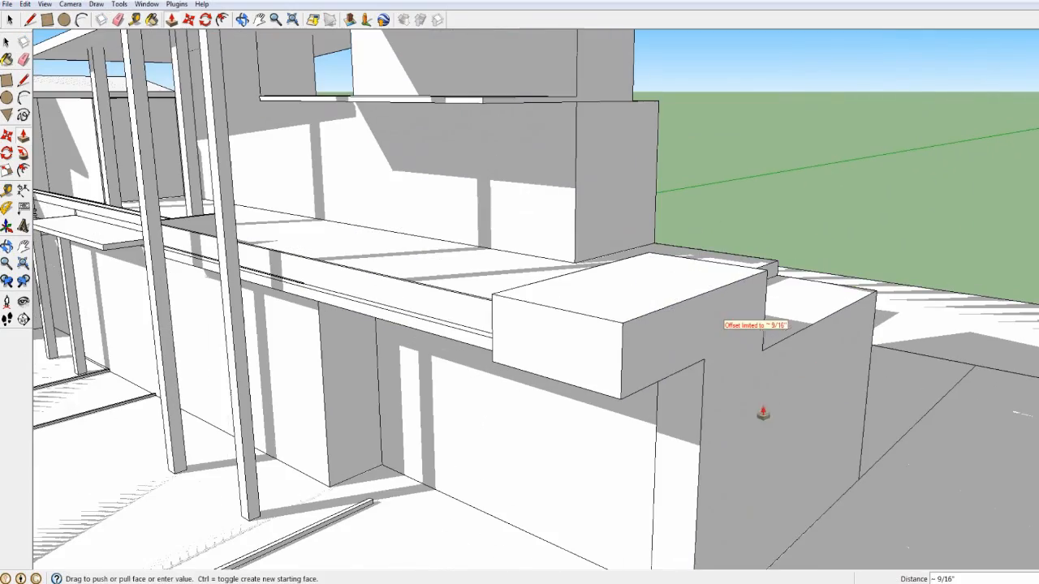
scroll(807, 447, "down", 1)
middle_click_drag(806, 447, 433, 274)
left_click(940, 425)
Step: Draw a slanted line across the terrace-end block's front face, descending toward its outer corner
scroll(433, 274, "up", 5)
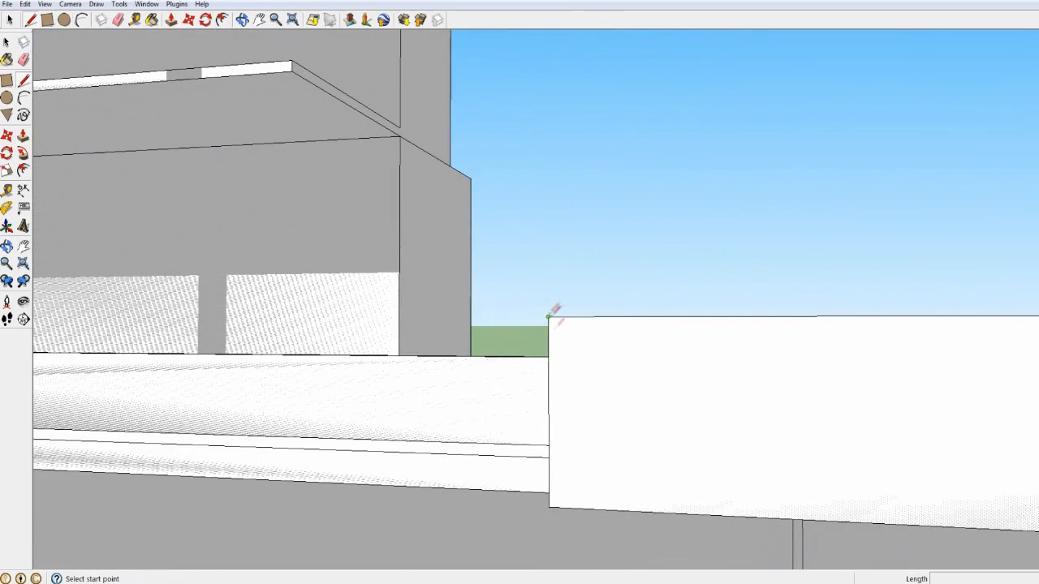
left_click(549, 385)
scroll(701, 456, "down", 2)
middle_click_drag(953, 477, 831, 383)
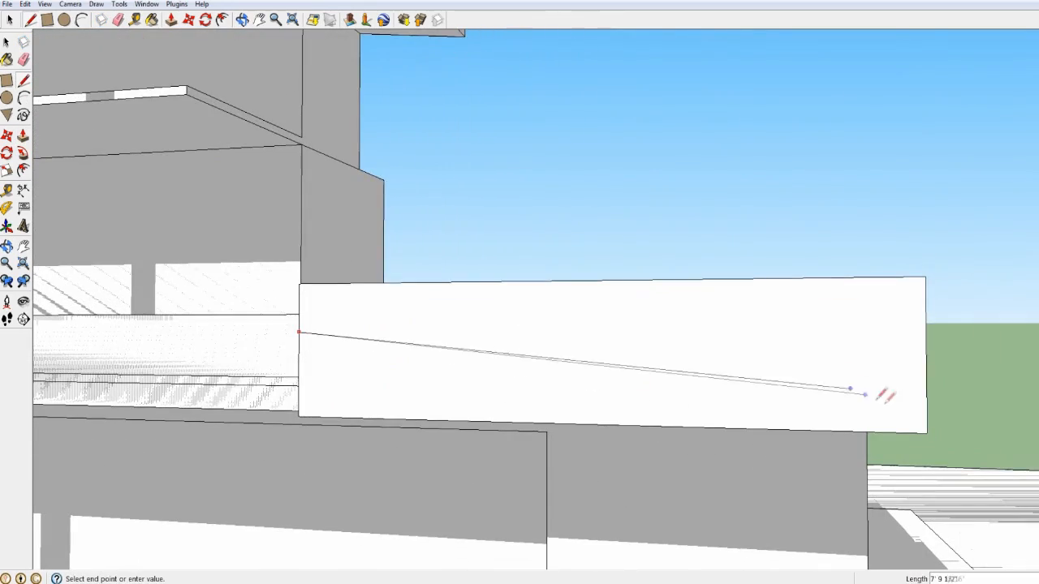
middle_click_drag(926, 385, 371, 187)
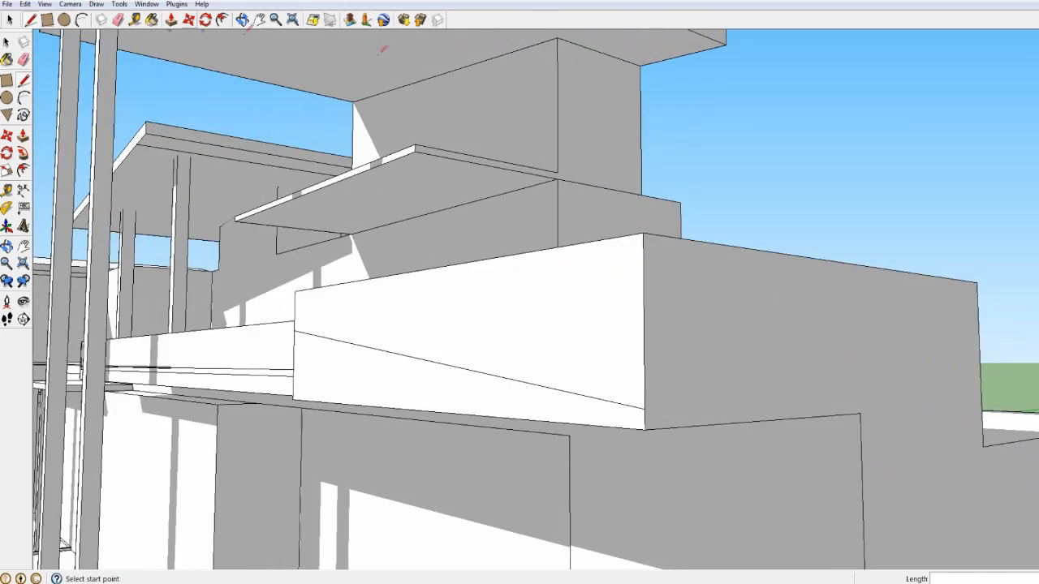
Step: Push the outer side face of the garage and its top block inward about 2' 1"
left_click(774, 298)
left_click(1024, 406)
middle_click_drag(1024, 406, 1007, 381)
scroll(573, 329, "down", 4)
middle_click_drag(601, 349, 526, 376)
scroll(717, 408, "down", 3)
scroll(716, 408, "up", 3)
left_click(841, 442)
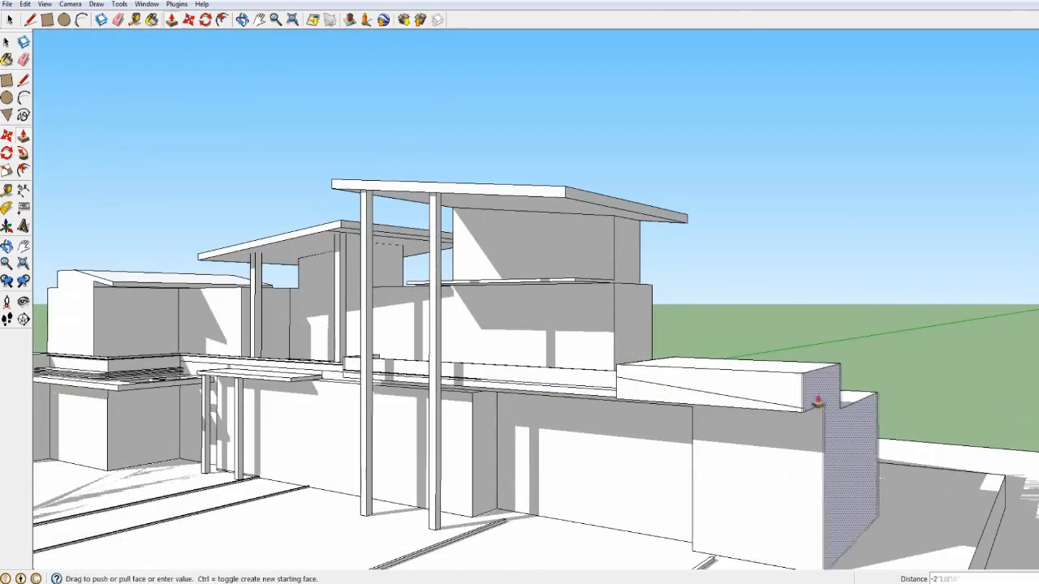
left_click(819, 401)
Step: Draw two parallel lines on the terrace-end block's front, level first and then sloping down about 5' 9/16", to outline a thin bent roof
scroll(702, 375, "up", 2)
scroll(552, 297, "down", 3)
middle_click_drag(552, 297, 747, 322)
scroll(678, 309, "up", 1)
left_click(30, 21)
scroll(822, 350, "up", 2)
scroll(815, 354, "down", 1)
left_click(755, 347)
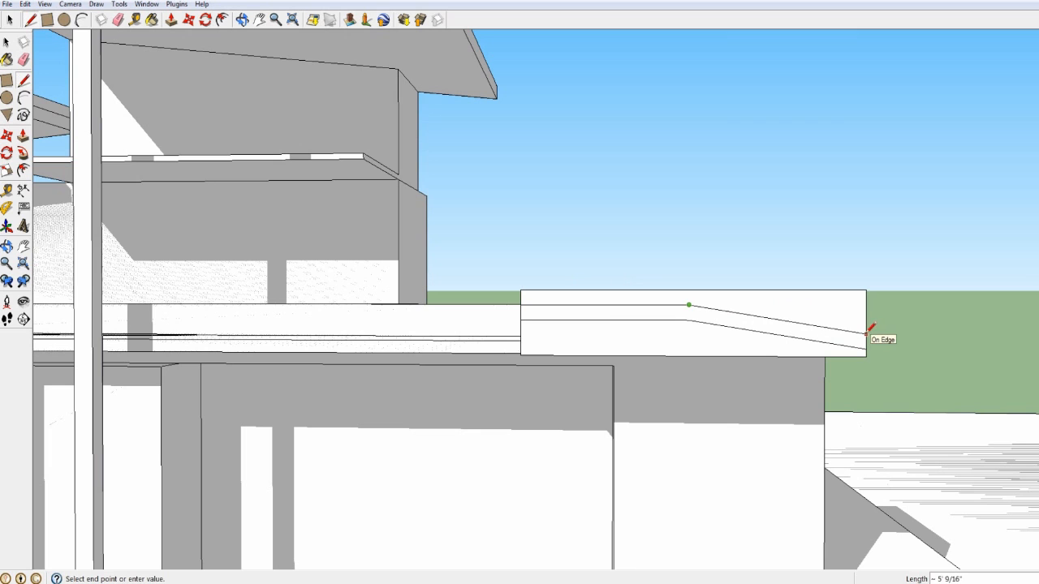
Step: Cut away the block above and below the bent strip with Push/Pull, setting the lower part back 1' 7 3/8"
left_click(171, 21)
left_click(666, 351)
middle_click_drag(666, 351, 560, 374)
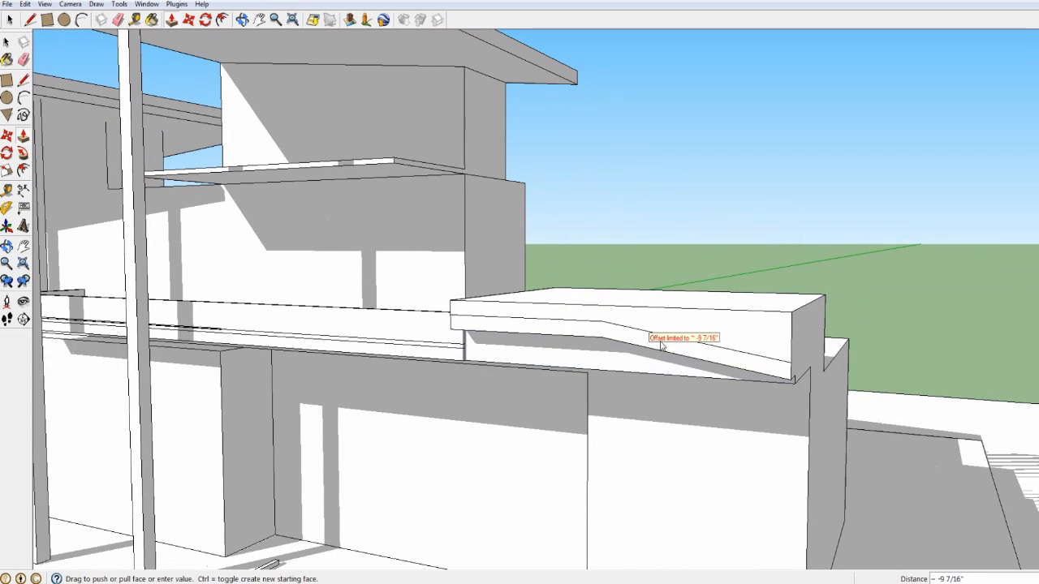
middle_click_drag(642, 352, 715, 401)
middle_click_drag(804, 360, 626, 295)
scroll(653, 308, "up", 5)
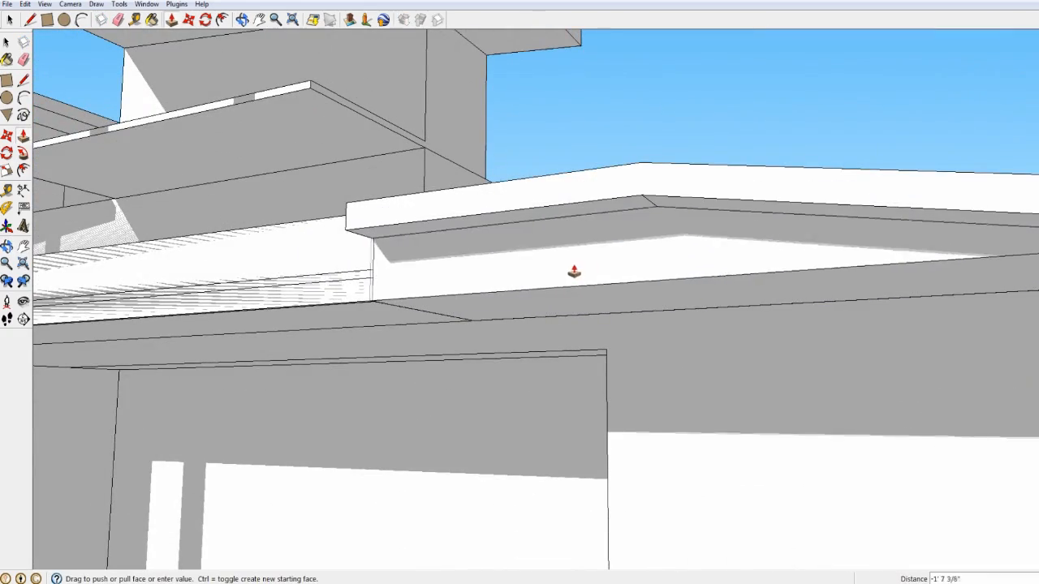
left_click_drag(570, 197, 542, 163)
middle_click_drag(532, 235, 592, 301)
Step: Draw a line along the roof's underside across the garage's outer side face to separate the roof from the wall
scroll(633, 304, "down", 4)
middle_click_drag(650, 305, 466, 272)
scroll(663, 313, "down", 3)
scroll(462, 302, "down", 2)
middle_click_drag(698, 349, 584, 357)
scroll(656, 365, "up", 3)
scroll(656, 365, "up", 3)
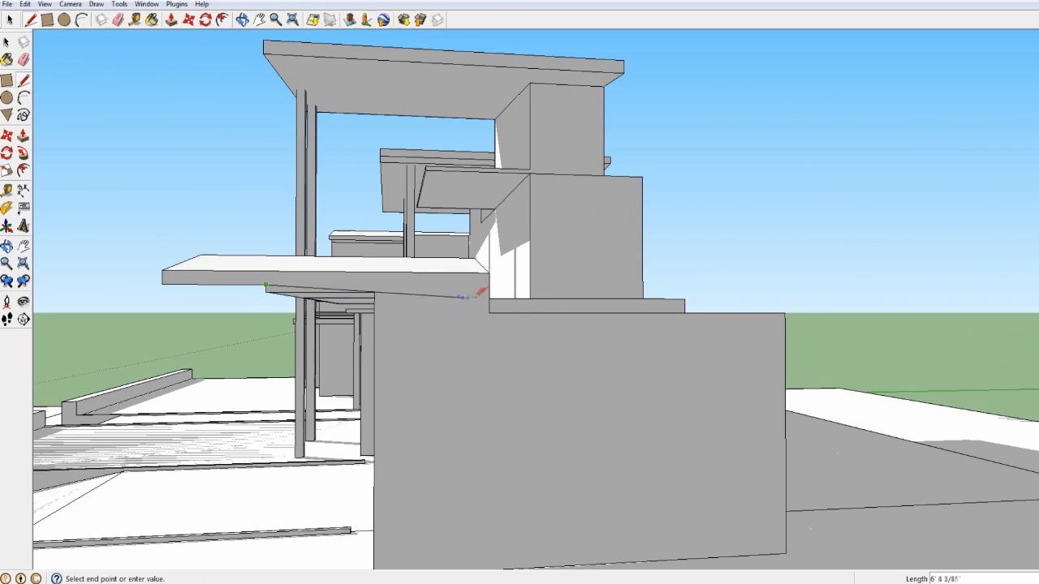
left_click(428, 318)
Step: Push the garage's outer side wall back 2' 3/16" beneath the bent roof
middle_click_drag(457, 295, 688, 265)
left_click(656, 244)
scroll(655, 244, "up", 3)
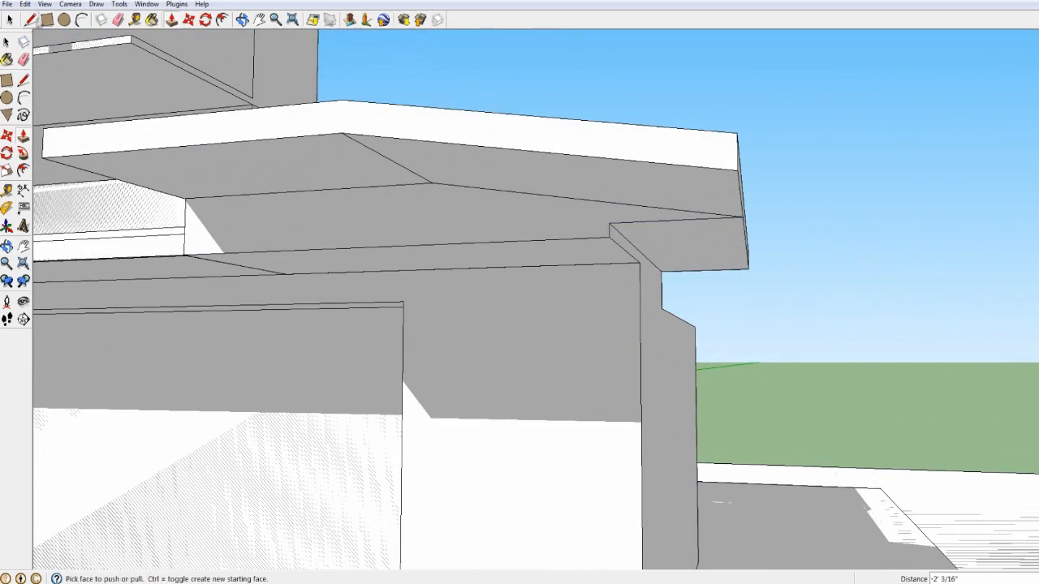
Step: Draw a short vertical edge from the wall's upper corner to the roof's underside and select the Eraser for cleanup
scroll(558, 190, "up", 2)
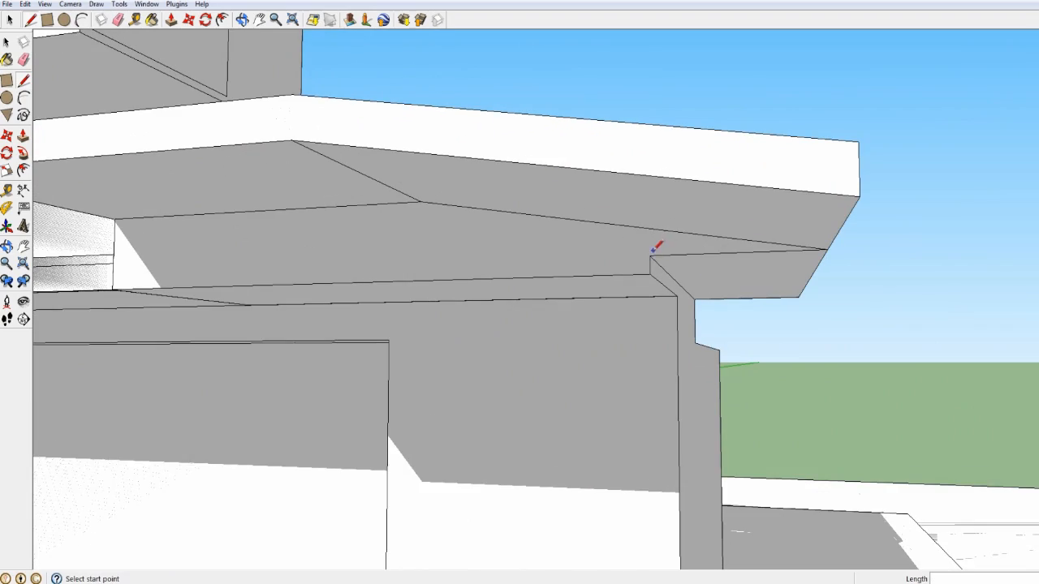
mouse_move(717, 245)
middle_mouse_down()
mouse_move(568, 241)
mouse_move(667, 235)
mouse_move(173, 39)
middle_mouse_up()
key("e")
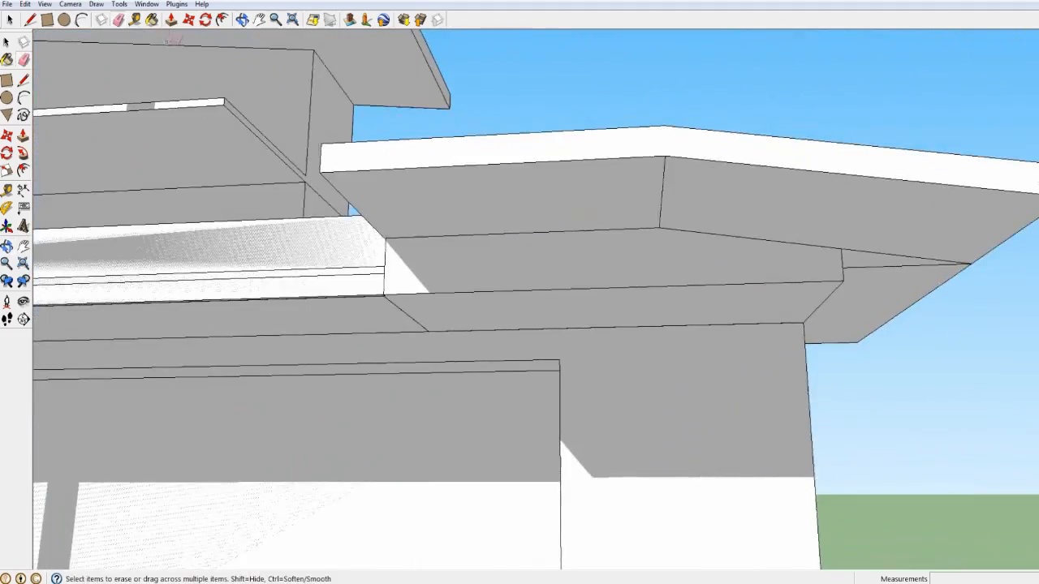
middle_click_drag(833, 408, 807, 476)
Step: Push the leftover piece beneath the sloping roof's outer end back about 7' 1/8"
left_click(843, 355)
scroll(844, 352, "down", 2)
mouse_move(844, 352)
middle_mouse_down()
mouse_move(884, 357)
mouse_move(828, 327)
mouse_move(858, 349)
middle_mouse_up()
scroll(884, 357, "down", 4)
scroll(690, 295, "up", 6)
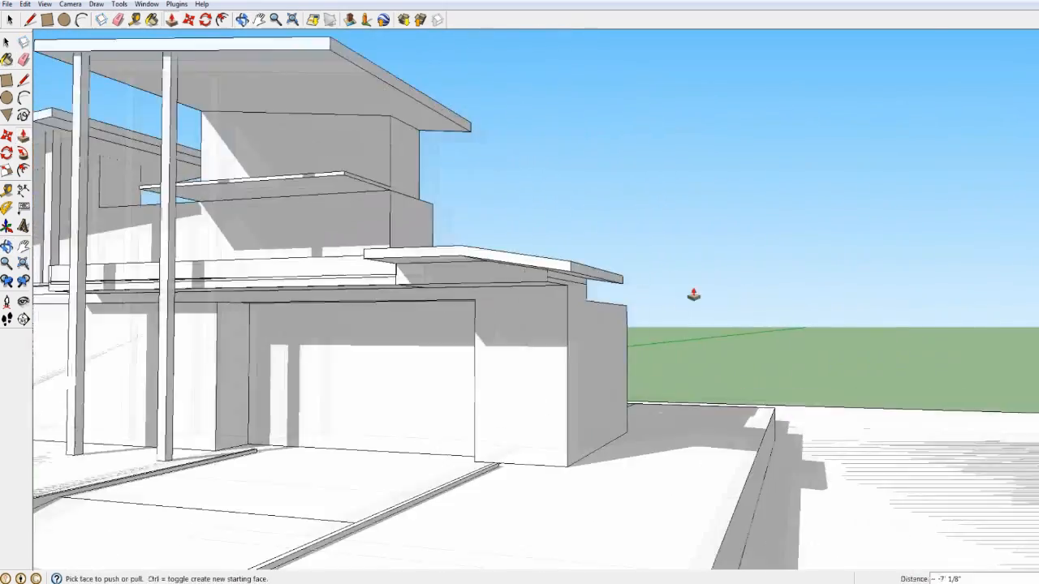
left_click(621, 338)
Step: Mark off a small face at the end of the beam's underside and pull it down 8' 6 1/8" to the ground
middle_click_drag(621, 338, 659, 239)
key("l")
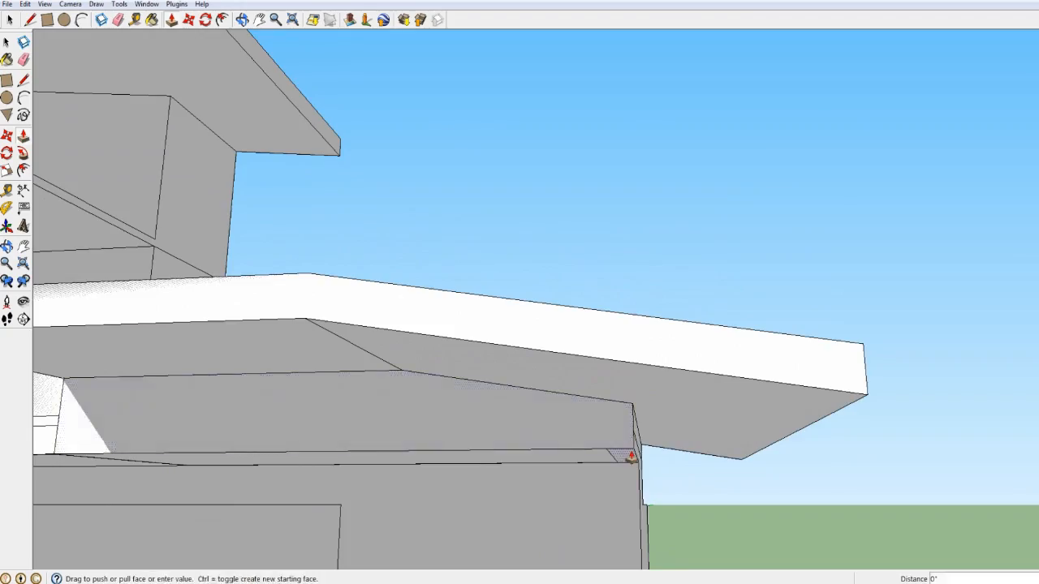
middle_click_drag(630, 457, 579, 209)
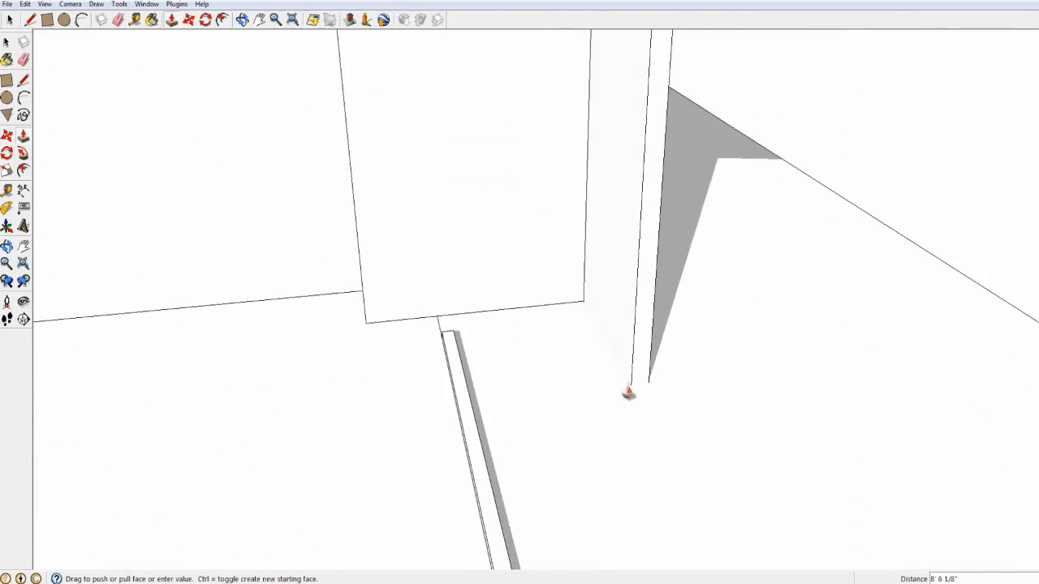
left_click(627, 386)
Step: Push/Pull the upper block's outer side face beneath the large roof by about 2' 2 5/16"
scroll(611, 402, "down", 4)
middle_click_drag(611, 403, 362, 241)
scroll(388, 269, "down", 2)
middle_click_drag(698, 292, 499, 395)
left_click(615, 71)
middle_click_drag(424, 430, 731, 195)
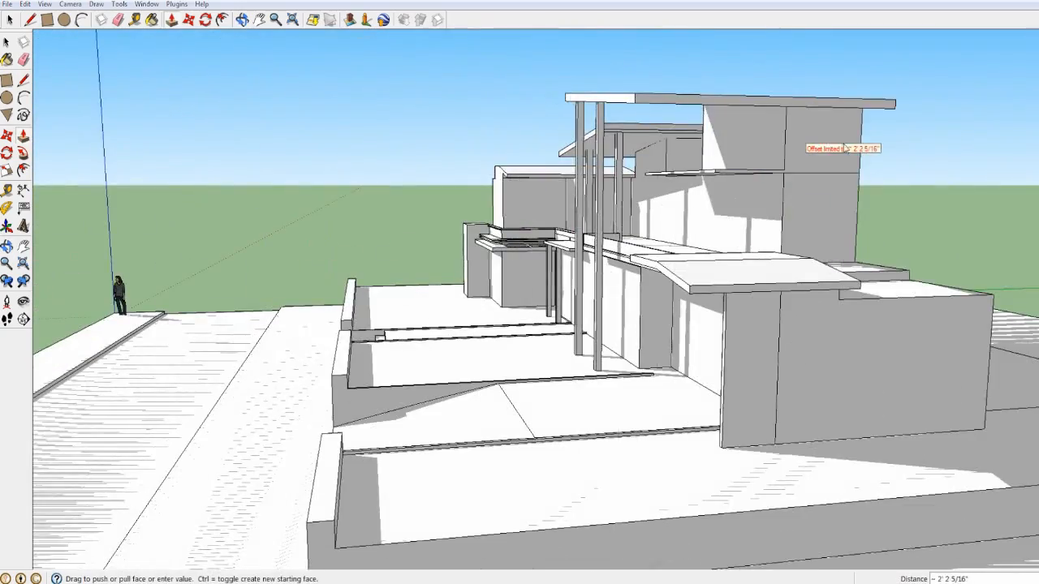
middle_click_drag(787, 130, 883, 156)
Step: Draw a thin rectangle about 12' 1 5/8" by 2 15/16" near the top of the garage recess's back wall
middle_click_drag(581, 166, 475, 146)
scroll(640, 202, "up", 3)
left_click(49, 21)
middle_click_drag(542, 272, 559, 335)
scroll(559, 335, "up", 3)
middle_click_drag(495, 280, 581, 215)
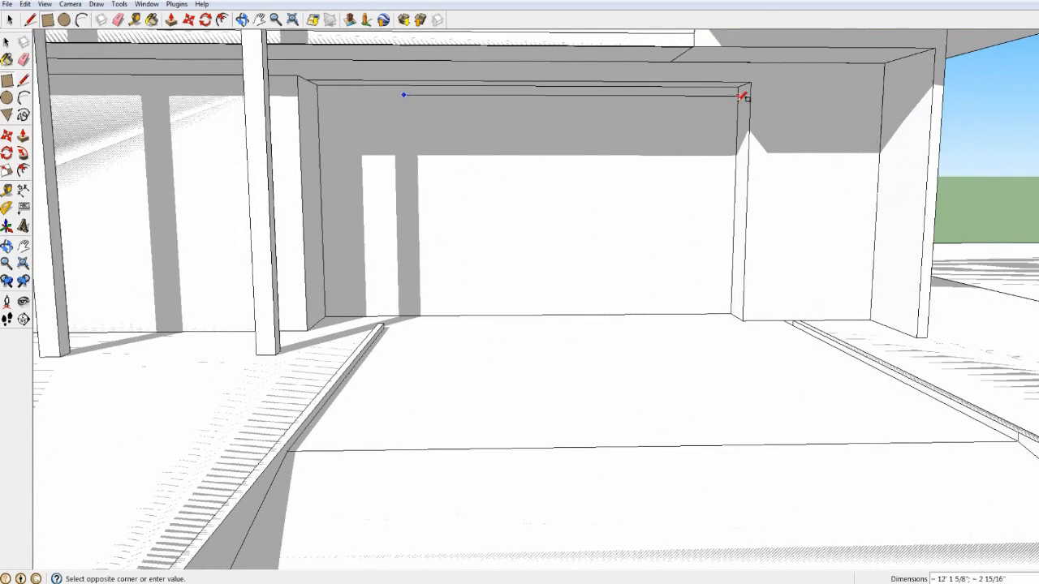
Step: Pull the thin rectangle on the garage wall out 3 7/16" to form a horizontal bar
key("p")
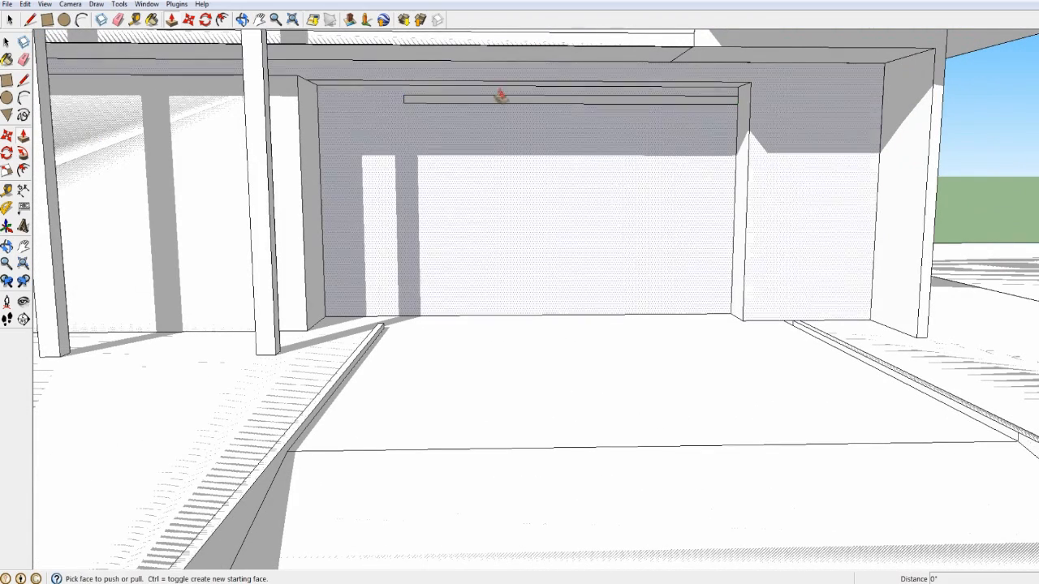
middle_click_drag(491, 99, 661, 130)
scroll(661, 130, "up", 3)
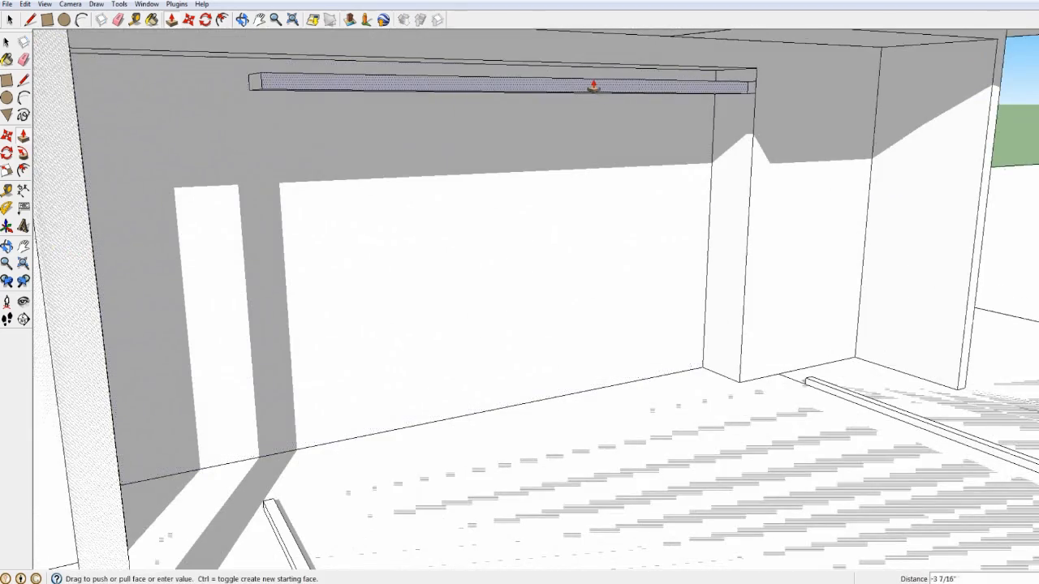
left_click(593, 86)
Step: Draw a second thin rectangle about 12' 1 5/8" by 2 3/4" below the first garage bar and pull it out into a bar
middle_click_drag(535, 99, 499, 74)
left_click(494, 80)
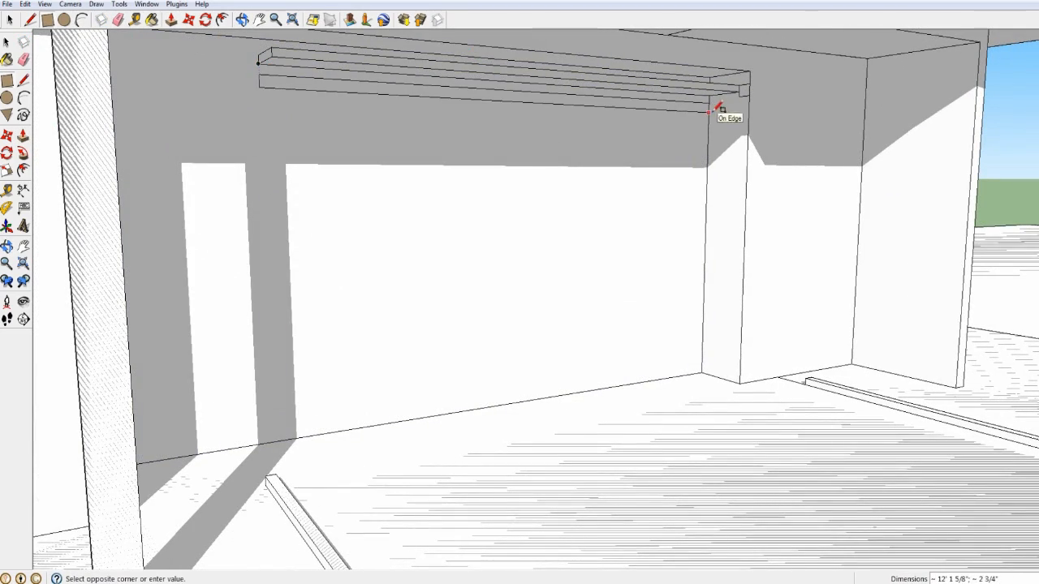
middle_click_drag(287, 78, 385, 114)
left_click(398, 95)
middle_click_drag(390, 563, 296, 554)
middle_click_drag(182, 125, 167, 122)
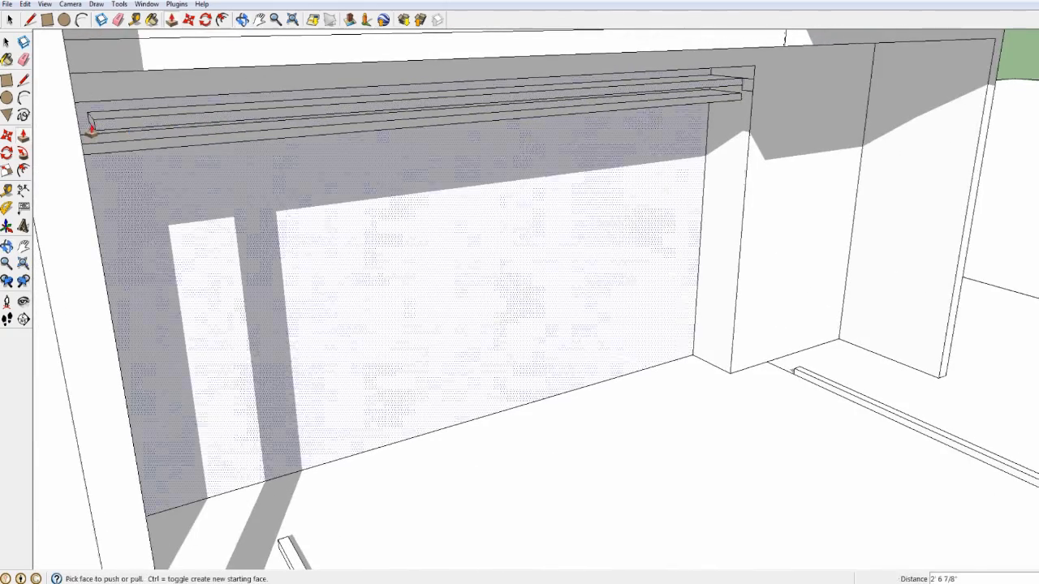
Step: Push/Pull the end faces of the two long garage bars until they meet the side wall of the recess
left_click(90, 130)
middle_click_drag(79, 126, 116, 133)
left_click(118, 136)
middle_click_drag(221, 168, 490, 165)
left_click(146, 63)
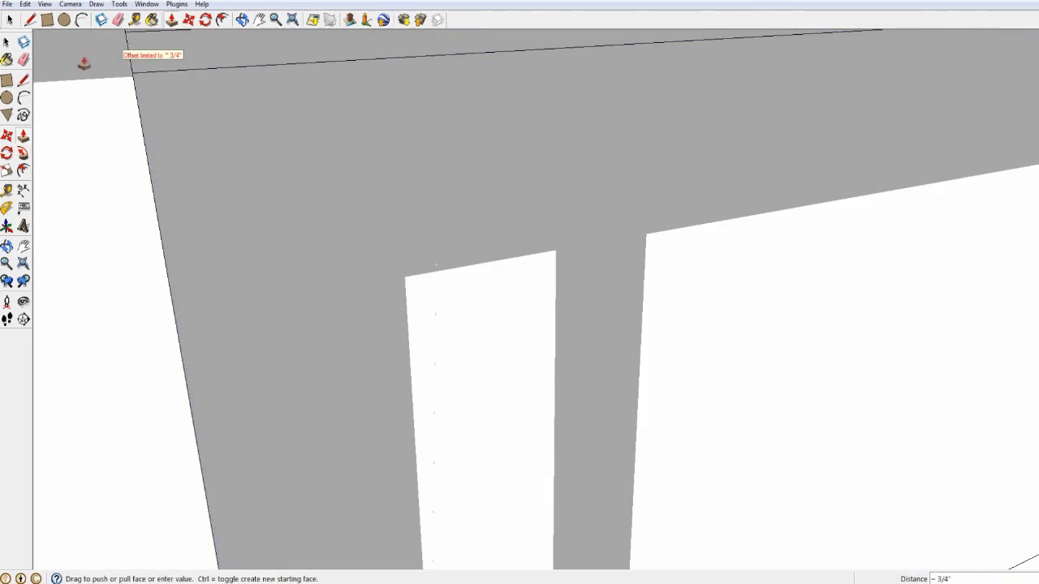
left_click(86, 64)
middle_click_drag(190, 95, 267, 121)
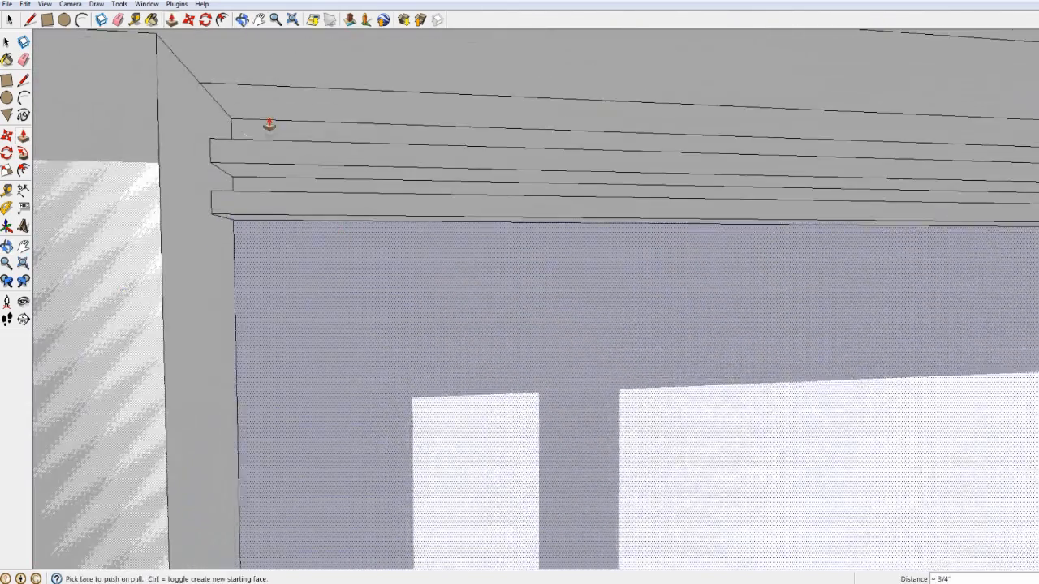
Step: Draw a short thin rectangle beneath the two long bars at the corner of the recess and pull it out into a third bar
left_click(47, 19)
middle_click_drag(503, 294, 544, 313)
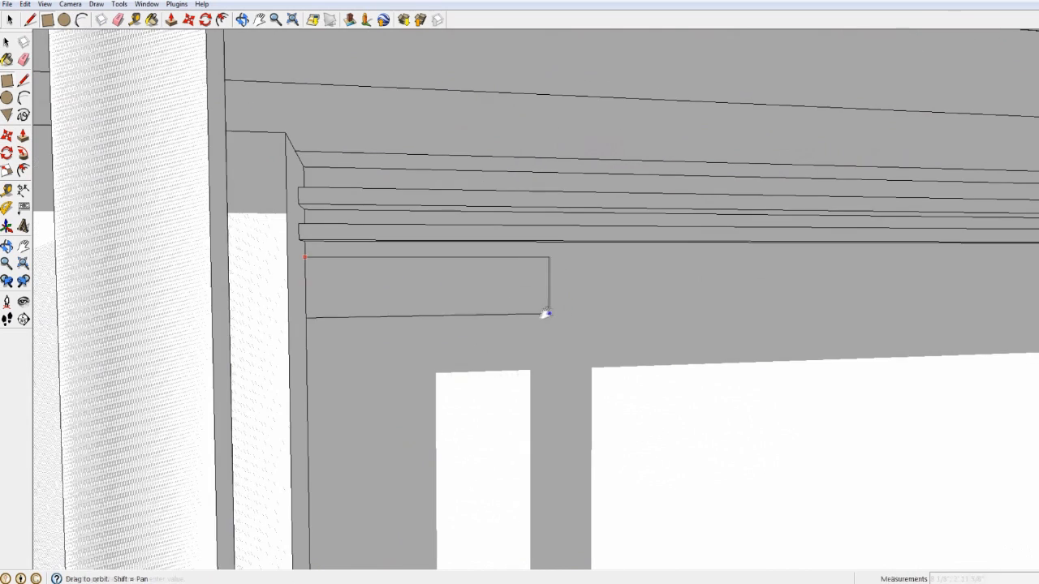
scroll(359, 273, "down", 6)
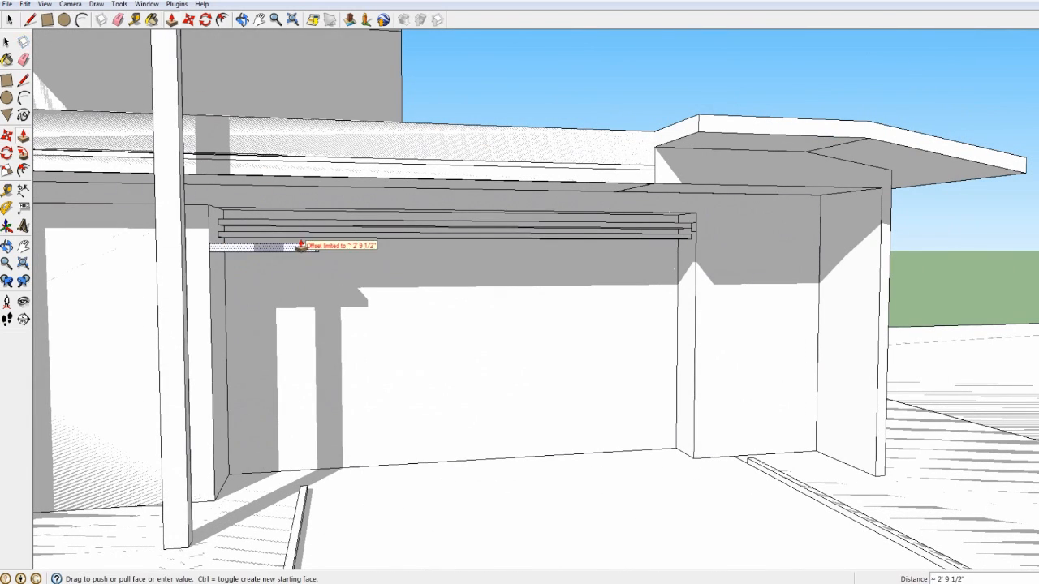
scroll(301, 246, "up", 3)
left_click(304, 227)
middle_click_drag(303, 228, 585, 240)
Step: Draw a 2" by 2' 9 13/16" rectangle under the short bar and pull it out into a second short bar
left_click(471, 237)
left_click(491, 245)
left_click(499, 239)
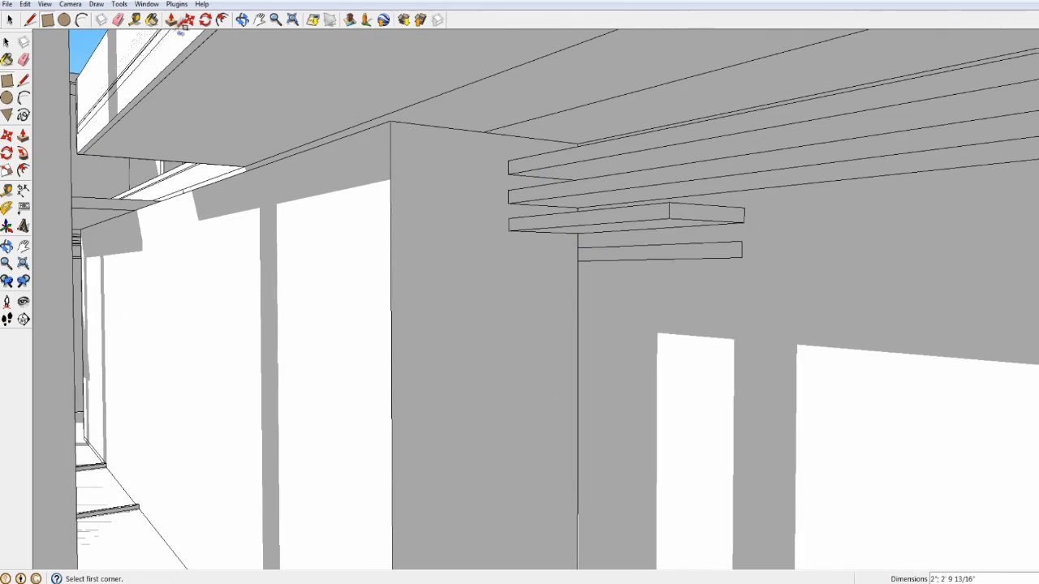
left_click(724, 255)
middle_click_drag(652, 251, 925, 294)
Step: Draw a 1 7/16" by 2' 9 13/16" rectangle under the short bars, pull it out to match, and adjust its underside by 3/16"
key("r")
middle_click_drag(590, 241, 548, 221)
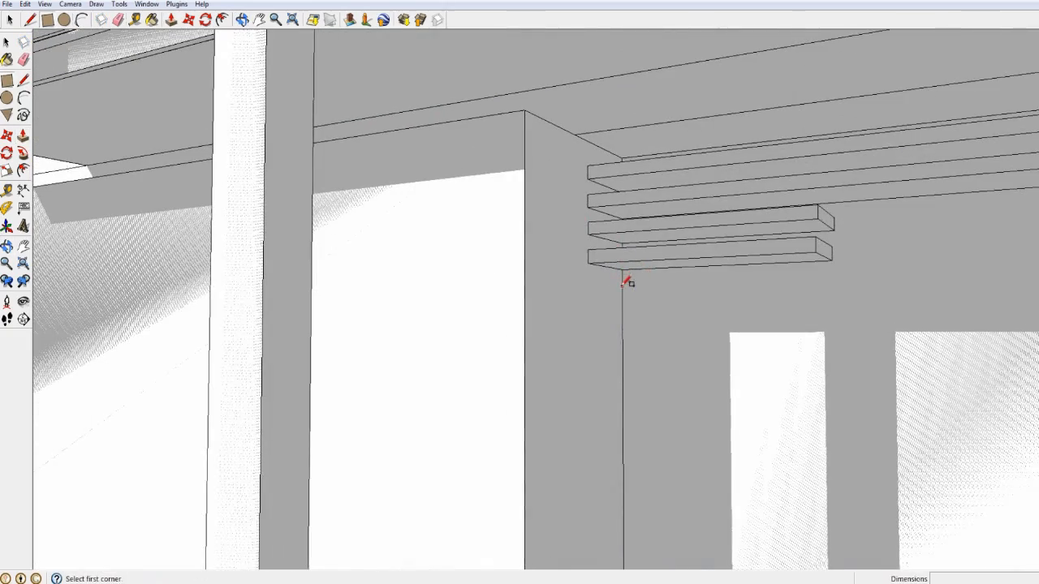
left_click(831, 283)
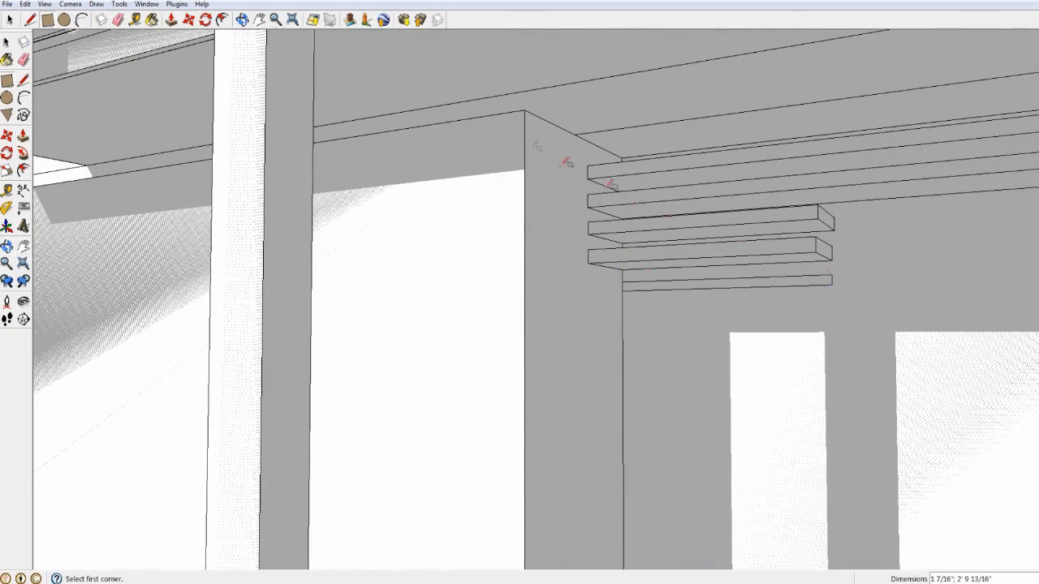
left_click(172, 23)
middle_click_drag(646, 269, 677, 281)
key("Escape")
double_click(633, 293)
middle_click_drag(628, 294, 639, 203)
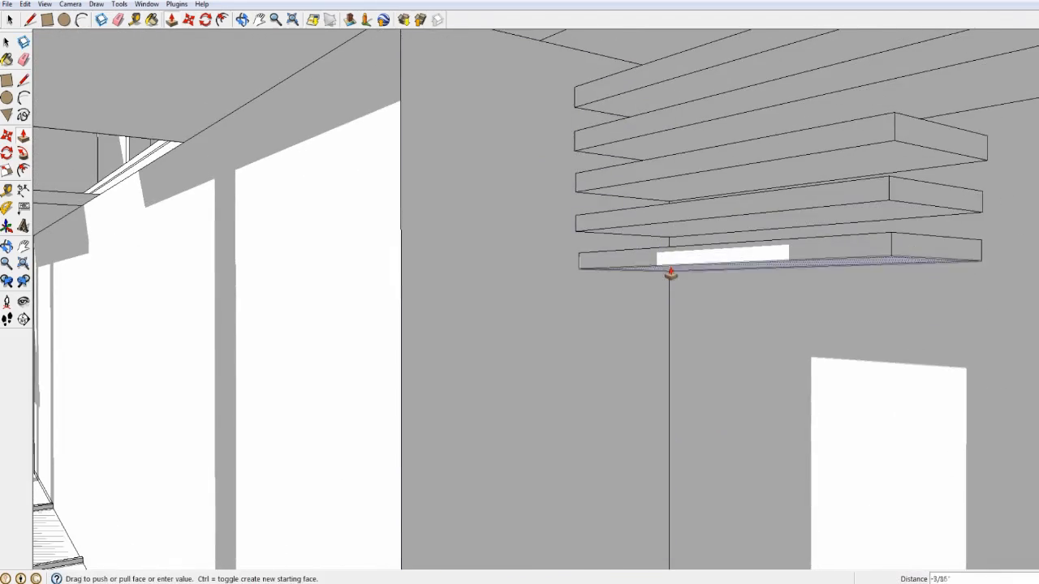
left_click(673, 276)
Step: Draw a garage door rectangle about 10' 6" by 6' 5 7/8" on the recess's back wall, reaching down to the ground
scroll(672, 277, "down", 6)
middle_click_drag(673, 276, 913, 348)
left_click(765, 360)
left_click(762, 373)
scroll(759, 380, "down", 3)
scroll(839, 355, "down", 6)
middle_click_drag(390, 385, 486, 367)
scroll(479, 404, "down", 3)
scroll(417, 389, "up", 6)
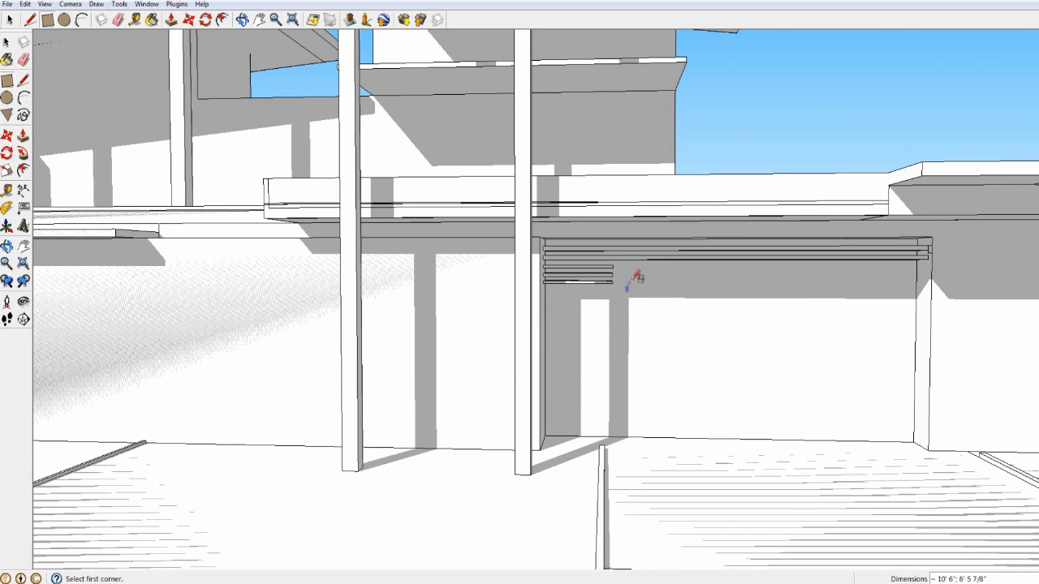
left_click(896, 443)
Step: Push the garage door face in 7/16"
scroll(913, 444, "down", 4)
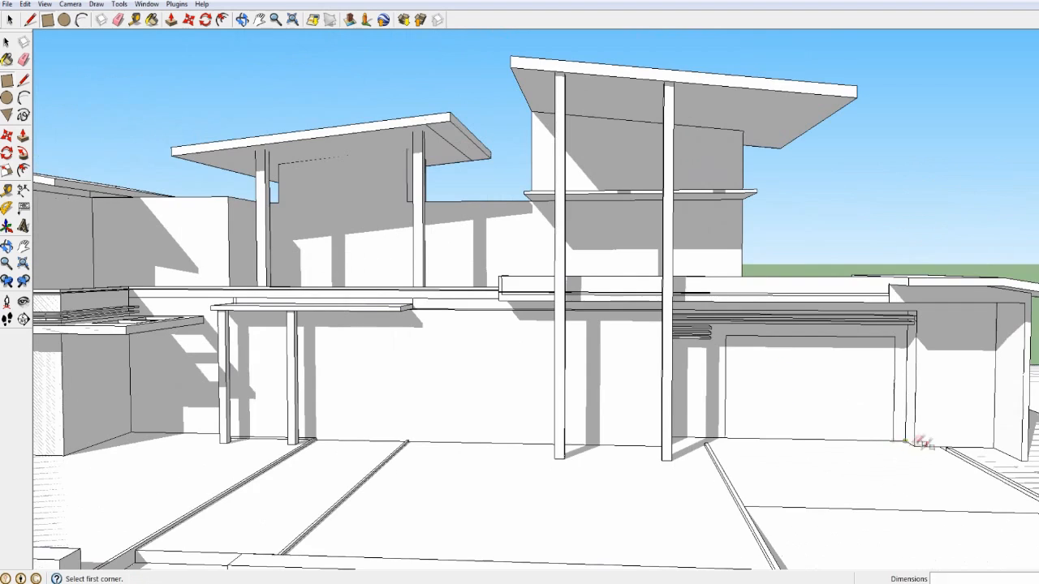
middle_click_drag(914, 444, 742, 399)
scroll(739, 399, "up", 4)
key("p")
left_click(733, 344)
middle_click_drag(733, 343, 240, 41)
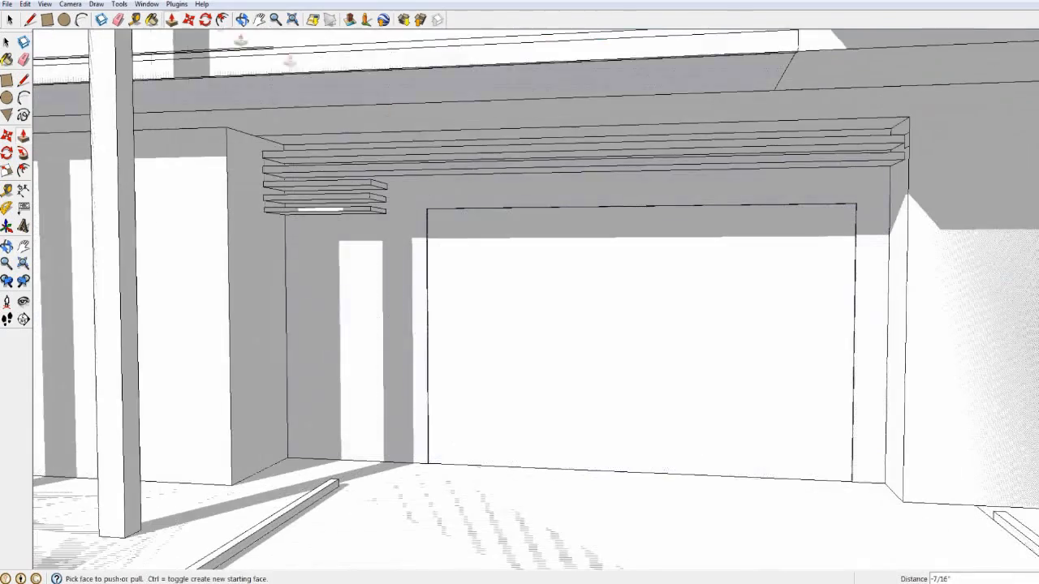
Step: Draw a stack of four wide panel rectangles on the garage door, about 10' 5" by 1' 3 9/16" each, with narrow gaps
left_click(46, 20)
scroll(431, 189, "up", 3)
left_click(417, 196)
middle_click_drag(417, 196, 852, 268)
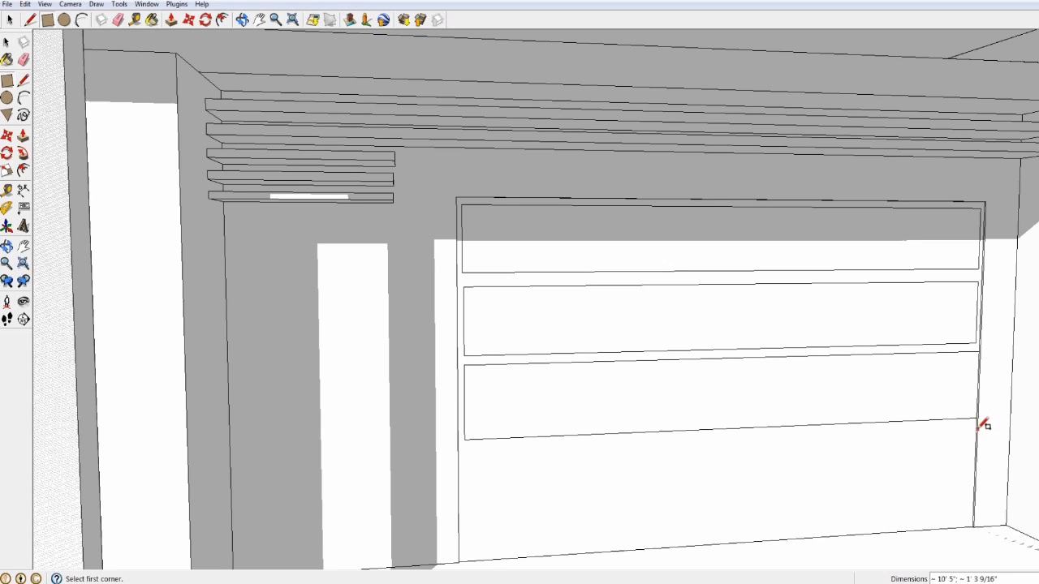
middle_click_drag(979, 479, 595, 405)
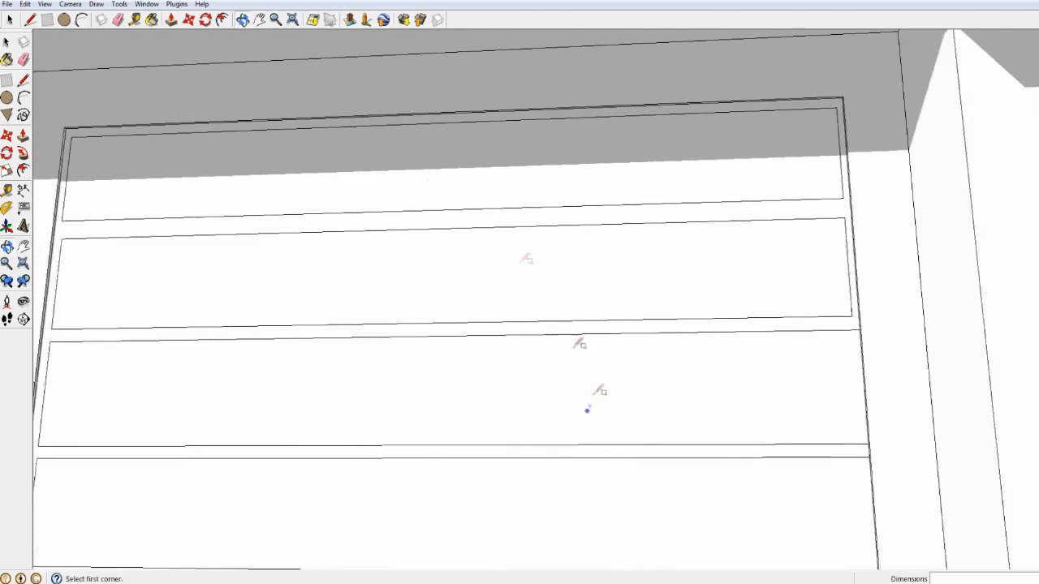
Step: Even out the side edges of the garage door's lower panels and erase the surplus line segments
scroll(854, 509, "down", 2)
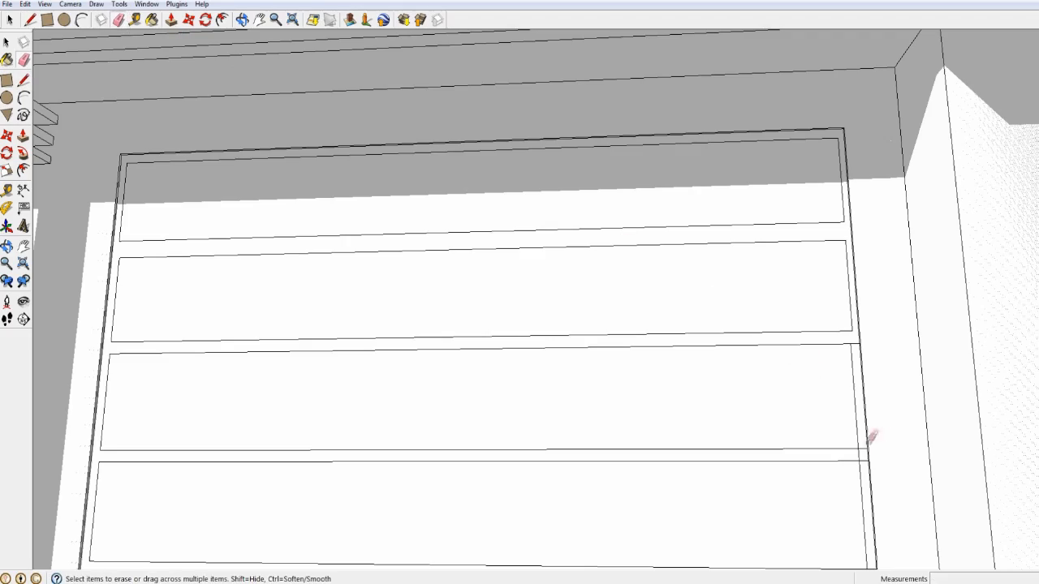
mouse_move(877, 554)
middle_mouse_down()
mouse_move(872, 517)
mouse_move(874, 529)
middle_mouse_up()
scroll(722, 438, "down", 5)
Step: Push the upper panels of the garage door inward to recess them behind the frame
middle_click_drag(707, 395, 698, 483)
scroll(698, 482, "down", 2)
mouse_move(570, 143)
middle_mouse_down("shift")
mouse_move(538, 341)
mouse_move(529, 302)
middle_mouse_up("shift")
scroll(524, 312, "up", 2)
key("p")
left_click(523, 312)
scroll(519, 304, "up", 4)
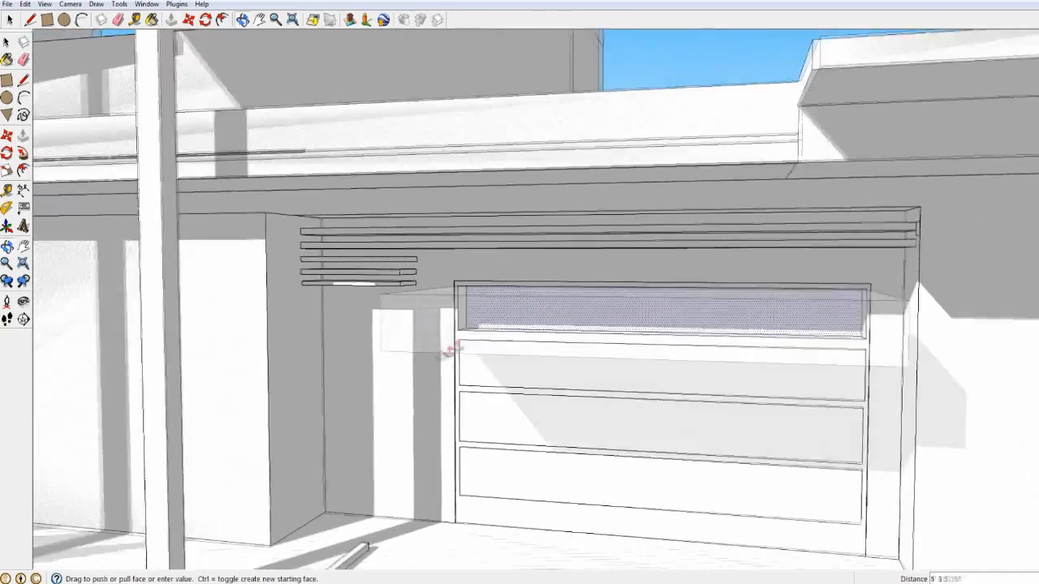
left_click(554, 294)
middle_click_drag(552, 296, 497, 357)
left_click(501, 377)
Step: Recess the garage door's lower panels, pushing the lowest one in 7/8"
left_click(507, 439)
left_click(510, 432)
left_click(515, 502)
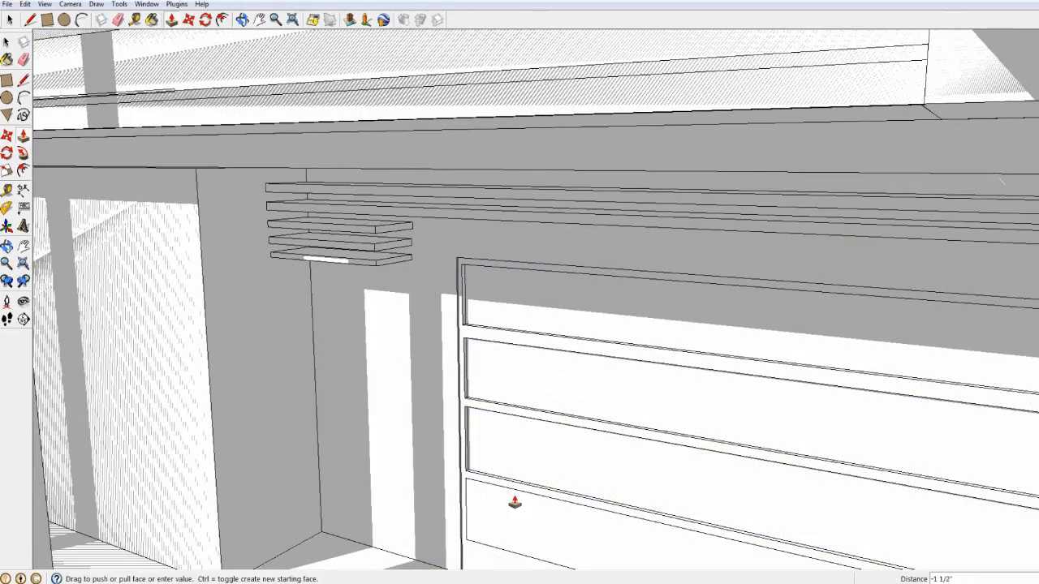
left_click(514, 511)
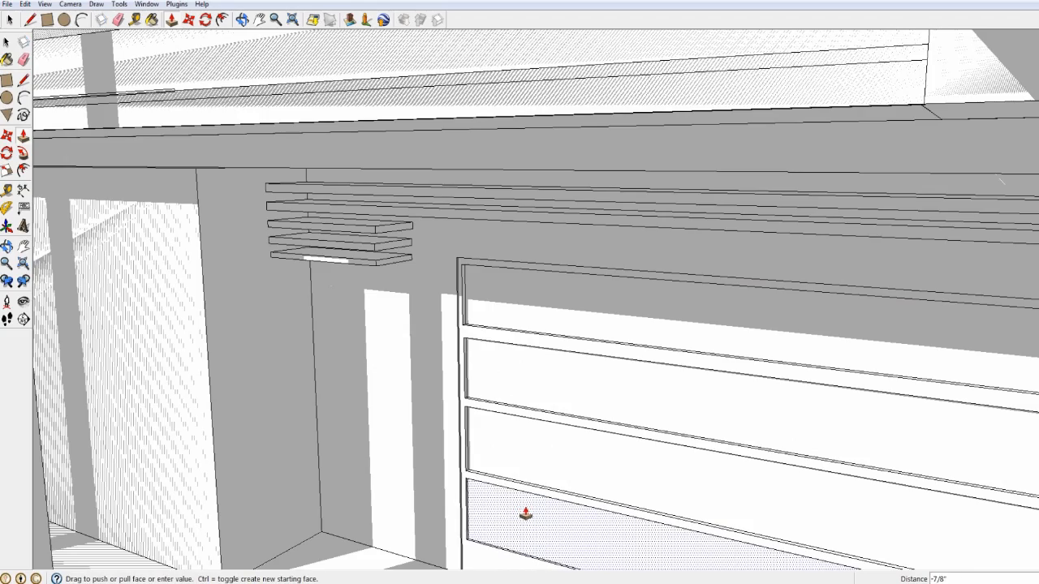
left_click(526, 519)
Step: Draw a 7' 3 5/16" by 5' 11" door rectangle on the entrance wall between the walkway edges, beside the porch column
scroll(540, 423, "down", 6)
middle_click_drag(550, 398, 751, 280)
scroll(450, 334, "up", 2)
middle_click_drag(450, 334, 386, 212)
scroll(385, 204, "up", 4)
left_click(48, 20)
scroll(519, 258, "up", 3)
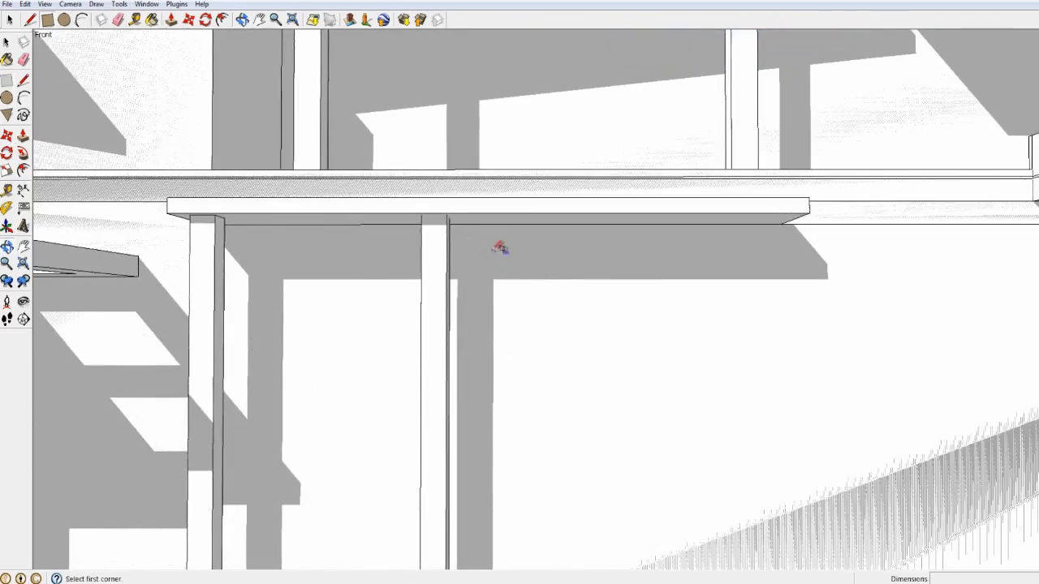
middle_click_drag(500, 248, 526, 318)
middle_click_drag(690, 402, 620, 216, "shift")
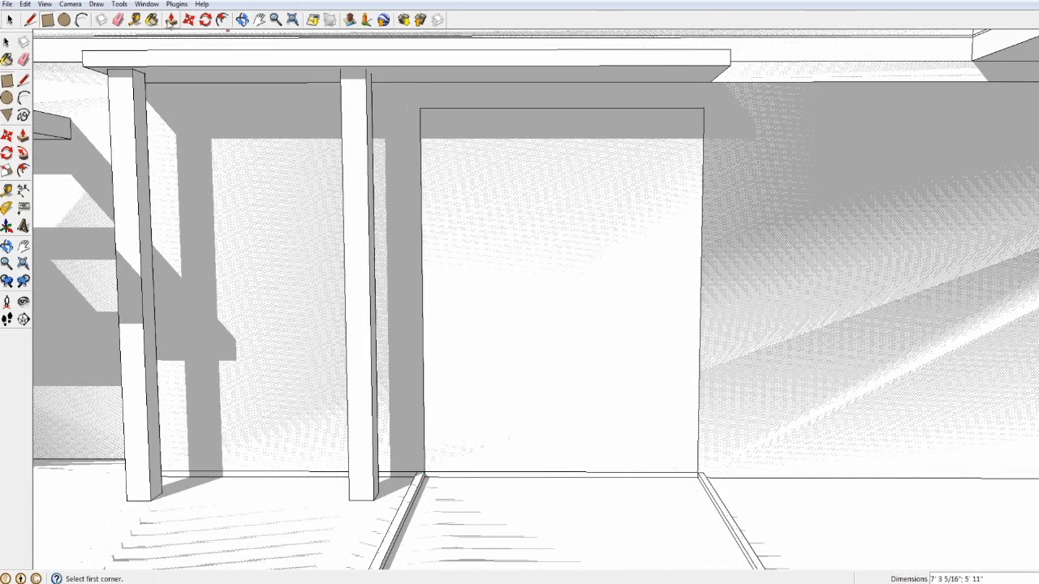
Step: Try to Push/Pull the entrance wall around the door rectangle, and undo the attempt
left_click(170, 19)
key("e")
left_click(476, 271)
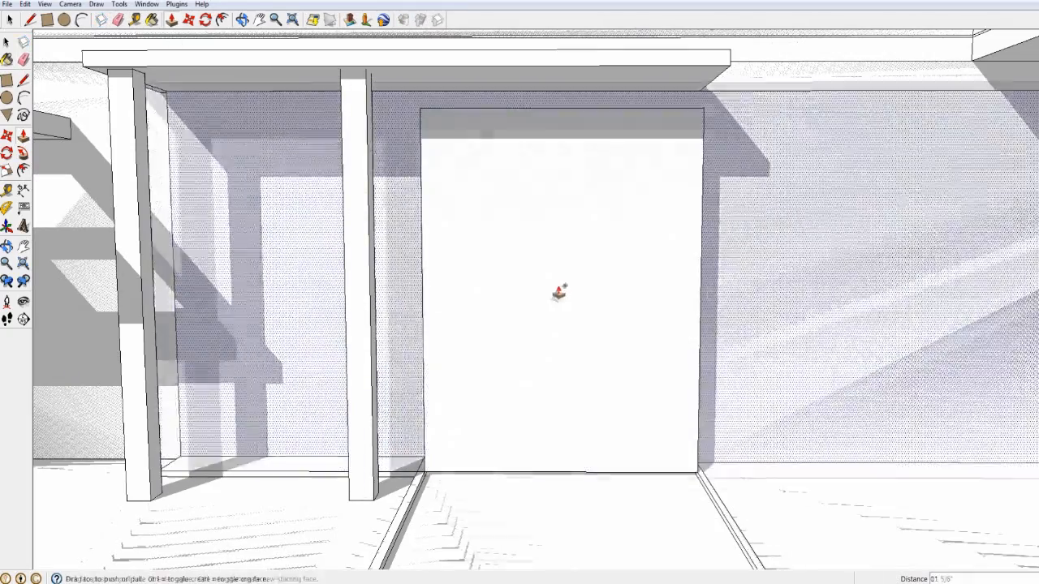
left_click(559, 294)
scroll(536, 333, "down", 7)
key("ctrl+z")
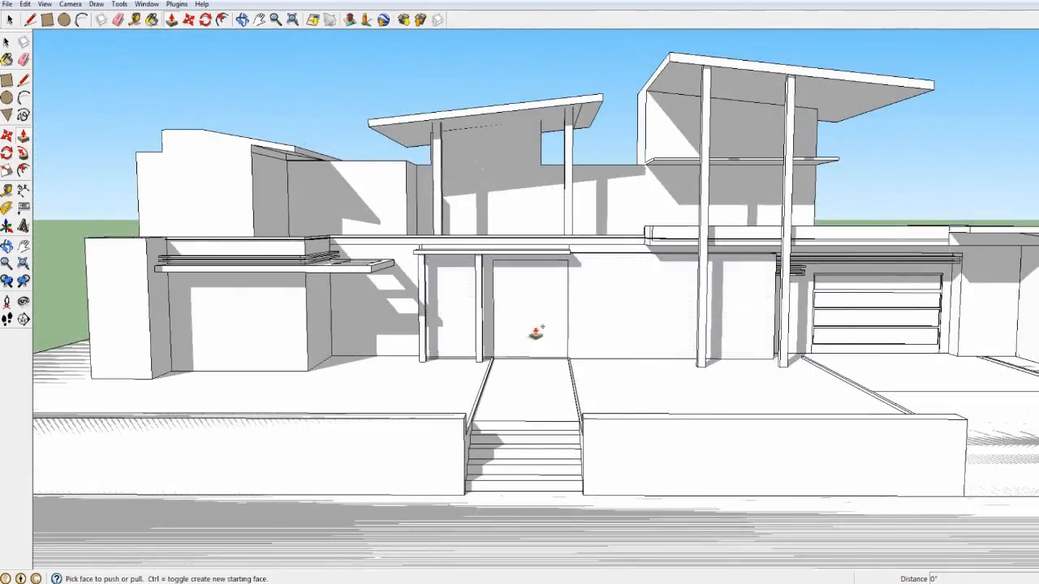
Step: Draw a narrower door rectangle on the entrance wall at the end of the walkway and push it inward
scroll(536, 332, "up", 5)
key("r")
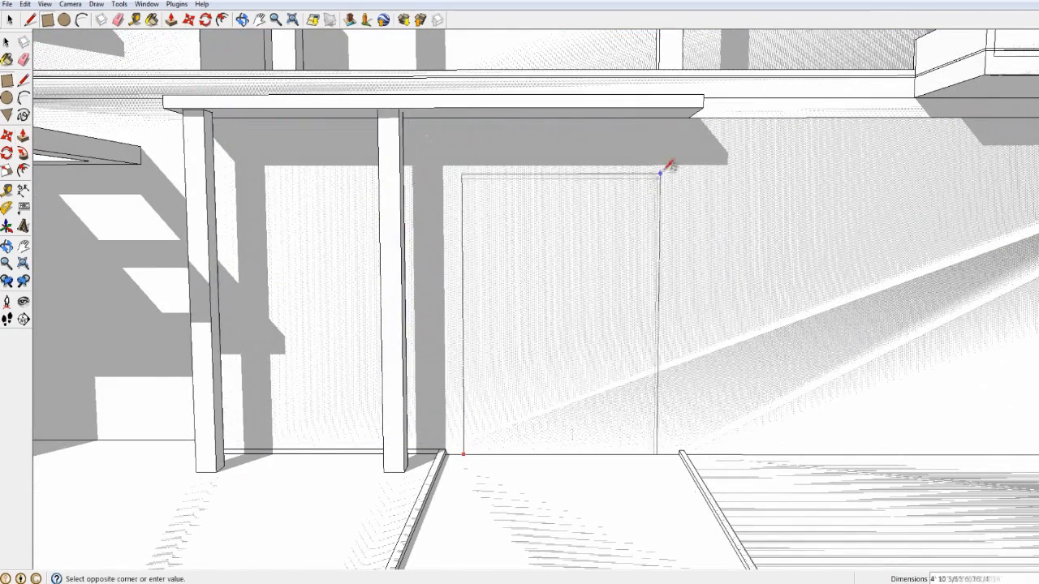
left_click(677, 159)
key("p")
left_click(533, 280)
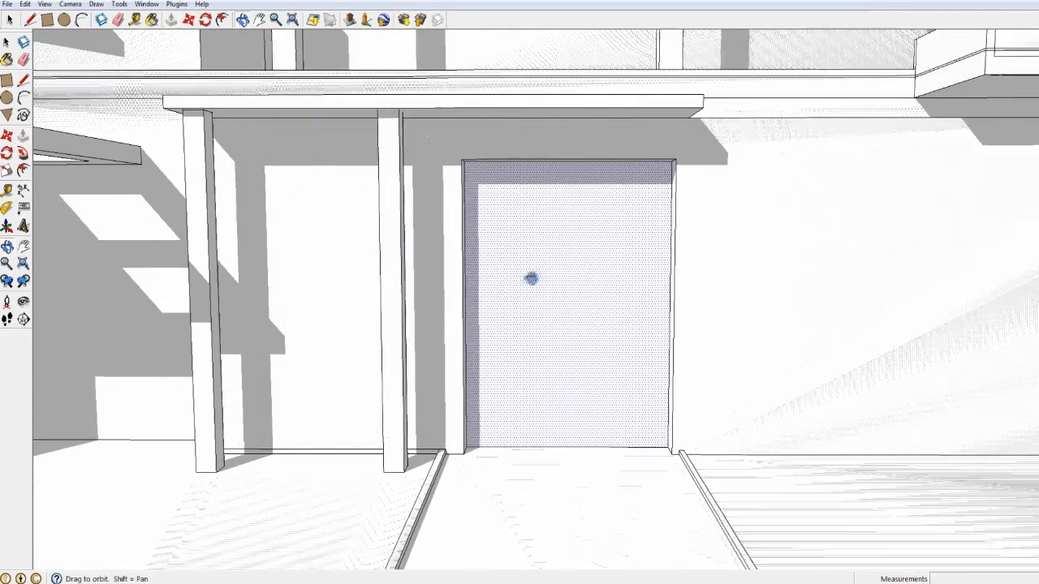
Step: Push/Pull the inner faces of the entrance door recess to adjust the opening
middle_click_drag(536, 279, 471, 371)
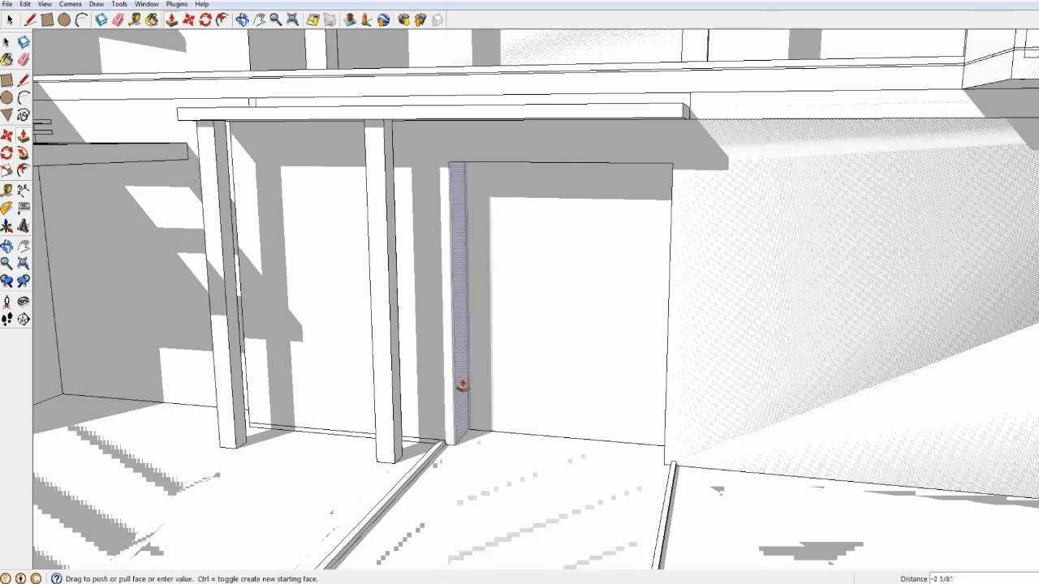
left_click(463, 388)
scroll(668, 384, "down", 5)
middle_click_drag(668, 385, 508, 277)
scroll(561, 371, "up", 5)
left_click(516, 293)
left_click(517, 295)
scroll(321, 191, "up", 1)
Step: Draw a thin rectangle across the top of the entrance door recess and pull it forward into a horizontal bar
left_click(47, 20)
scroll(505, 321, "up", 4)
middle_click_drag(497, 327, 412, 311)
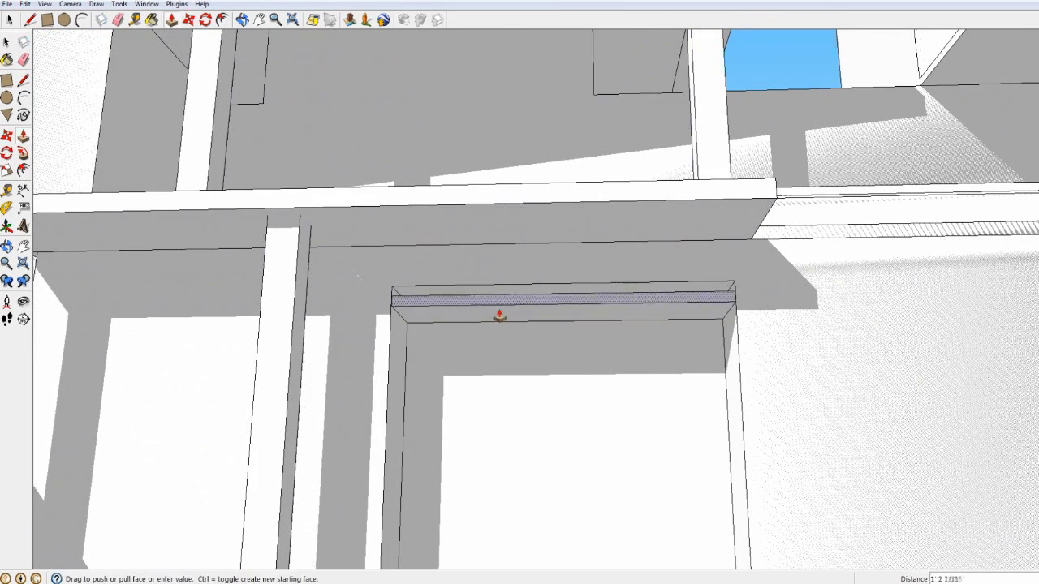
middle_click_drag(505, 323, 526, 385)
left_click(446, 355)
Step: Draw another thin rectangle just below the entrance bar and pull it out into a second bar
left_click(47, 19)
middle_click_drag(457, 376, 452, 353)
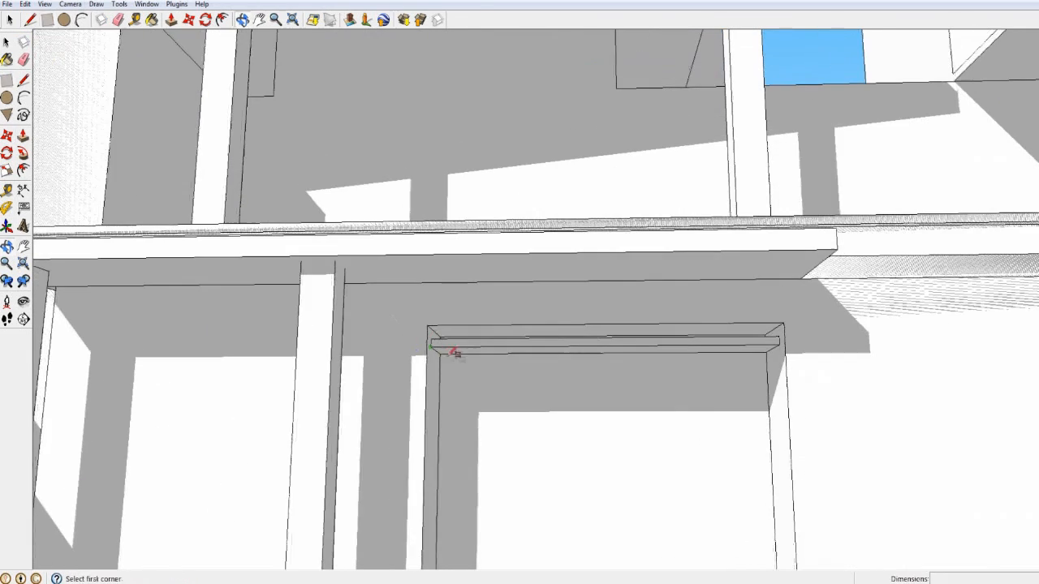
key("p")
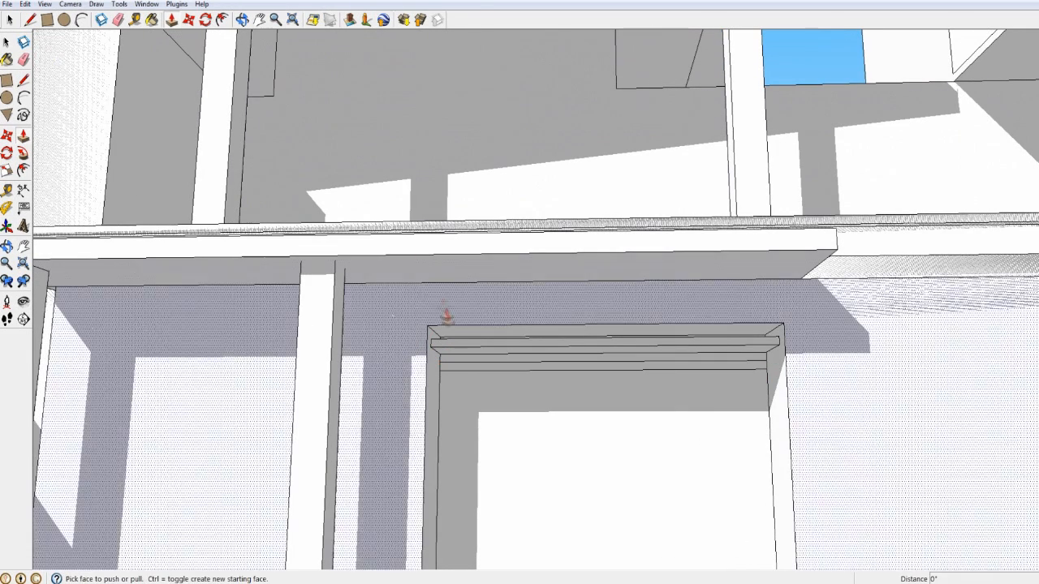
left_click(459, 374)
middle_click_drag(452, 362, 423, 371)
Step: Draw a strip 8' 3 1/8" by 2 3/16" on the upper wall beneath the middle roof and pull it out into a thin slab
scroll(429, 371, "down", 5)
middle_click_drag(520, 414, 586, 345)
scroll(570, 447, "down", 8)
scroll(452, 278, "up", 3)
middle_click_drag(452, 279, 442, 324)
scroll(341, 166, "up", 5)
key("r")
middle_click_drag(451, 245, 503, 225)
scroll(544, 225, "up", 3)
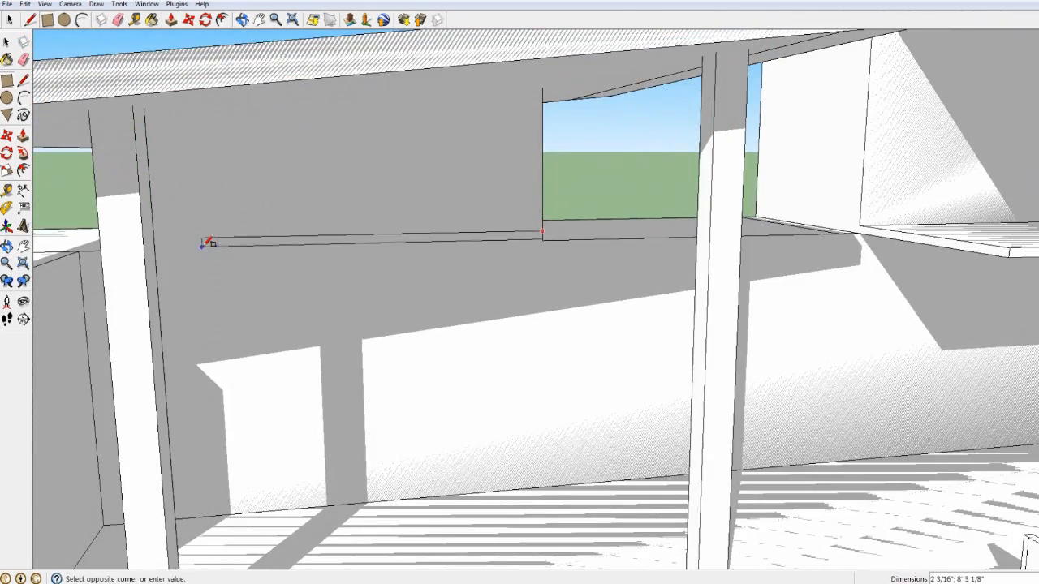
left_click(354, 275)
middle_click_drag(353, 275, 615, 287)
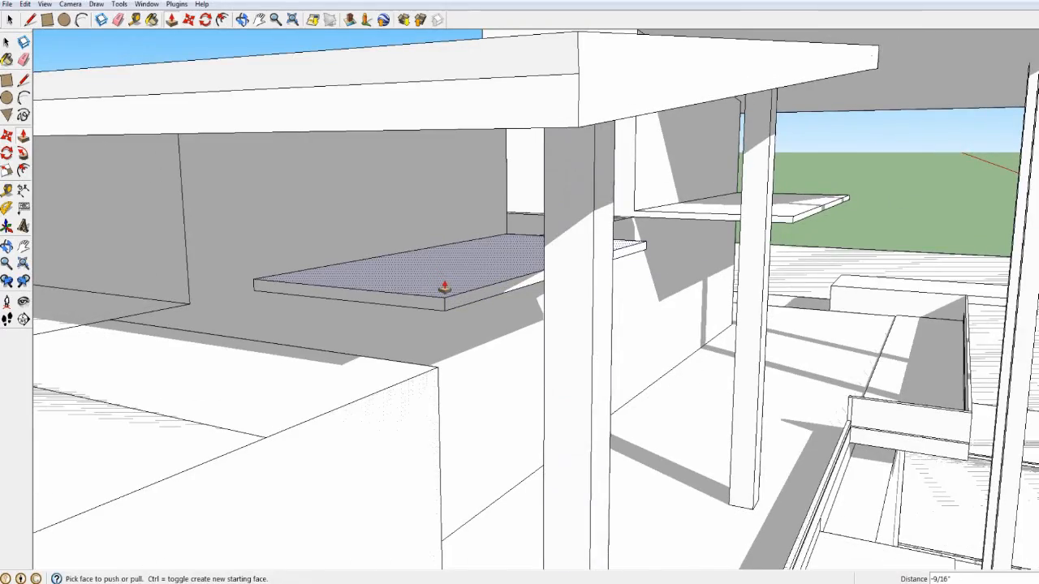
Step: Push/Pull the end face of the raised terrace beside the house by 18' 8 13/16"
scroll(563, 342, "down", 5)
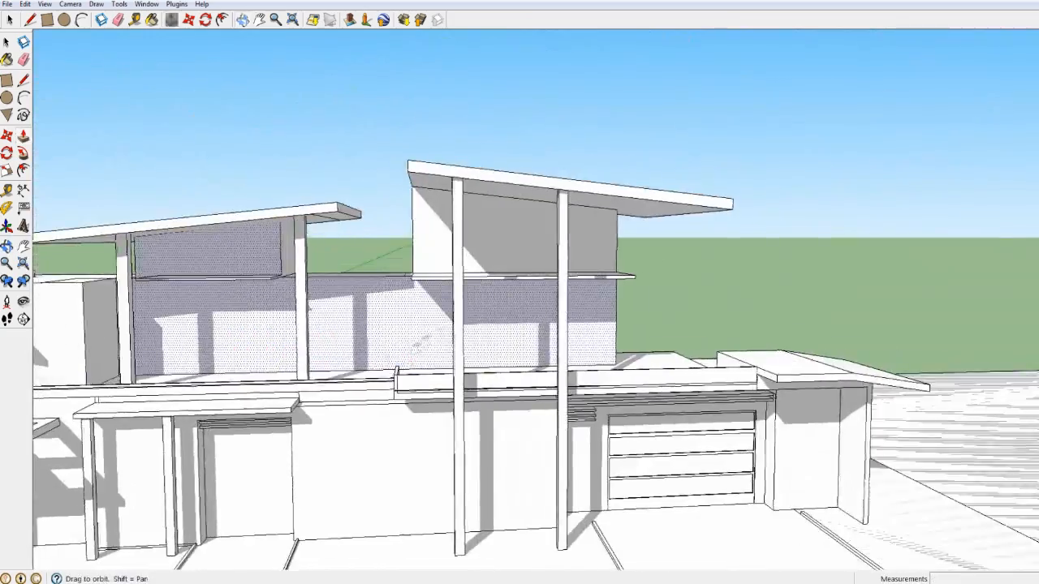
middle_click_drag(404, 355, 700, 228)
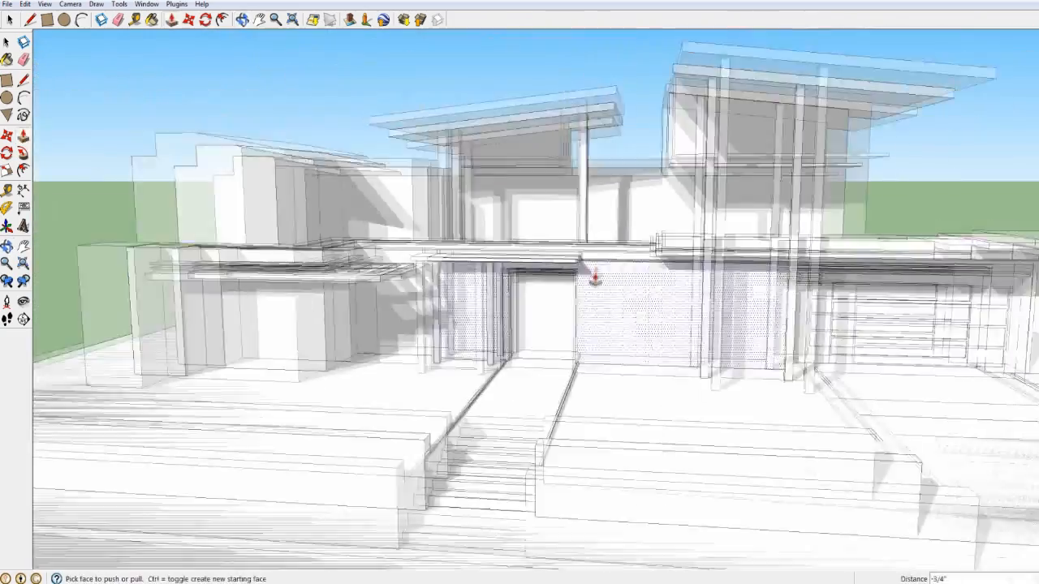
middle_click_drag(594, 278, 888, 271)
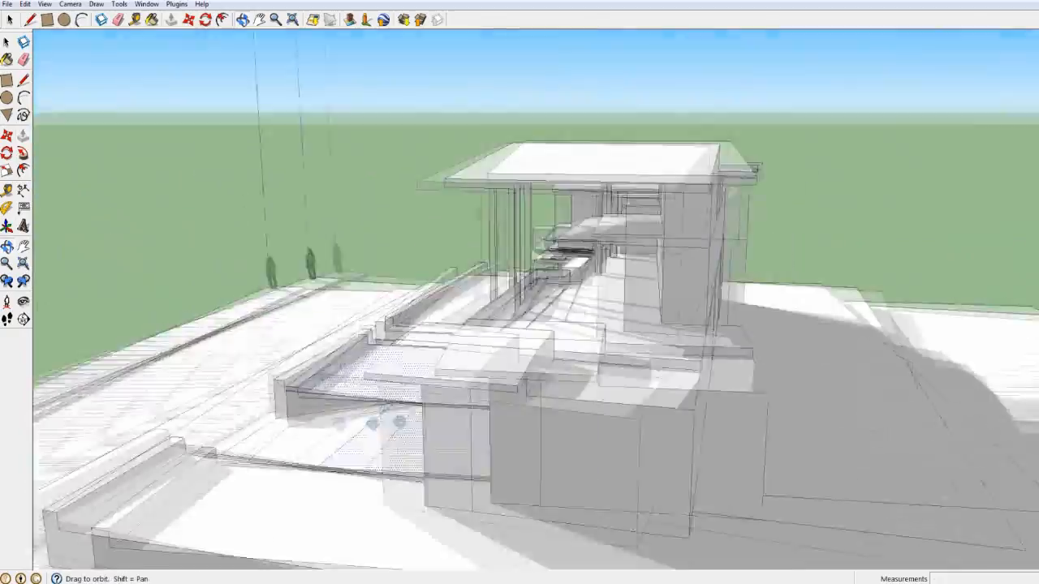
left_click(566, 353)
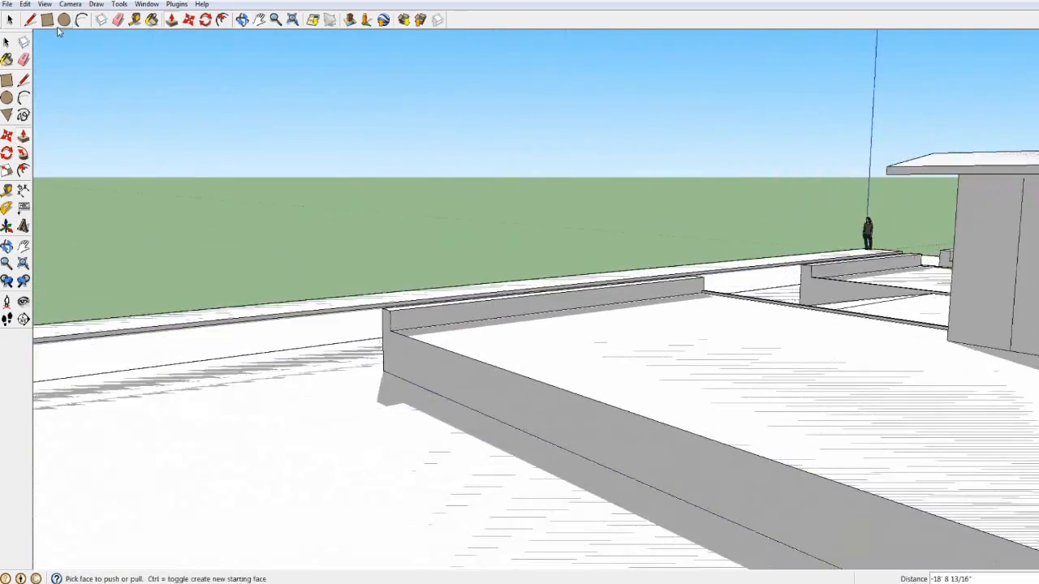
Step: Draw a small rectangle at the terrace wall's end and pull it about 84' 11 3/16" along the side edge as a low parapet
left_click(47, 20)
left_click(428, 367)
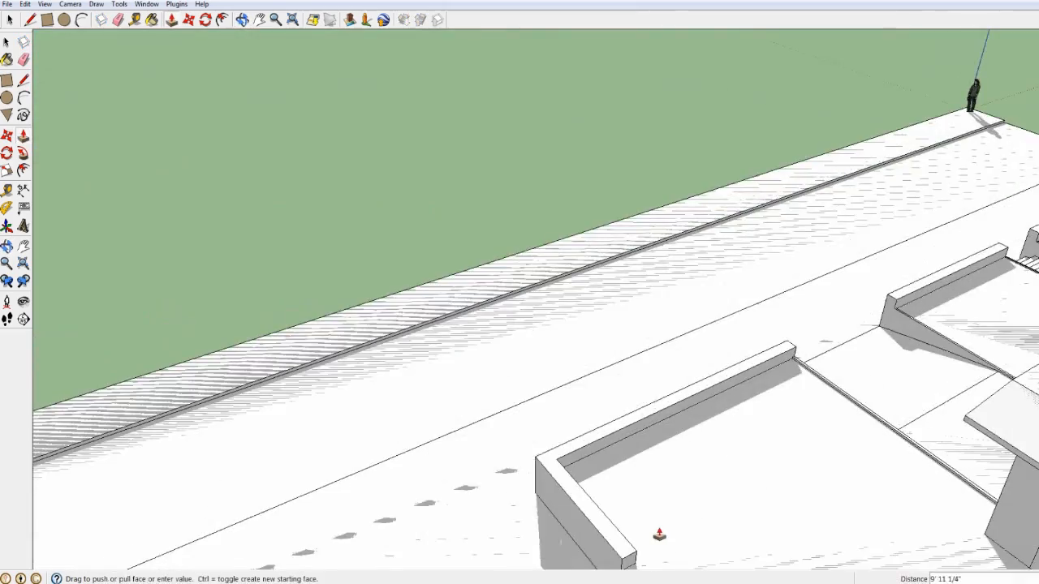
scroll(659, 535, "up", 10)
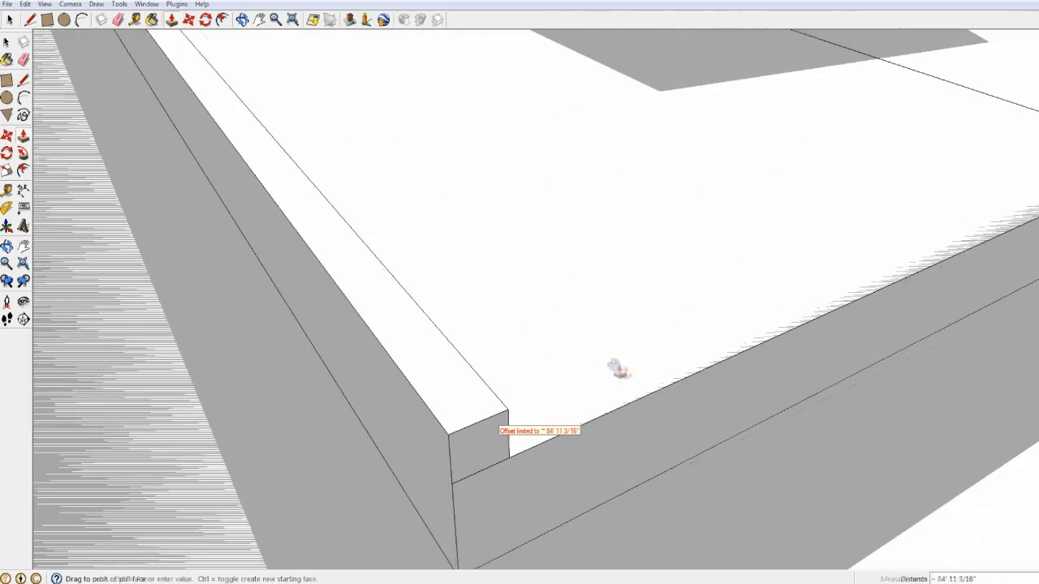
Step: Draw a 1' 1 13/16" square at the parapet's end and pull it about 77' 5/8" along the terrace's rear edge
middle_click_drag(617, 370, 471, 423)
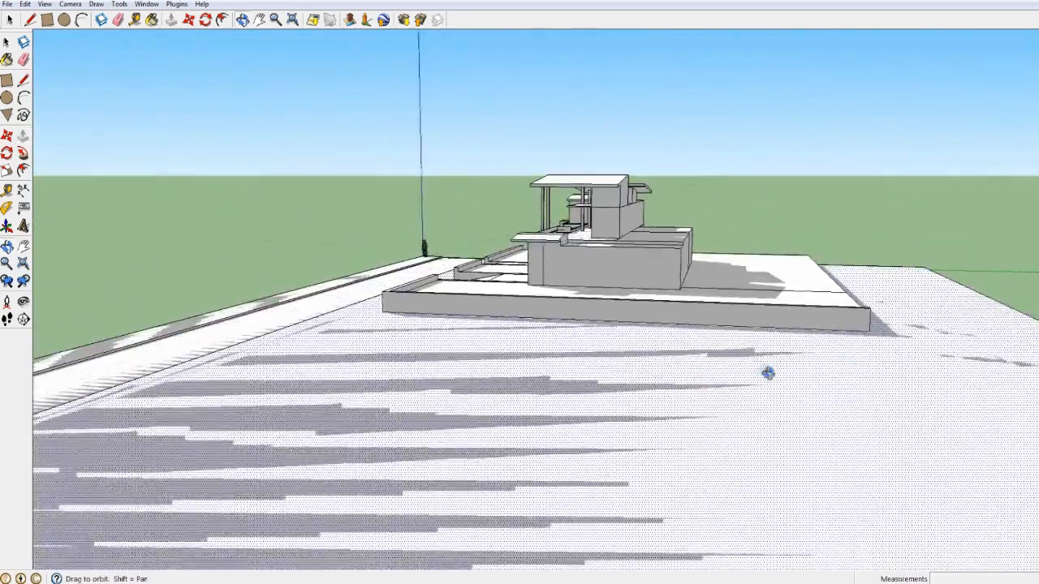
middle_click_drag(768, 372, 334, 306)
middle_click_drag(437, 284, 705, 206)
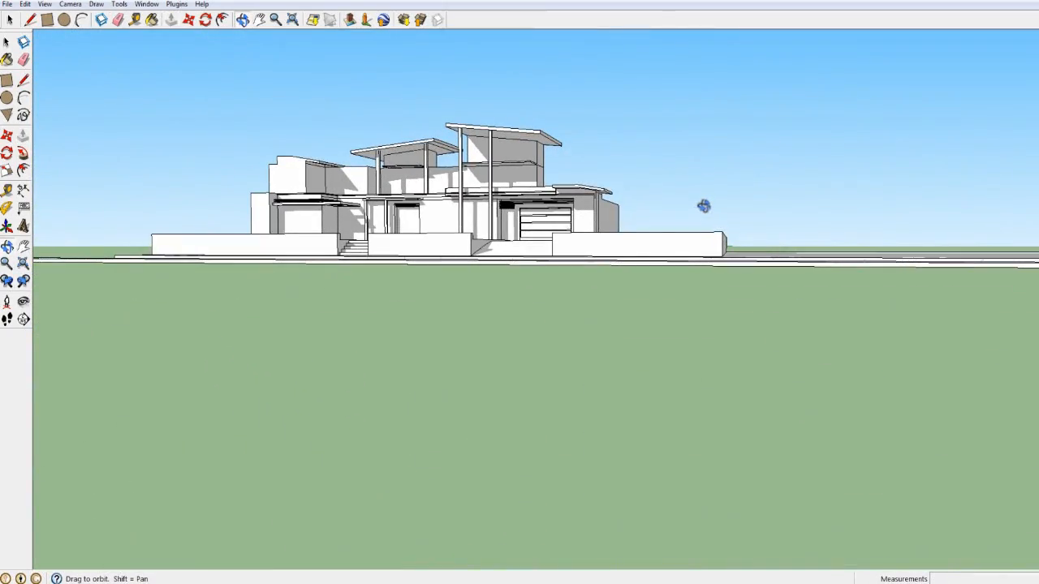
middle_click_drag(700, 210, 633, 269)
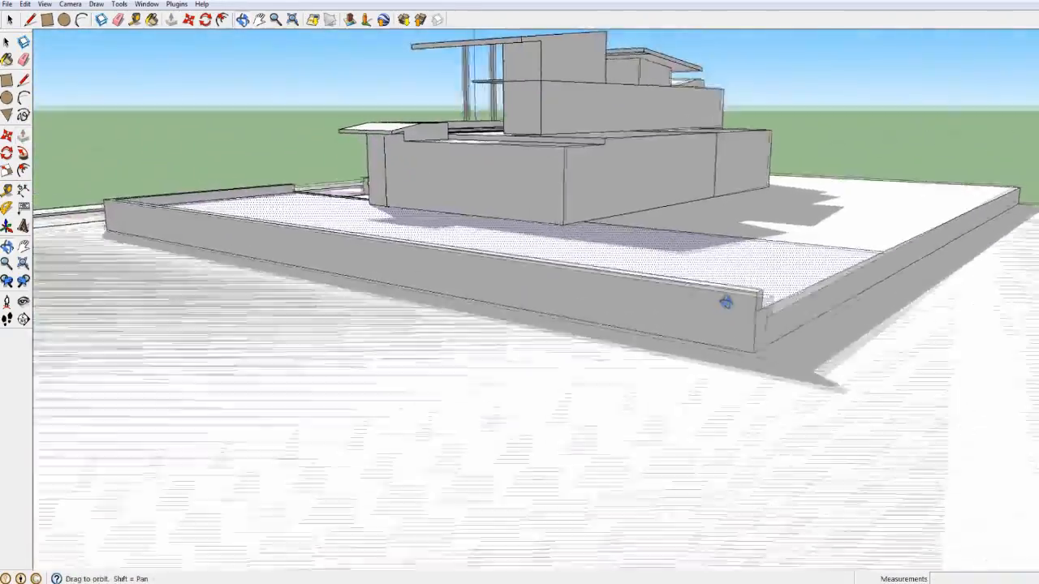
middle_click_drag(723, 301, 936, 347)
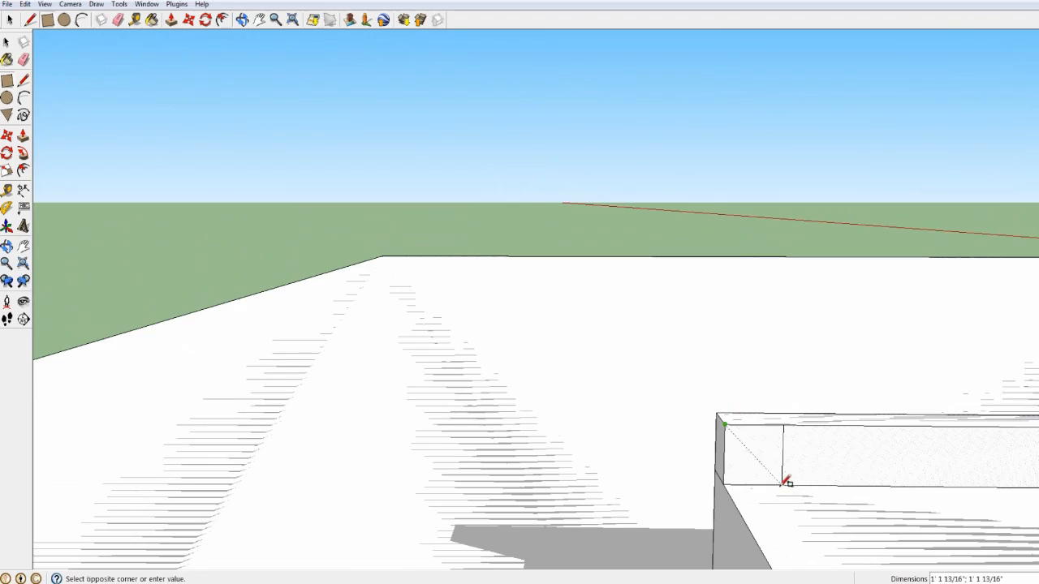
left_click(760, 455)
scroll(890, 493, "down", 3)
middle_click_drag(760, 454, 447, 136)
left_click(307, 48)
scroll(677, 388, "down", 4)
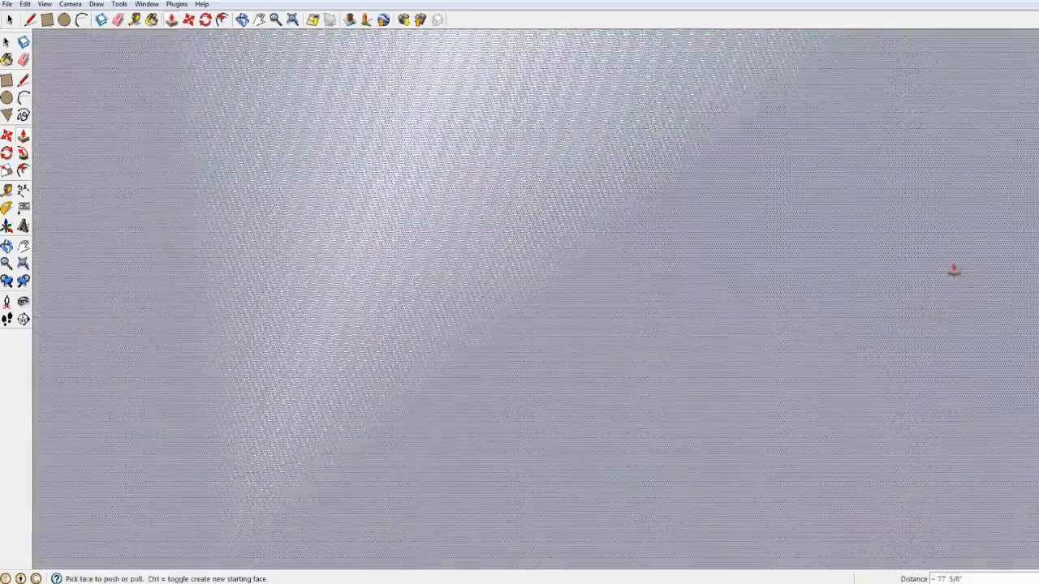
Step: Draw a short rectangle across the upper strip of the rear parapet's outer face
middle_click_drag(953, 270, 195, 215)
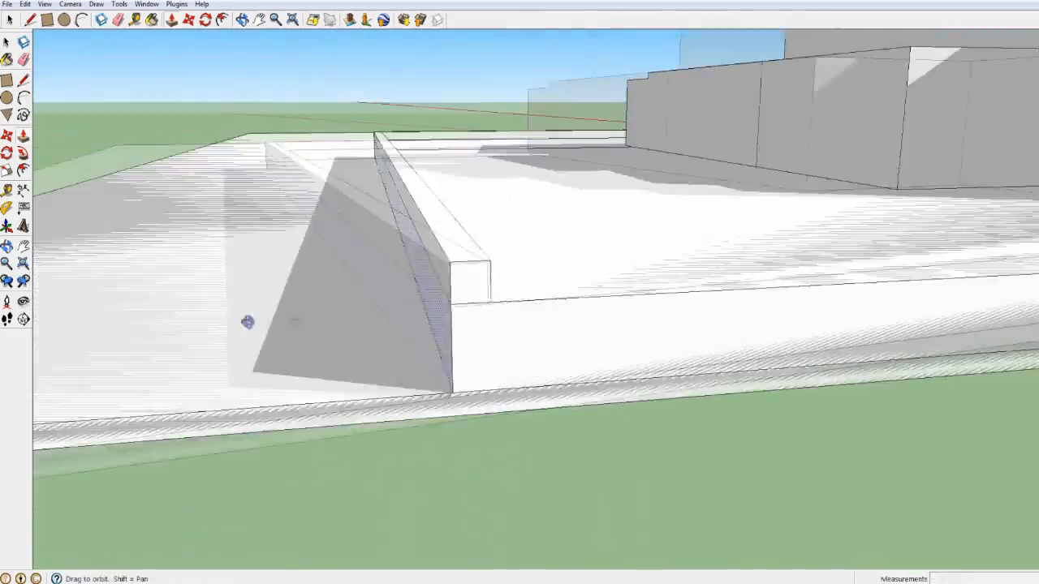
middle_click_drag(247, 322, 568, 236)
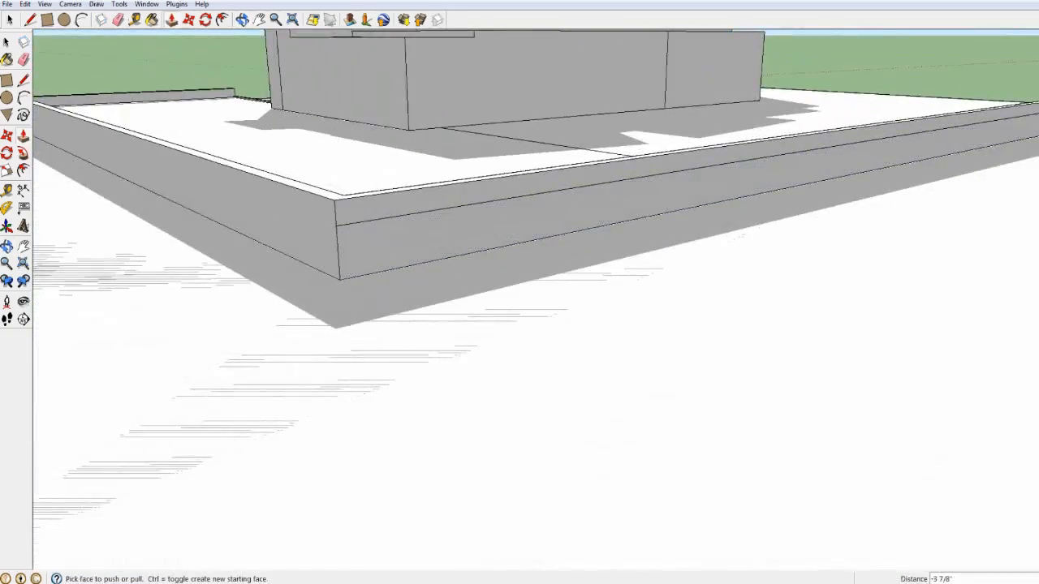
middle_click_drag(724, 119, 495, 333)
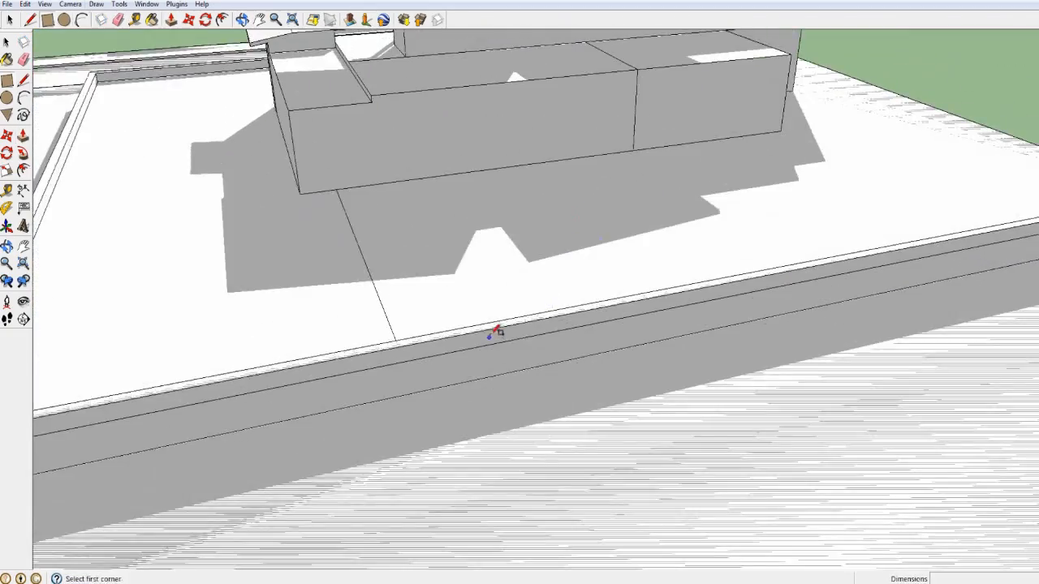
left_click(594, 325)
Step: Push the short rectangle through the rear parapet to cut an opening in the wall
key("p")
left_click(530, 330)
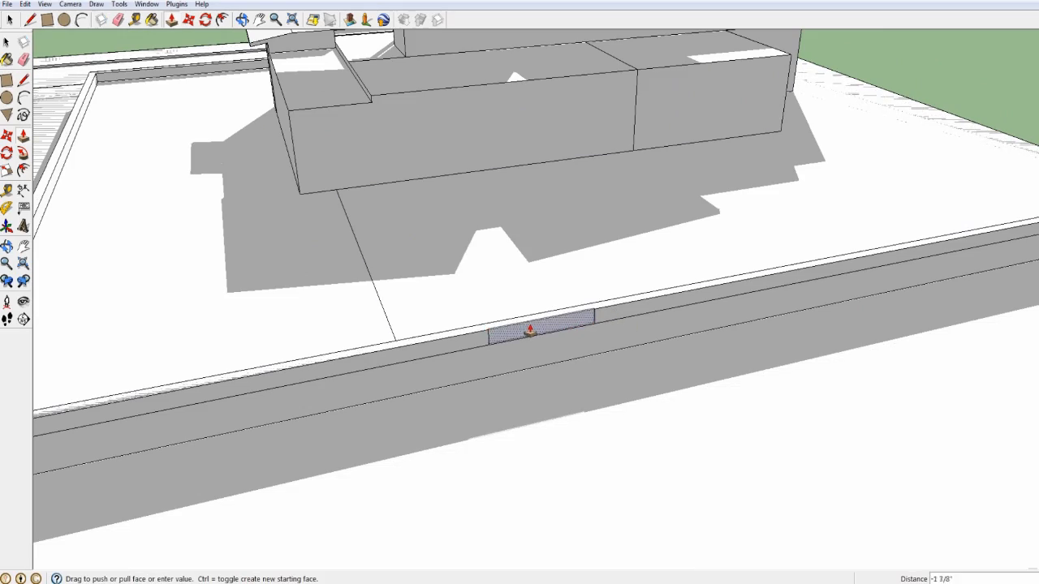
middle_click_drag(530, 330, 422, 311)
scroll(381, 272, "up", 5)
left_click(388, 232)
scroll(292, 165, "up", 1)
key("ctrl+z")
left_click(306, 223)
mouse_move(306, 223)
middle_mouse_down()
mouse_move(575, 217)
mouse_move(547, 155)
middle_mouse_up()
scroll(547, 155, "down", 5)
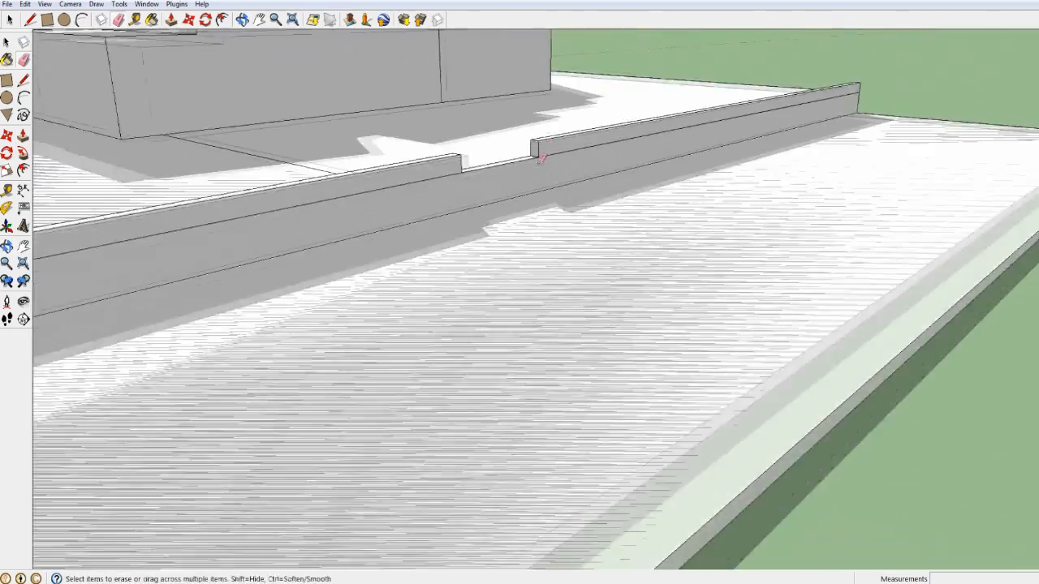
scroll(394, 260, "up", 5)
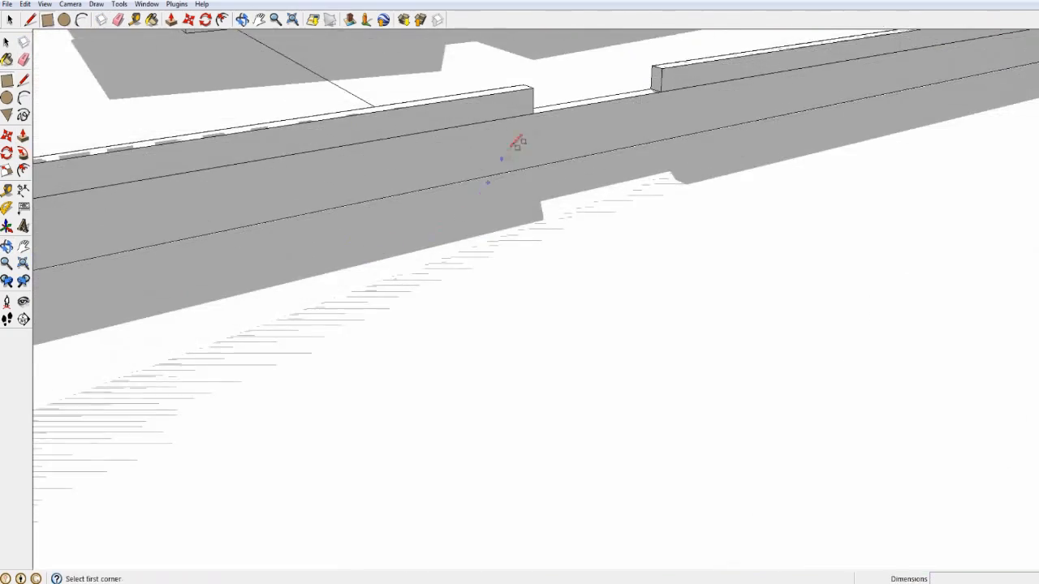
Step: Draw a thin rectangle on the rear wall directly below the opening and pull it out into a step
left_click(665, 107)
middle_click_drag(665, 107, 463, 138)
key("p")
left_click(626, 168)
left_click(661, 206)
Step: Try a second thin strip on the rear wall, starting from the step's lower corner, and pull it out
key("r")
middle_click_drag(521, 268, 706, 189)
left_click(786, 199)
key("ctrl+z")
key("ctrl+y")
left_click(780, 206)
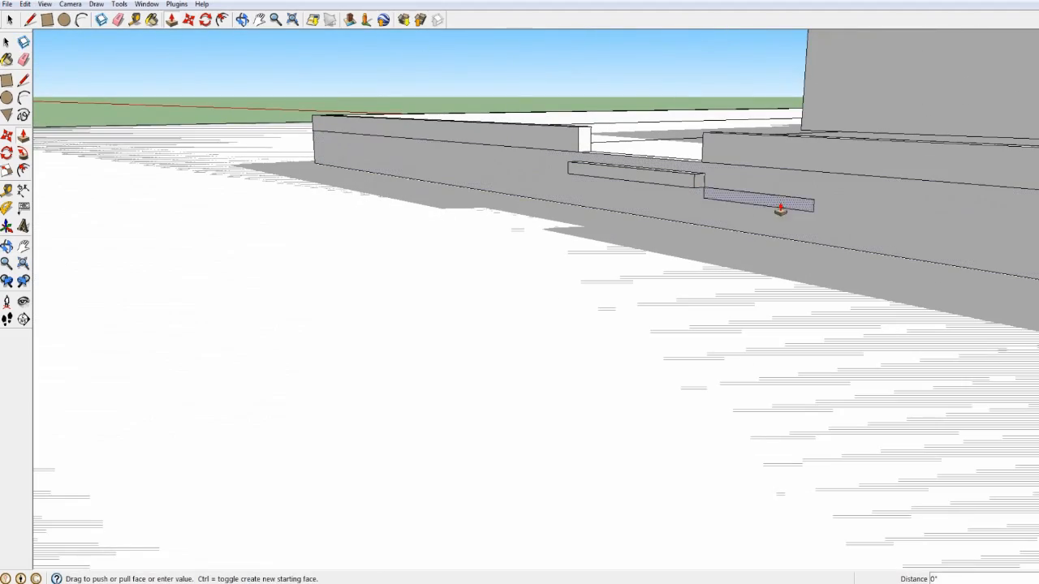
middle_click_drag(731, 224, 860, 316)
left_click(661, 157)
Step: Draw a long thin rectangle low on the rear terrace wall and pull it outward into a slab
left_click(285, 331)
left_click(365, 323)
left_click(529, 394)
middle_click_drag(492, 352, 605, 363)
left_click(171, 20)
left_click(430, 353)
left_click(428, 357)
left_click(522, 375)
scroll(524, 390, "down", 4)
middle_click_drag(525, 390, 422, 317)
Step: Adjust the depth of the rear slab by pushing and pulling its long front face
left_click(350, 317)
scroll(373, 332, "down", 4)
middle_click_drag(487, 373, 398, 349)
scroll(357, 252, "up", 4)
middle_click_drag(346, 237, 495, 450)
scroll(527, 467, "up", 2)
left_click(394, 291)
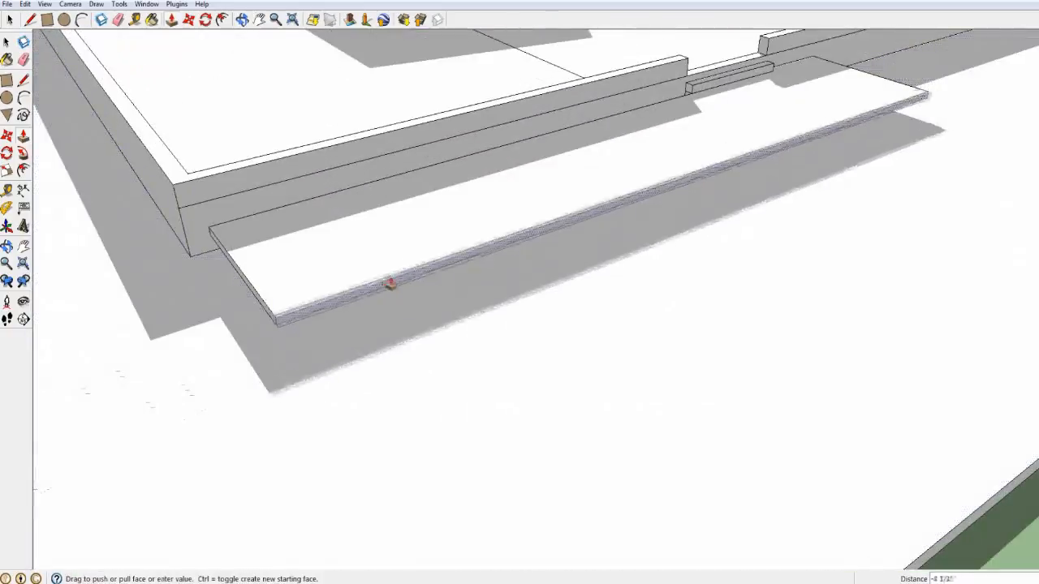
left_click(375, 266)
Step: Extend the rear slab along the terrace wall toward the far corner by pulling its end face
middle_click_drag(817, 323, 542, 218)
left_click(577, 335)
left_click(602, 358)
scroll(605, 358, "down", 4)
middle_click_drag(617, 357, 406, 422)
scroll(426, 432, "up", 3)
left_click(404, 425)
left_click(951, 553)
Step: Draw a rectangle on the rear parapet beside the opening and pull it outward over the slab as a block
scroll(565, 452, "down", 3)
middle_click_drag(566, 452, 171, 33)
scroll(420, 259, "up", 2)
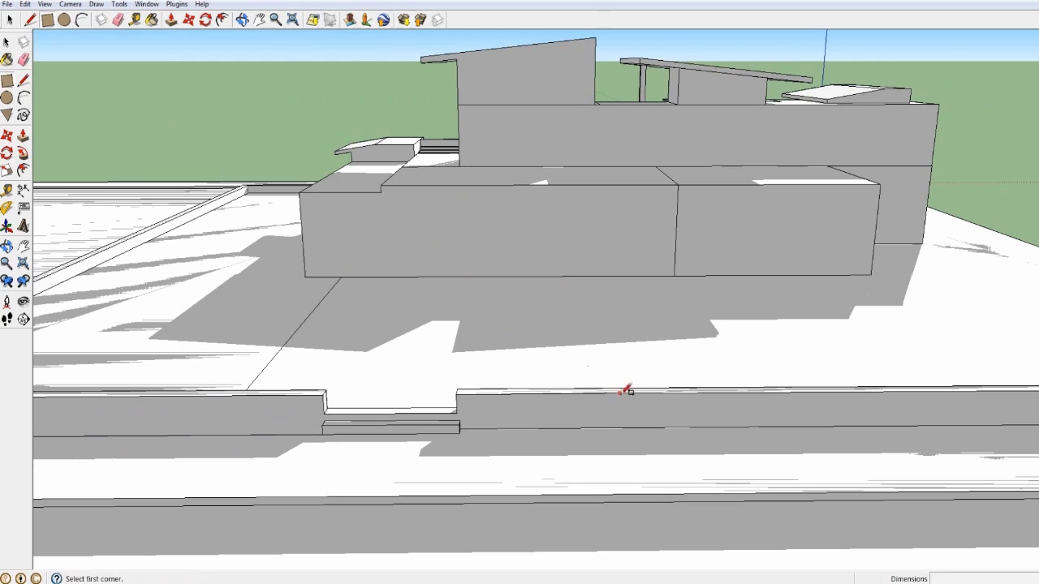
middle_click_drag(759, 435, 404, 227)
key("r")
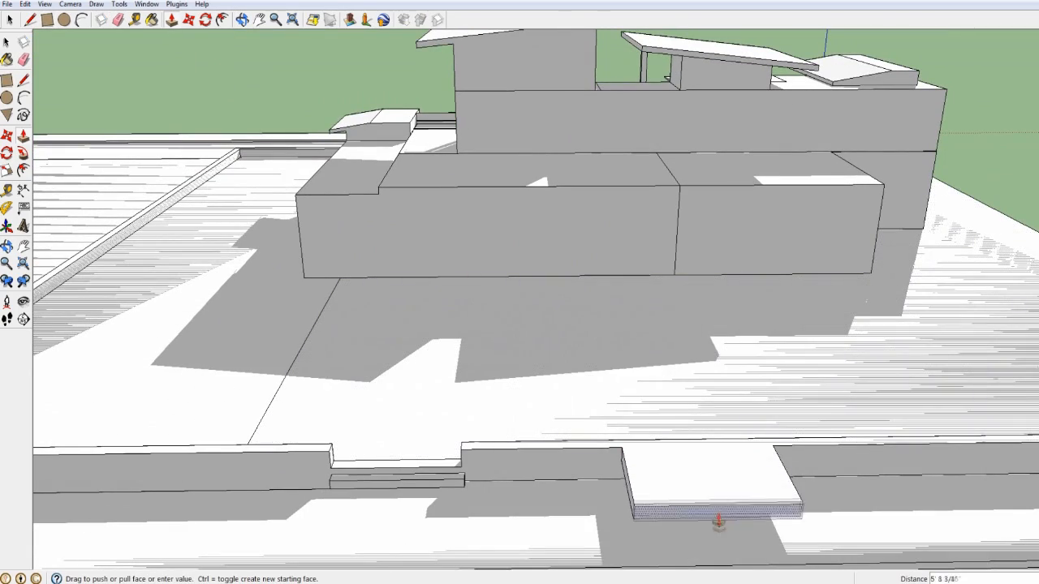
middle_click_drag(733, 543, 828, 420)
Step: Pull the underside of the projecting block down to the ground
middle_click_drag(814, 456, 802, 351)
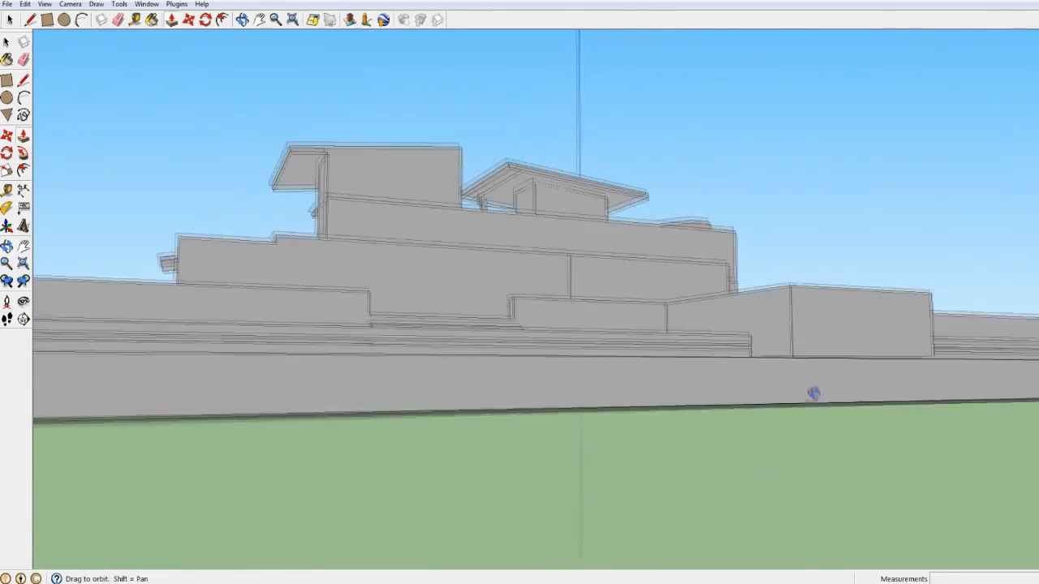
middle_click_drag(832, 369, 536, 344)
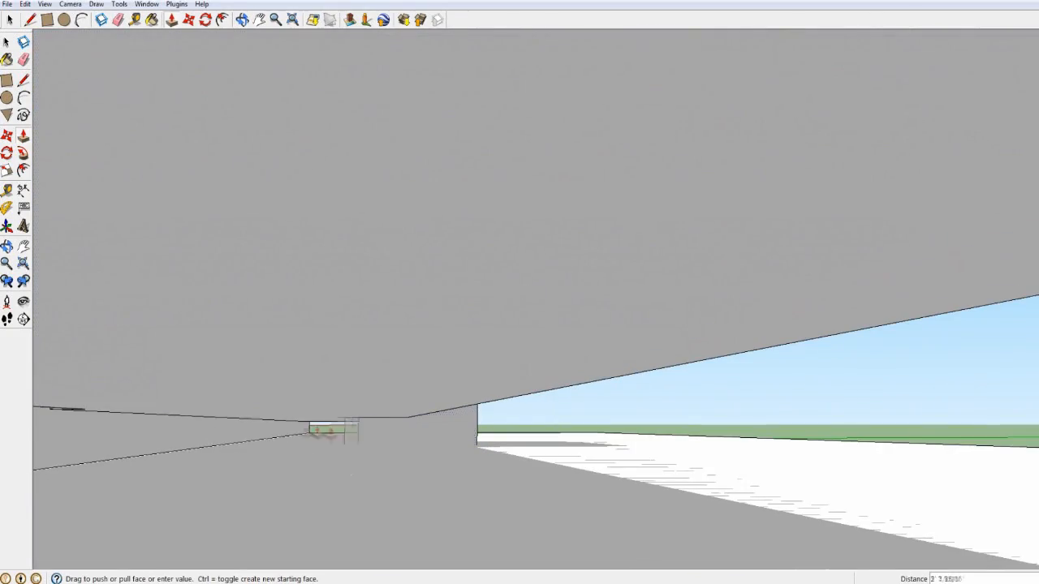
left_click(199, 433)
middle_click_drag(199, 433, 642, 373)
key("r")
left_click(644, 314)
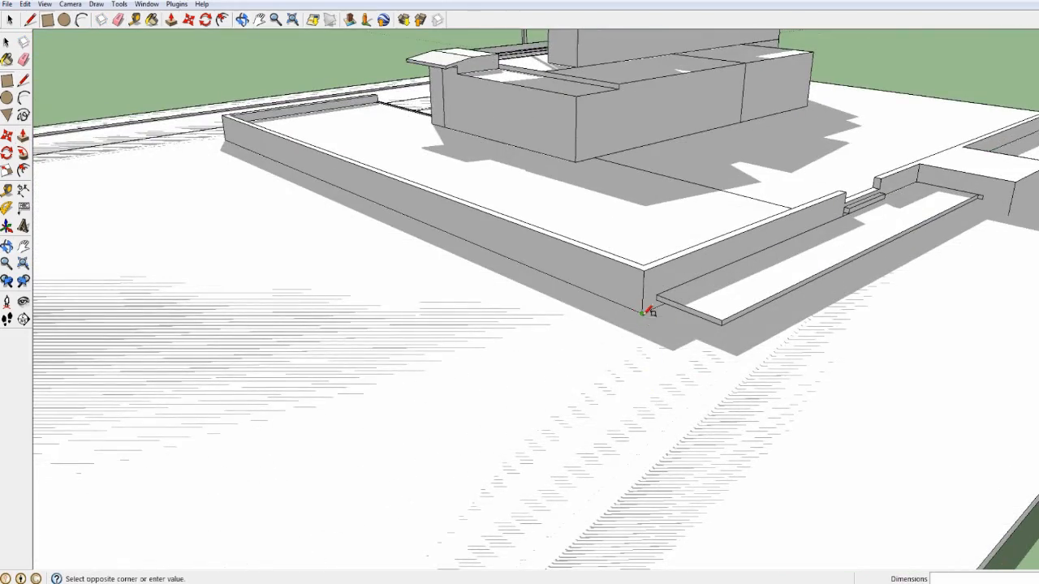
scroll(1011, 465, "down", 2)
mouse_move(901, 360)
middle_mouse_down()
mouse_move(950, 308)
mouse_move(992, 335)
middle_mouse_up()
left_click(168, 19)
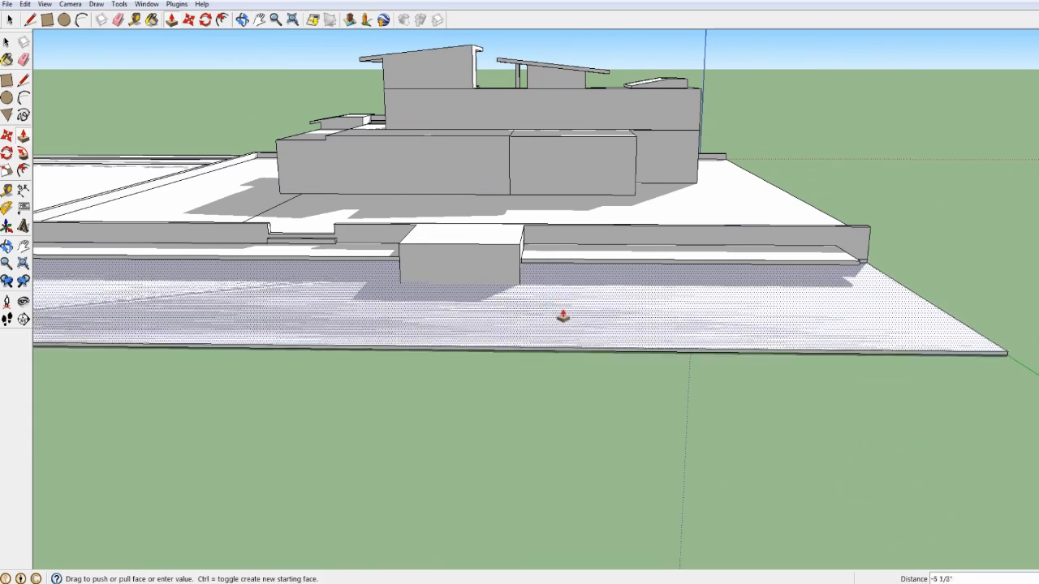
key("Escape")
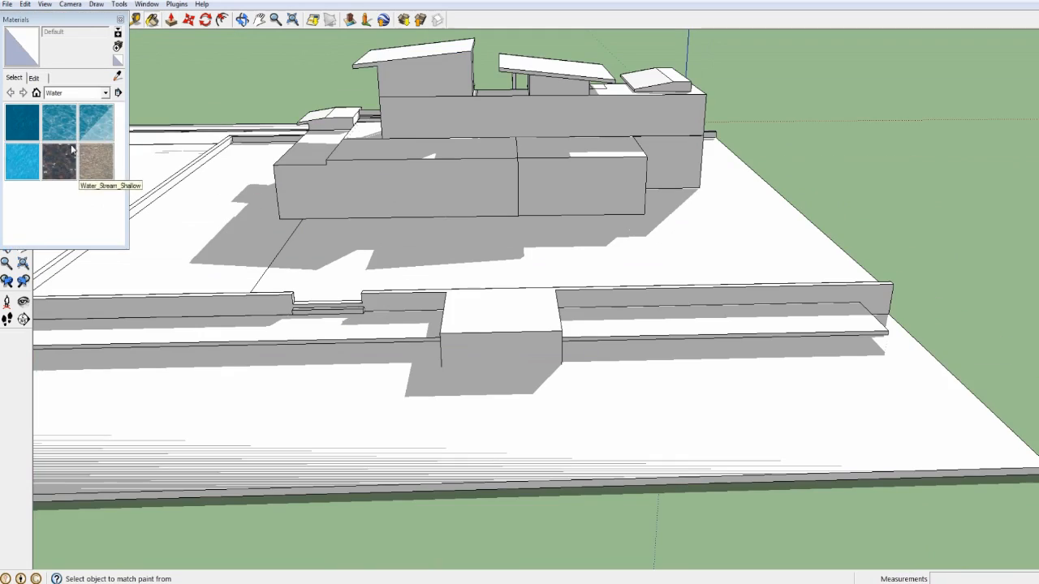
Step: Try the Water_Pool_Light material on the whole ground face and repaint it with the default material
left_click(95, 123)
left_click(349, 410)
mouse_move(349, 410)
middle_mouse_down()
mouse_move(385, 415)
mouse_move(444, 383)
middle_mouse_up()
scroll(444, 383, "down", 3)
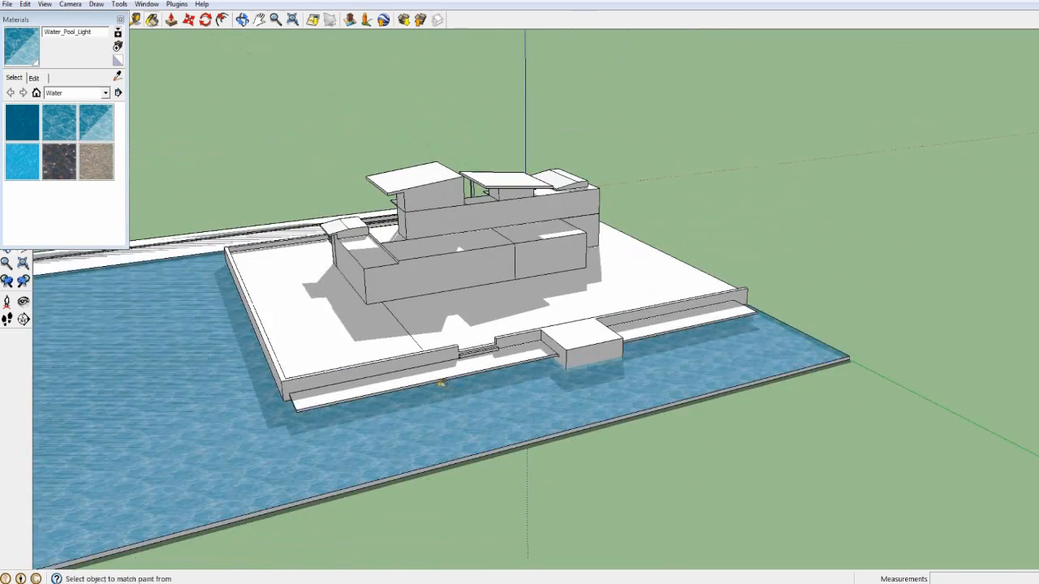
left_click(380, 360, "alt")
left_click(367, 407)
Step: Draw a line about 31' 13/16" long from the terrace's rear corner to the ground's outer edge, dividing the ground face
left_click_drag(63, 19, 109, 61)
left_click(31, 19)
left_click(323, 493)
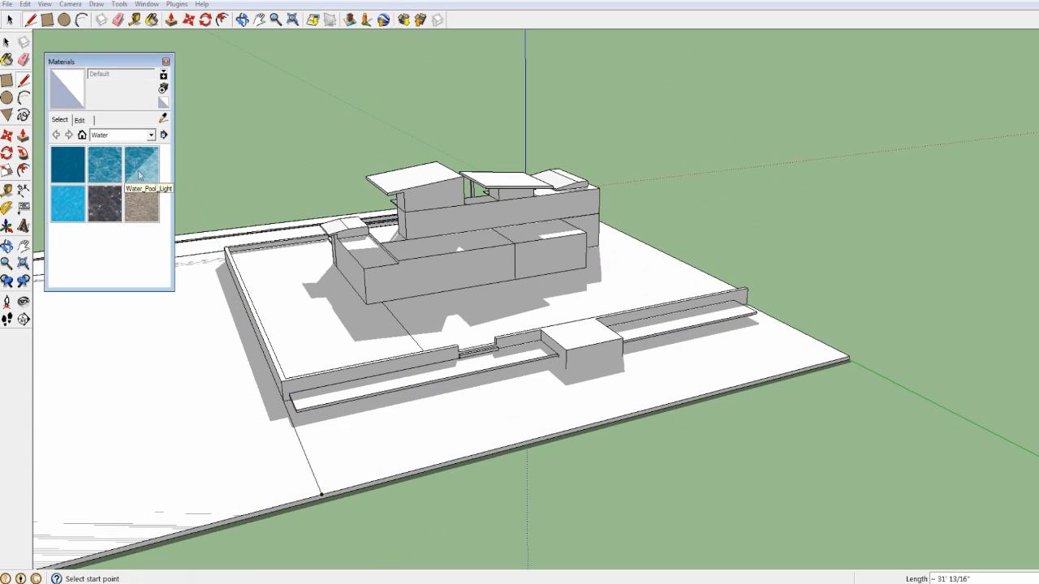
Step: Try several water materials on the ground strip behind the terrace, including Water_Pool, Water_Stream_Shallow and Water_Deep
left_click(104, 164)
left_click(406, 425)
mouse_move(406, 424)
middle_mouse_down()
mouse_move(445, 369)
mouse_move(406, 439)
middle_mouse_up()
scroll(445, 369, "up", 2)
left_click(68, 203)
left_click(308, 443)
left_click(104, 204)
left_click(141, 203)
left_click(361, 407)
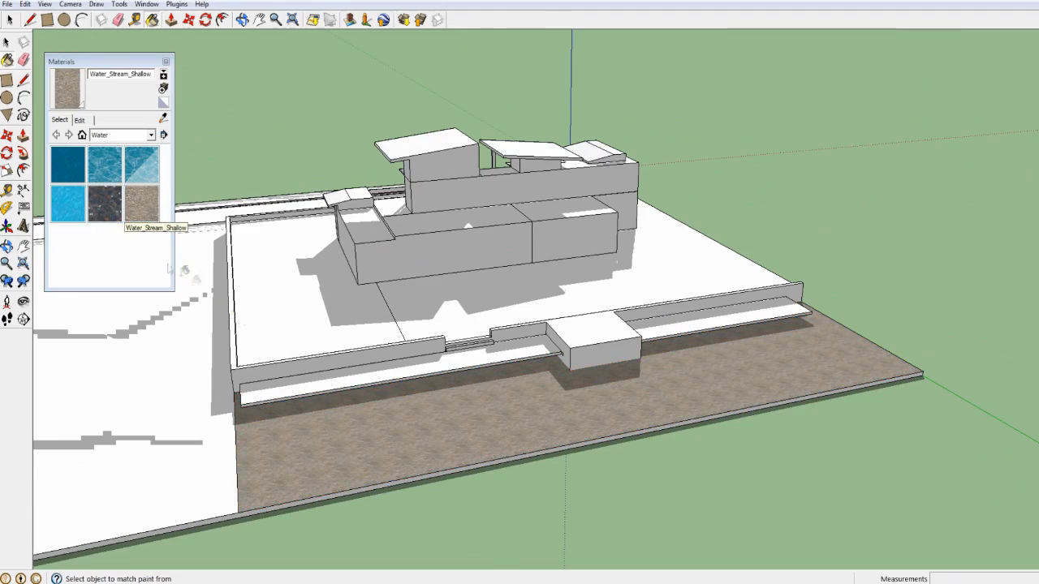
left_click(69, 164)
left_click(422, 456)
middle_click_drag(434, 471, 487, 439)
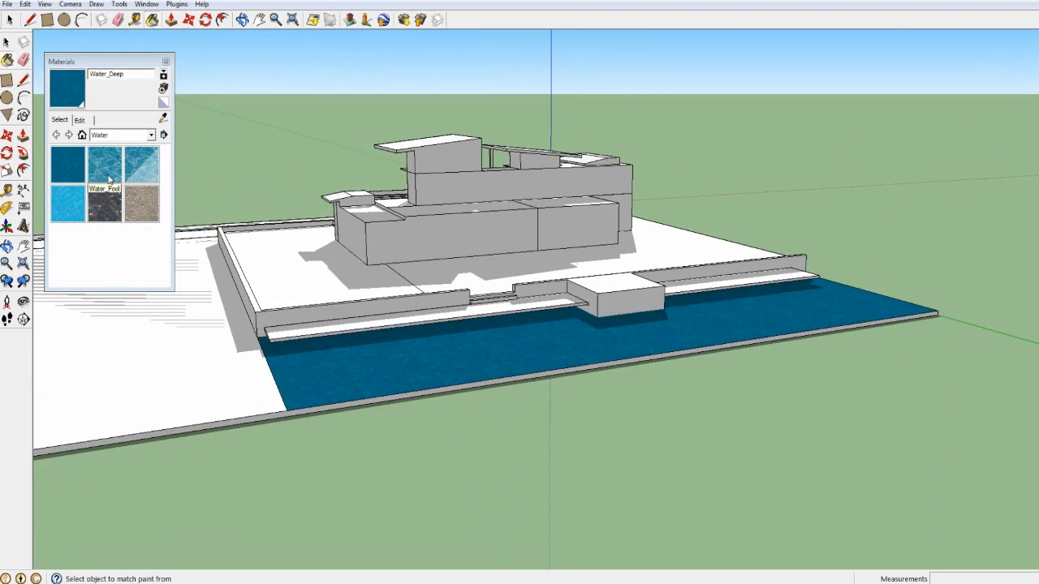
Step: Paint the ground strip behind the terrace with Water_Pool_Light and close the materials browser
left_click(141, 168)
left_click(434, 368)
middle_click_drag(433, 368, 463, 333)
left_click(165, 62)
Step: Pull the rear edge of the middle roof outward so it projects far over the back of the house
middle_click_drag(447, 243, 495, 260)
scroll(225, 59, "up", 2)
left_click(171, 20)
left_click(444, 176)
middle_click_drag(444, 176, 382, 244)
mouse_move(665, 76)
middle_mouse_down()
mouse_move(796, 198)
mouse_move(684, 78)
middle_mouse_up()
left_click_drag(685, 79, 690, 213)
scroll(691, 214, "down", 3)
Step: Draw a vertical line up the upper storey's rear wall from the inner corner of the lower roof
middle_click_drag(695, 216, 1006, 212)
middle_click_drag(349, 231, 572, 223)
middle_click_drag(349, 255, 730, 259)
middle_click_drag(629, 217, 441, 128)
left_click(466, 133)
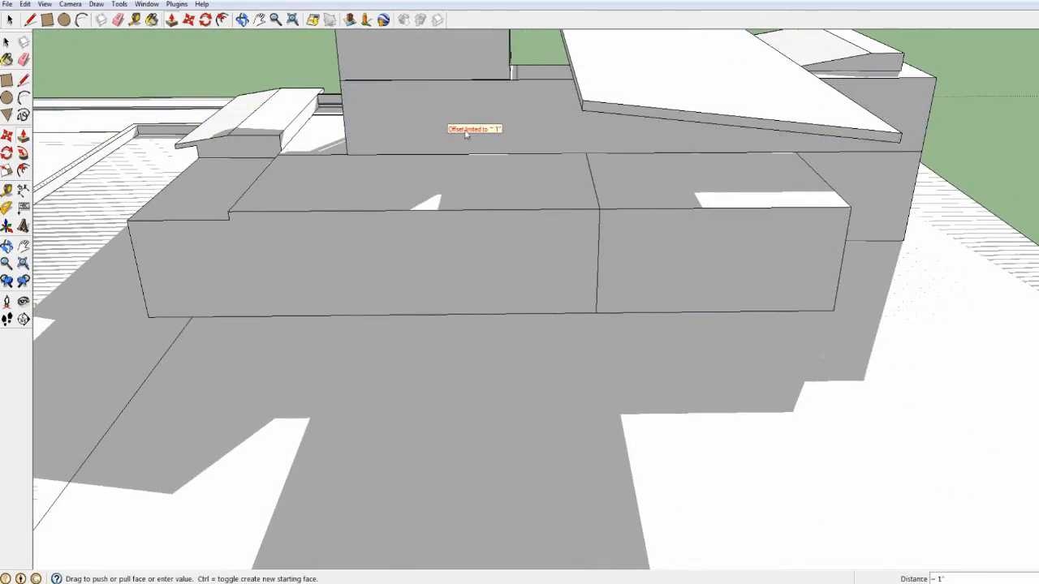
middle_click_drag(766, 174, 766, 138)
key("l")
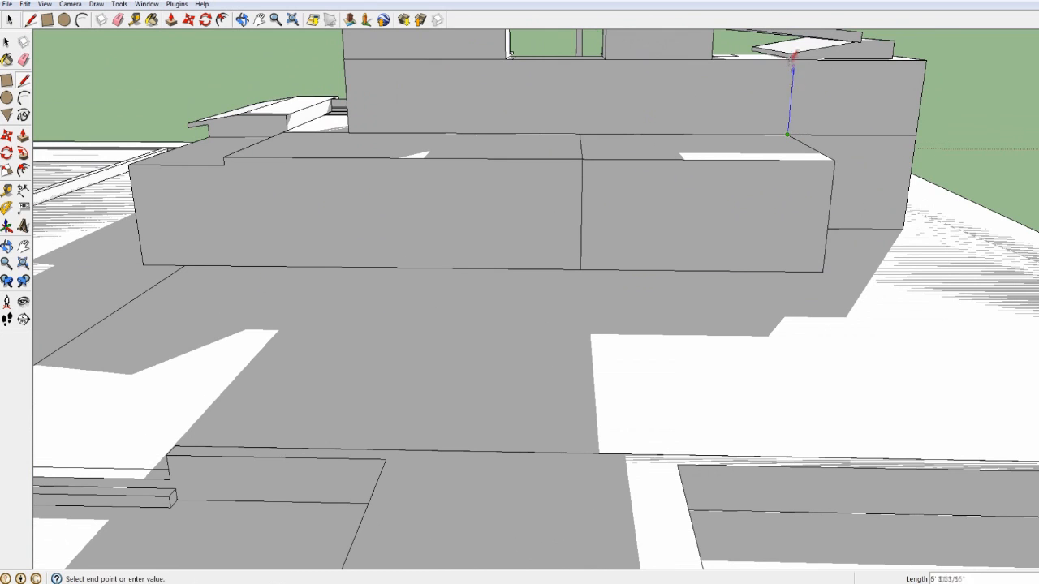
Step: Pull the upper storey's rear wall section out flush with the lower storey and erase the leftover edge on its side
left_click(171, 20)
left_click(598, 107)
middle_click_drag(622, 130, 811, 106)
left_click(120, 21)
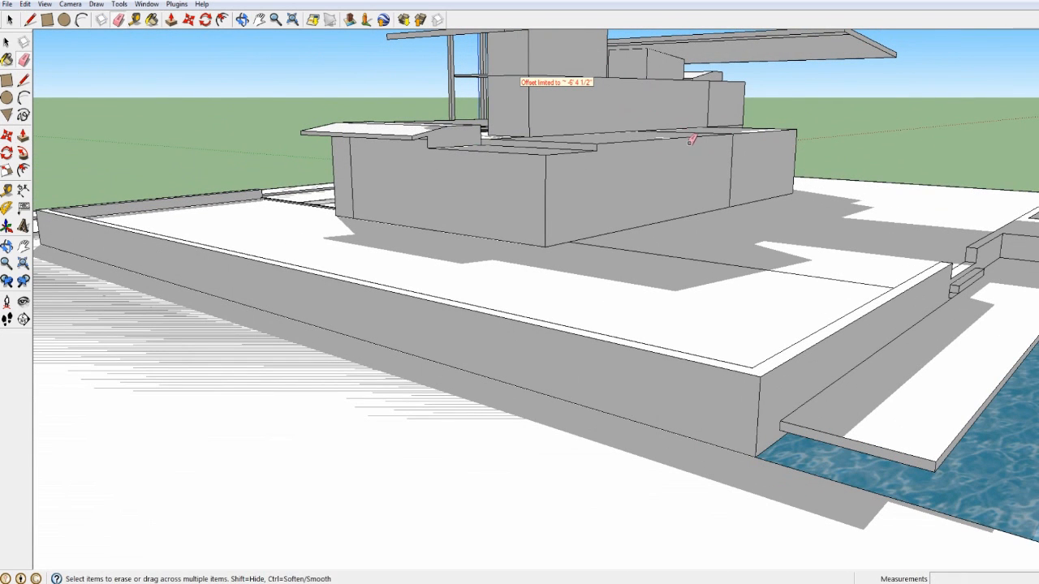
left_click(573, 111)
left_click(694, 139)
left_click(119, 20)
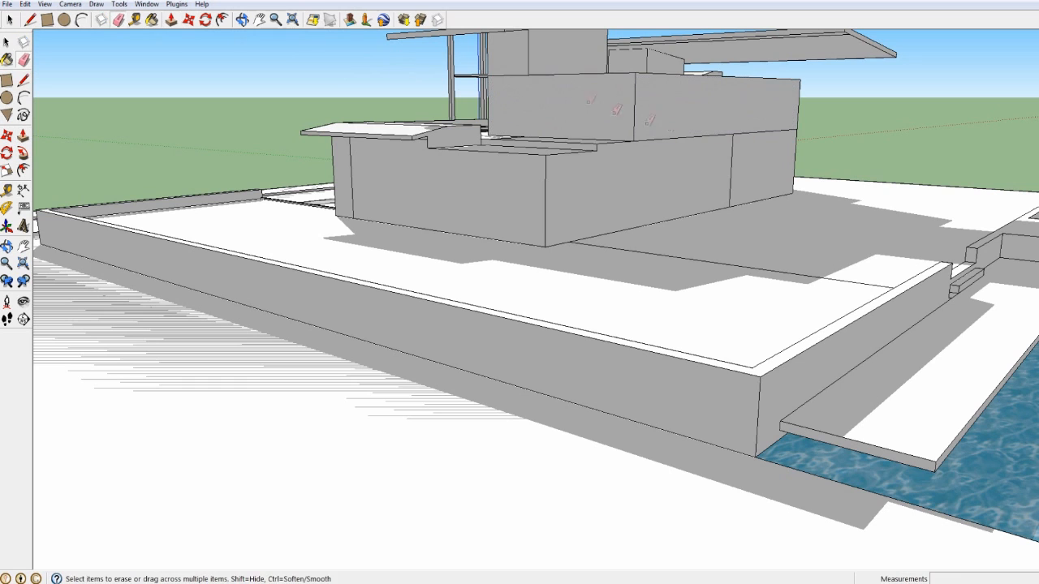
Step: Pull the top-floor room's rear wall out 14' 2 1/16" to line up with the extended storey below
left_click(172, 19)
middle_click_drag(605, 77, 651, 167)
left_click(654, 134)
key("Escape")
left_click(601, 81)
left_click(707, 117)
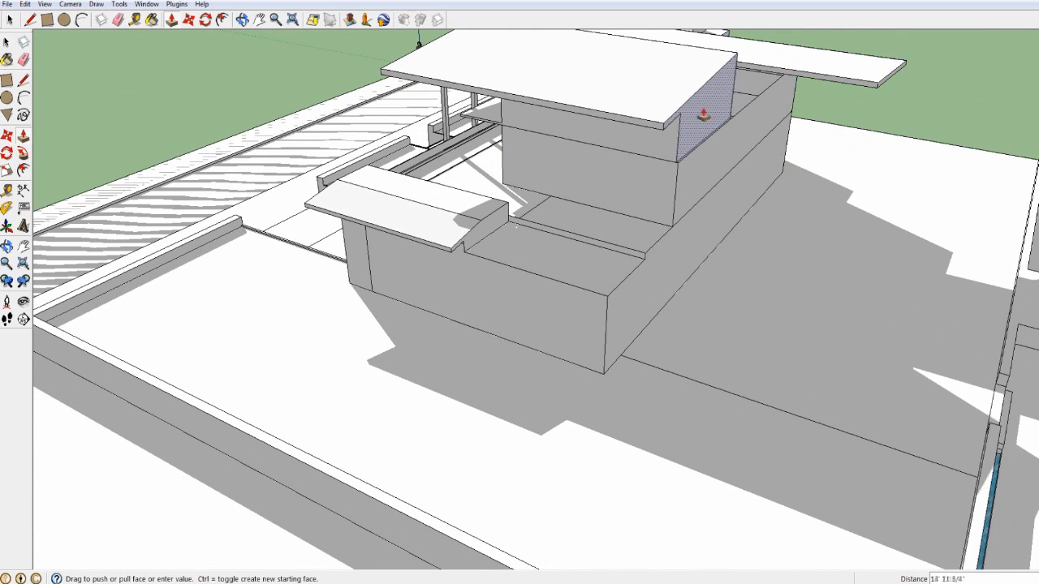
Step: Outline the highest roof's end strip above the rear wall and pull it out 7' 9 1/16" as an overhang
middle_click_drag(811, 179, 427, 192)
scroll(426, 191, "up", 5)
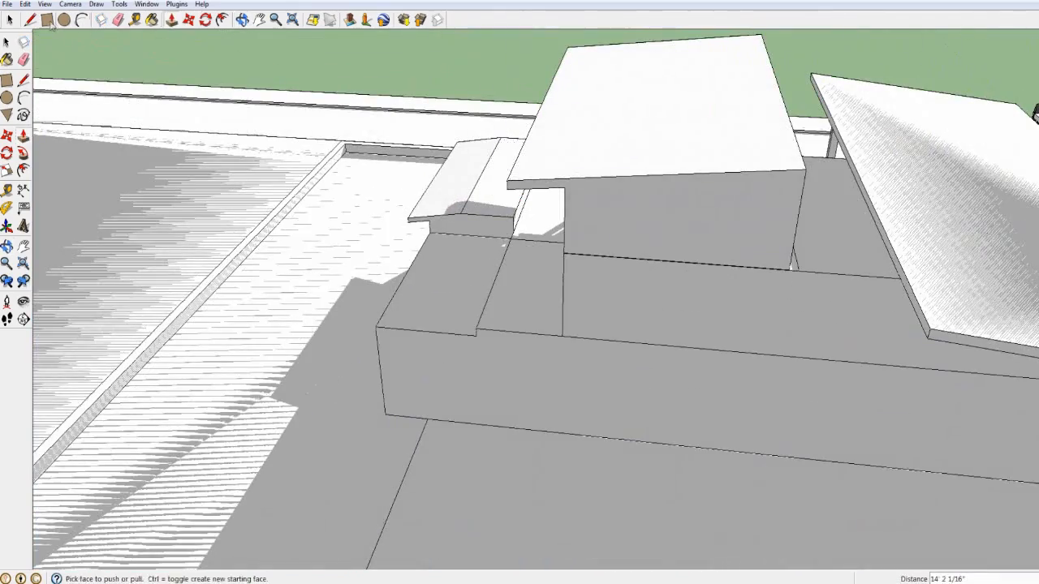
left_click(806, 179)
middle_click_drag(805, 178, 706, 94)
left_click(172, 19)
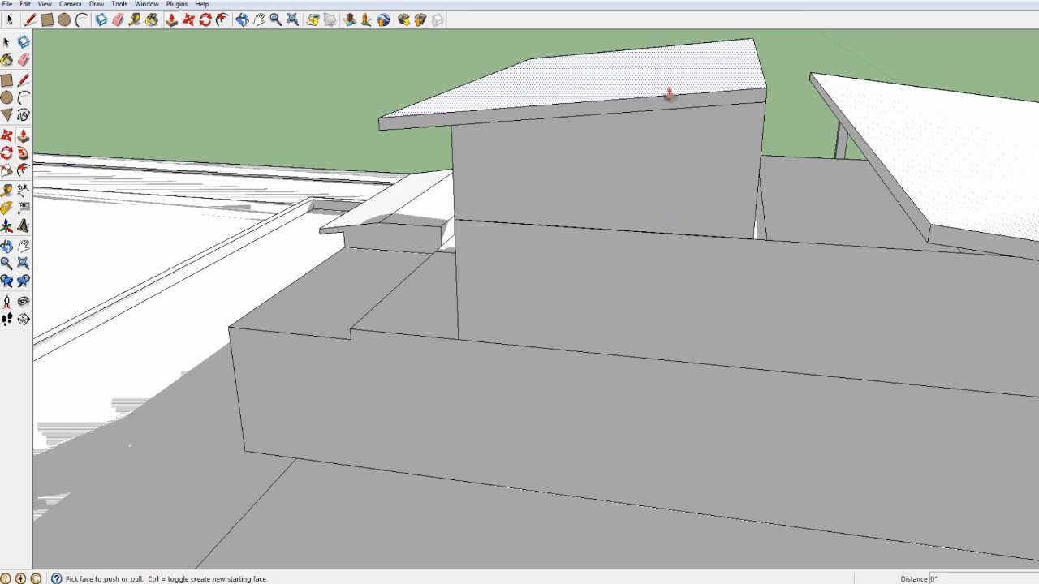
left_click(659, 102)
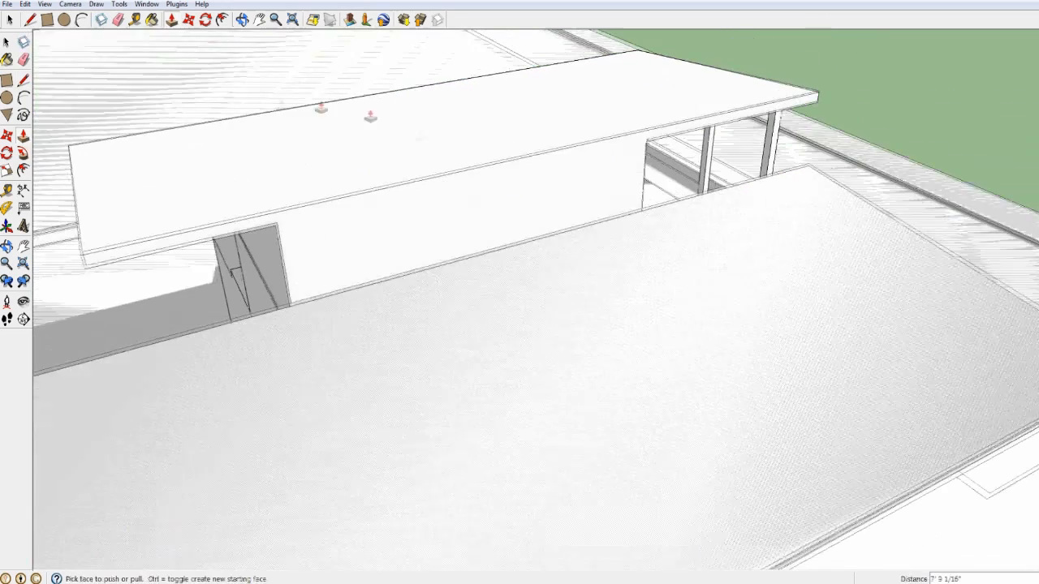
left_click(30, 20)
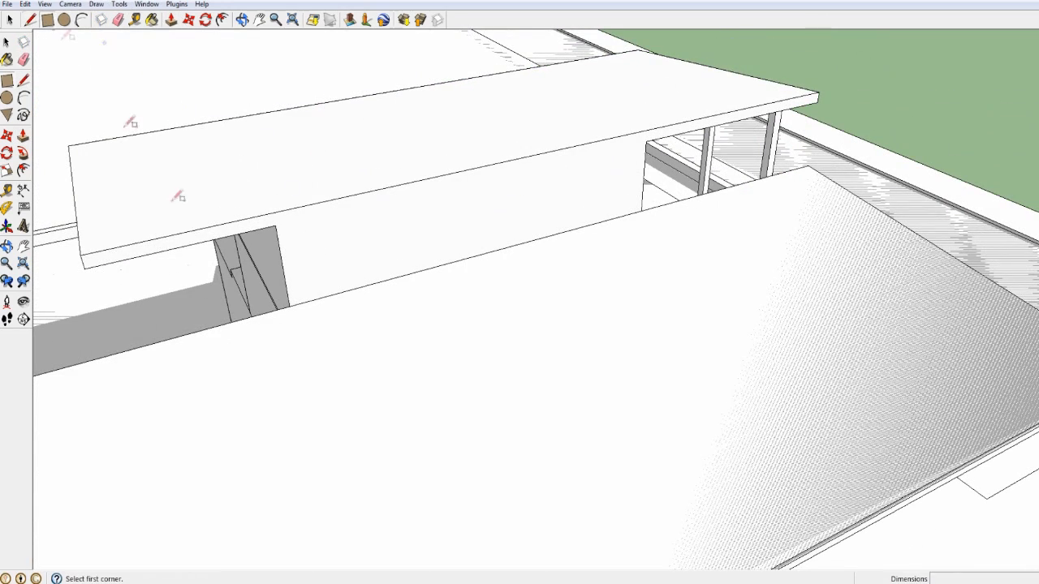
Step: Pull the highest roof's rear extension out 4' 1 3/16", raise it into a block, and tilt the side strip to continue the roof slope
key("p")
left_click(307, 212)
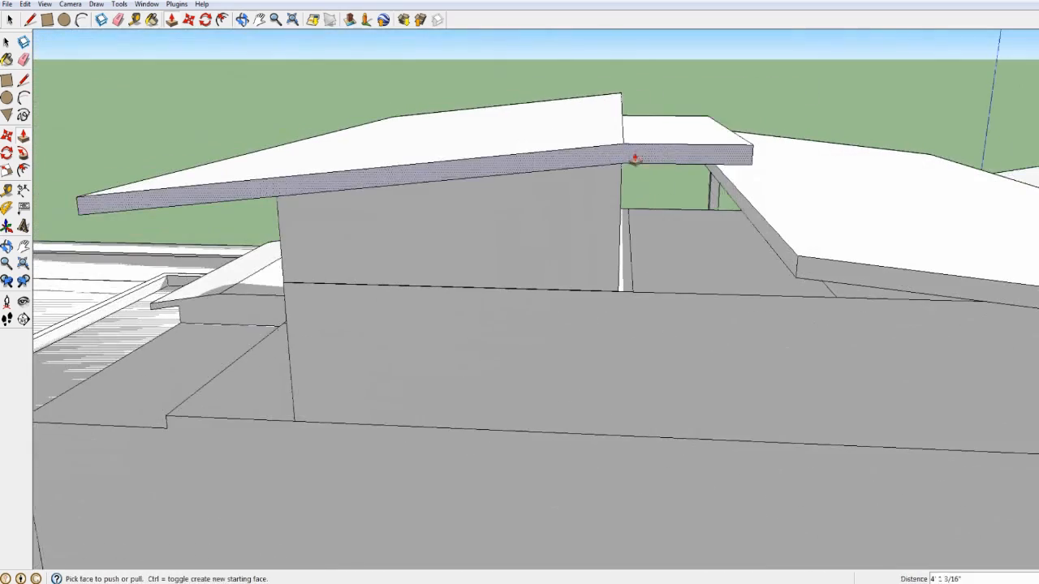
left_click_drag(635, 159, 690, 123)
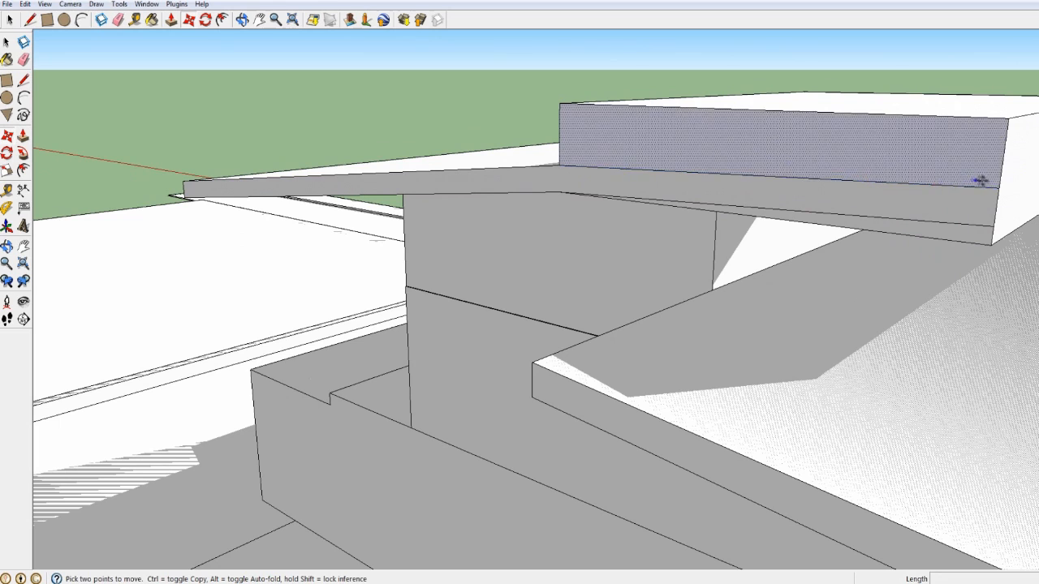
key("m")
left_click_drag(992, 218, 1003, 177)
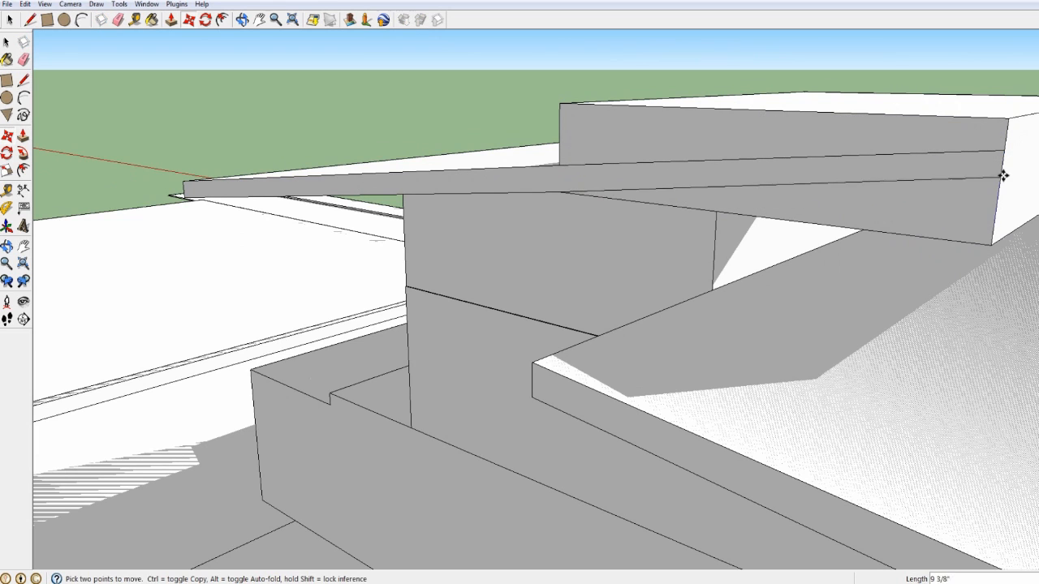
Step: Push away the block's excess volume above and below the sloped strip to leave a thin roof slab
left_click(171, 19)
scroll(868, 217, "down", 2)
middle_click_drag(868, 218, 633, 195)
left_click_drag(607, 190, 853, 164)
left_click_drag(751, 168, 860, 162)
left_click_drag(593, 143, 855, 122)
Step: Undo the last push and erase the leftover wedge beneath the end of the extended roof
middle_click_drag(650, 215, 473, 303)
left_click_drag(473, 306, 473, 327)
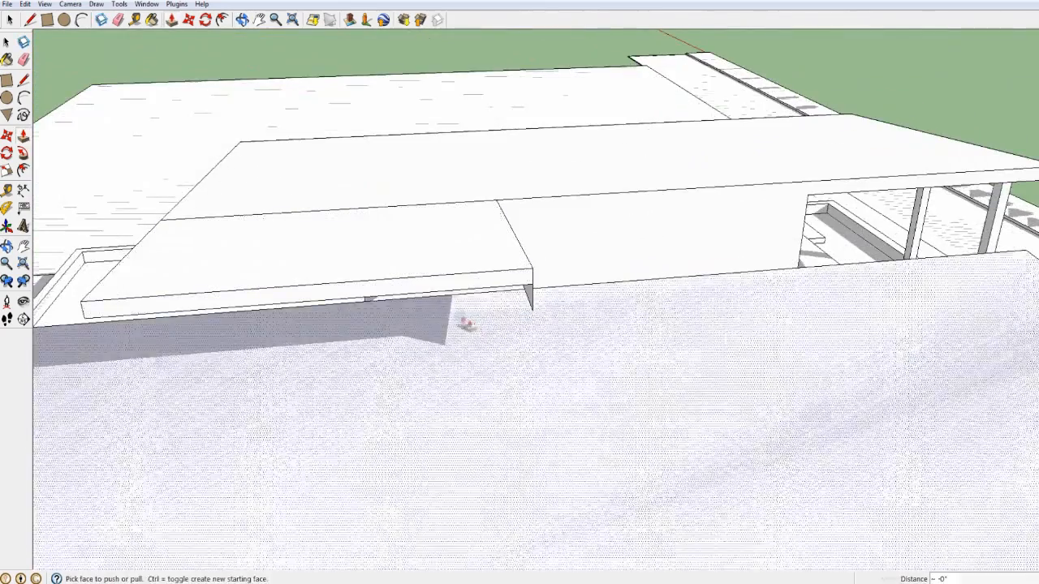
middle_click_drag(473, 327, 404, 223)
mouse_move(405, 224)
left_mouse_down()
mouse_move(415, 225)
mouse_move(397, 226)
left_mouse_up()
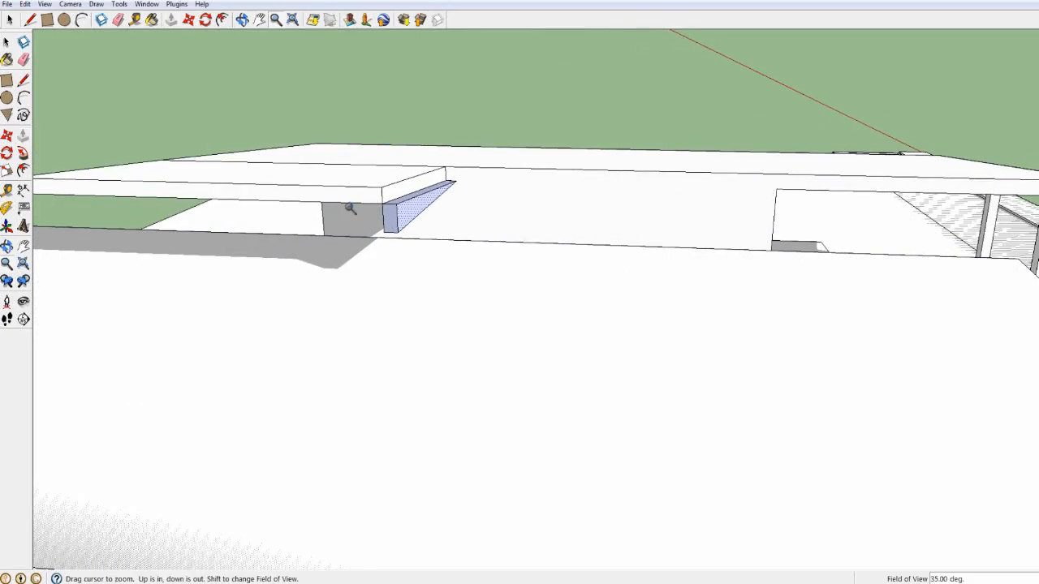
key("ctrl+z")
scroll(351, 208, "up", 1)
left_click(118, 19)
left_click(403, 233)
left_click(390, 231)
scroll(654, 260, "down", 3)
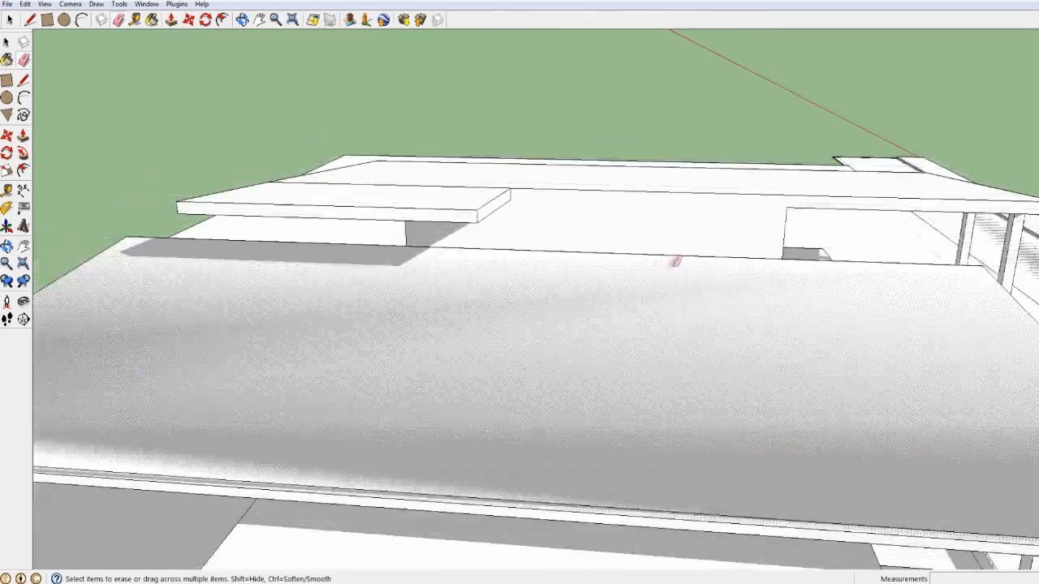
Step: Try to erase an edge on the highest roof, and undo the erasure
middle_click_drag(652, 258, 305, 149)
left_click(372, 152)
key("ctrl+z")
scroll(406, 190, "down", 4)
mouse_move(505, 239)
middle_mouse_down()
mouse_move(436, 172)
mouse_move(484, 178)
mouse_move(433, 180)
mouse_move(584, 292)
mouse_move(641, 125)
mouse_move(657, 198)
mouse_move(755, 236)
mouse_move(881, 353)
middle_mouse_up()
scroll(641, 126, "up", 3)
scroll(641, 126, "down", 4)
mouse_move(544, 270)
middle_mouse_down()
mouse_move(735, 280)
mouse_move(801, 244)
middle_mouse_up()
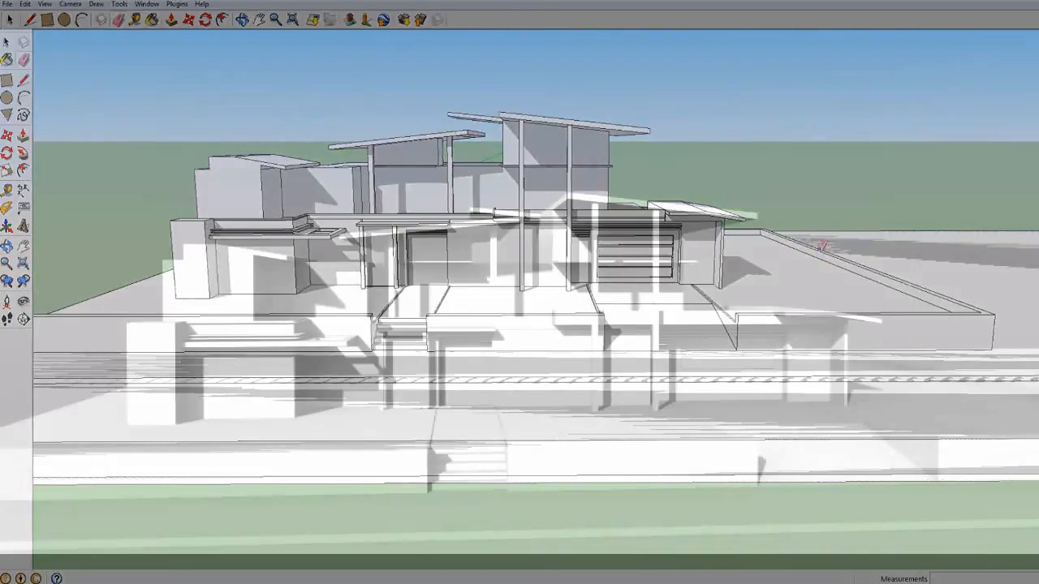